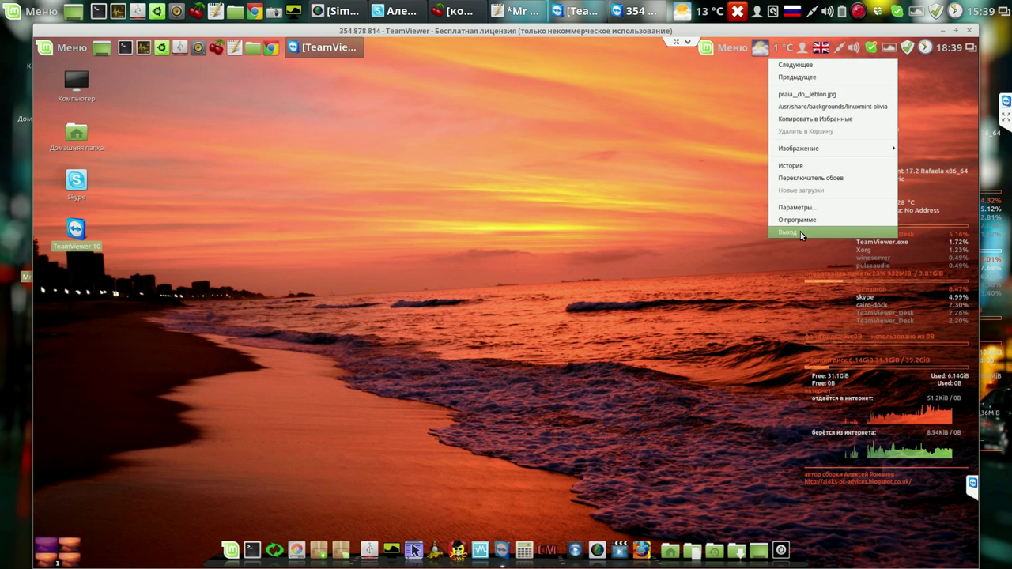
Quit the automatic wallpaper changer and set the desktop background to the Felicia image from the Retro collection
left_click(800, 233)
right_click(430, 111)
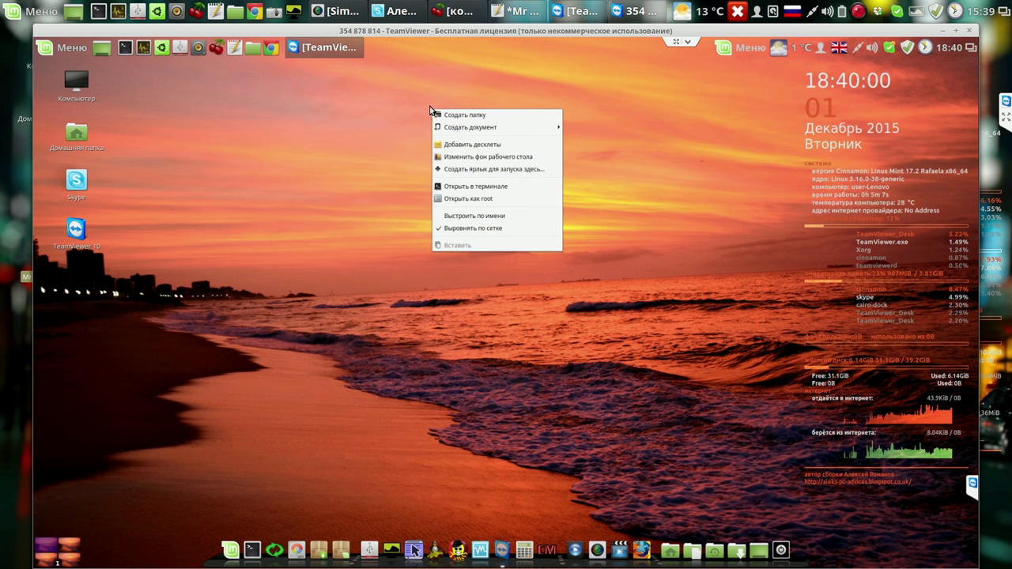
left_click(475, 161)
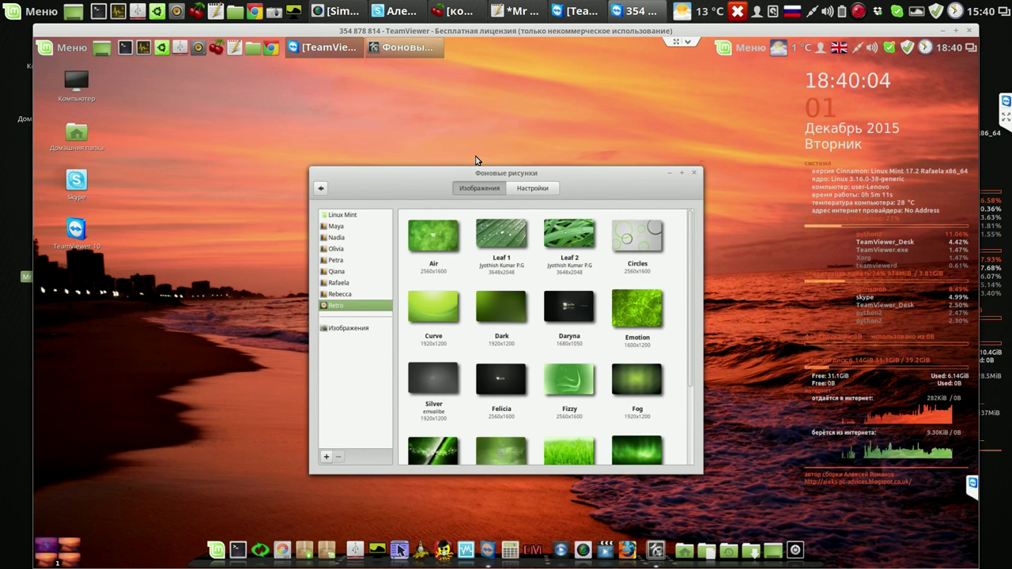
left_click(519, 393)
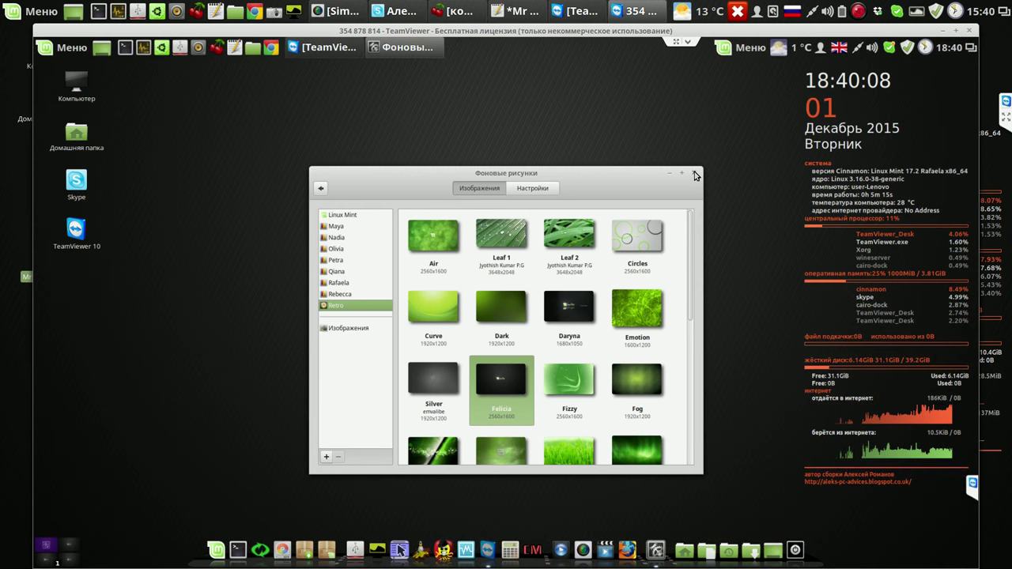
left_click(693, 174)
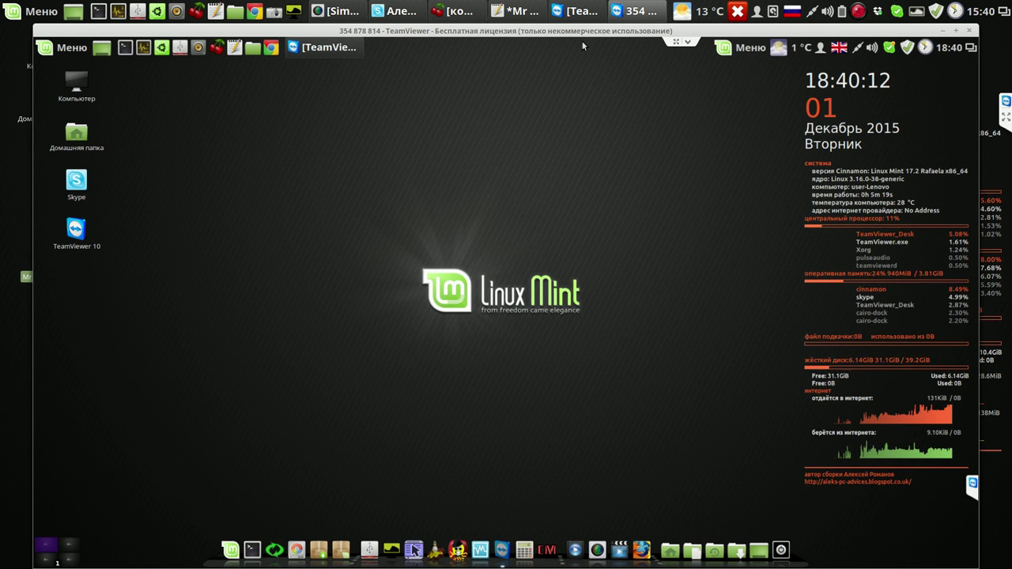
left_click_drag(581, 35, 560, 44)
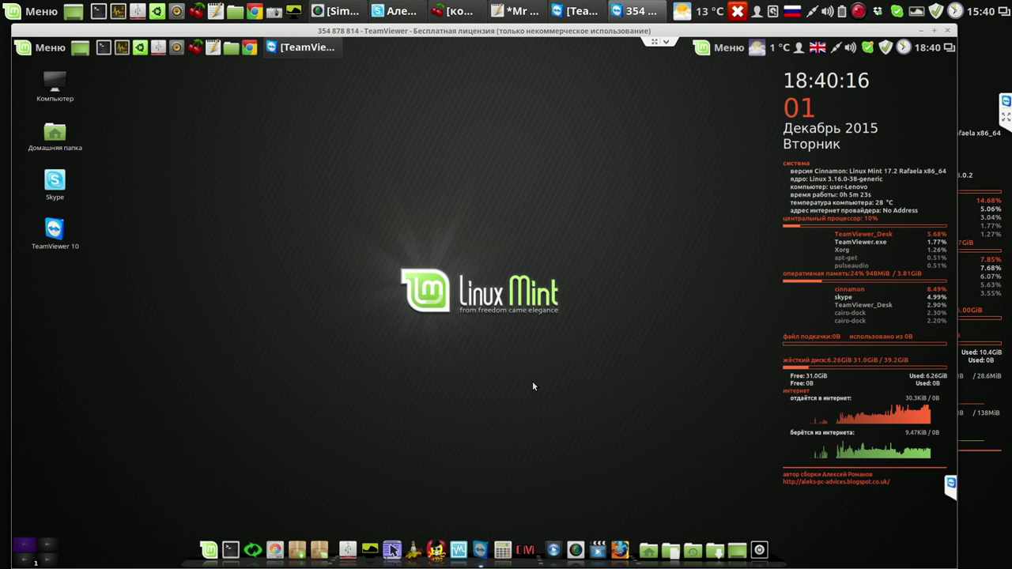
Launch Super-Boot-Manager by entering the root password and choose English as its language
left_click(439, 547)
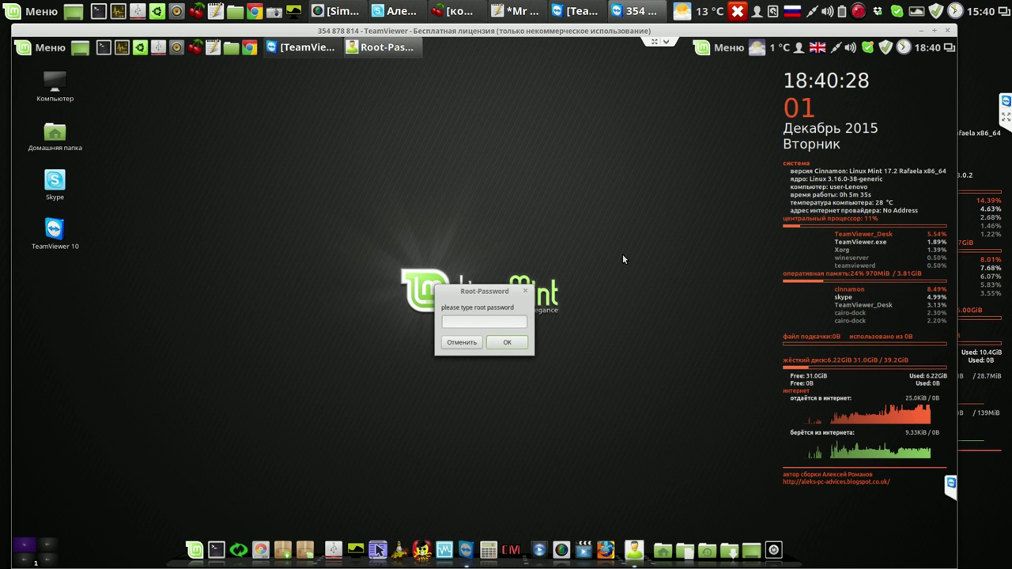
type("•")
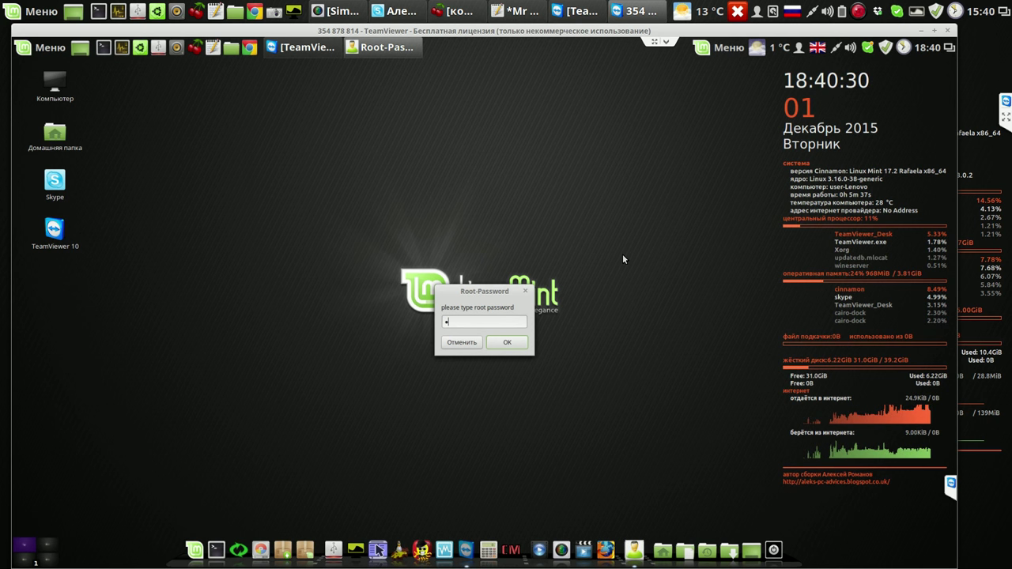
key("Return")
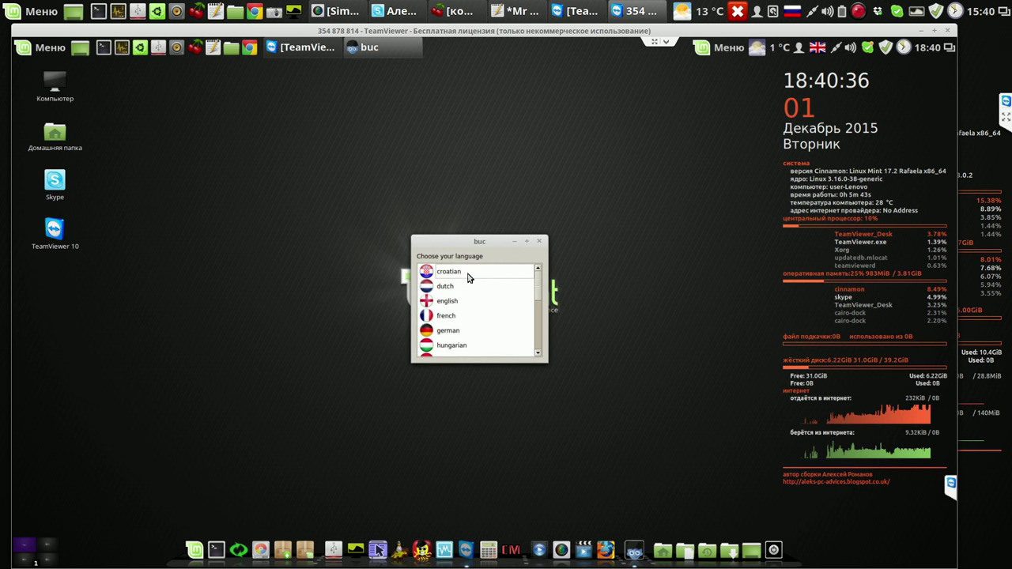
left_click_drag(538, 293, 539, 353)
scroll(539, 320, "up", 5)
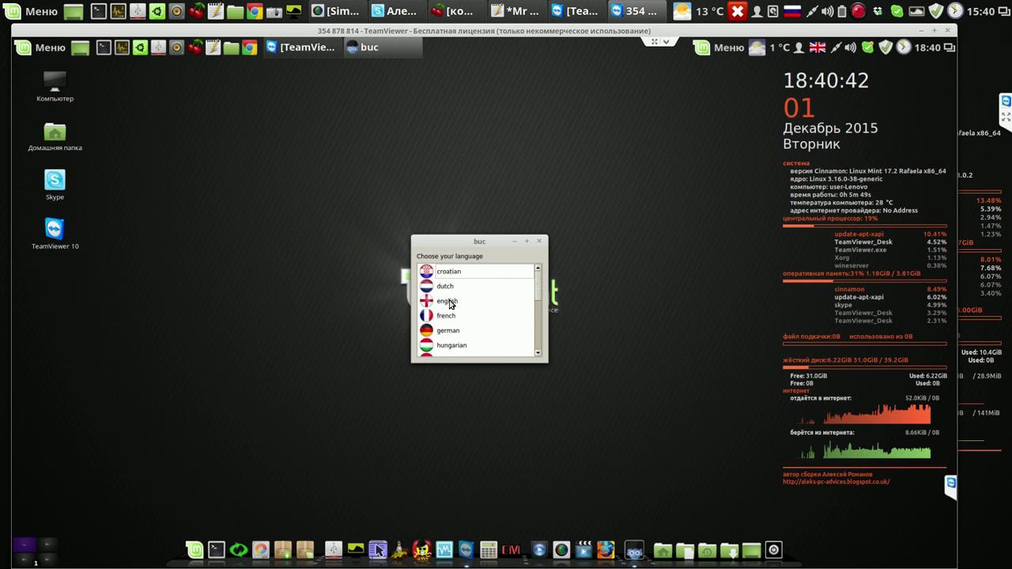
double_click(455, 301)
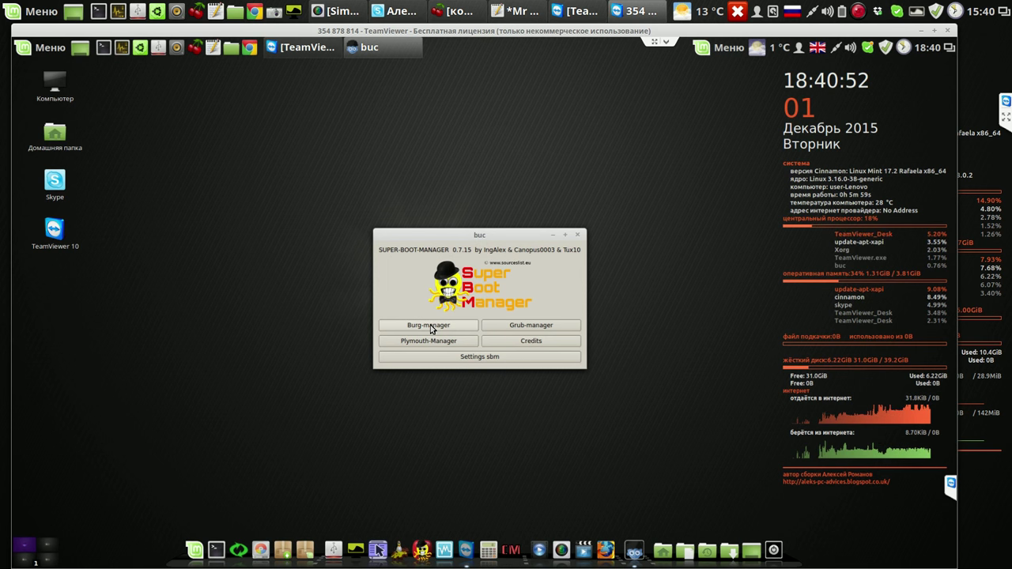
Start the burg-install on /dev/sda from Burg Manager and spread the open windows so none overlap
left_click(428, 325)
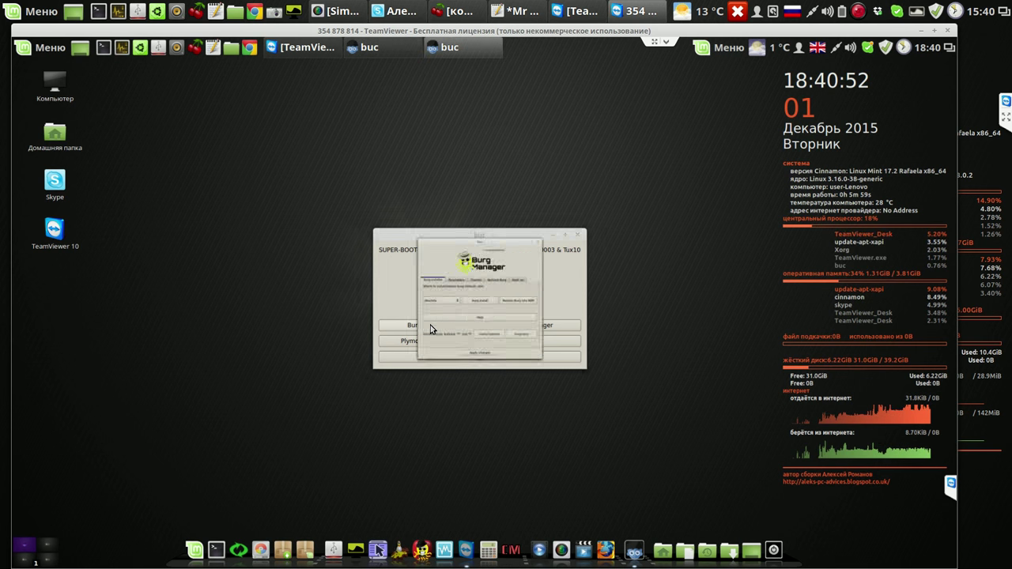
left_click(479, 303)
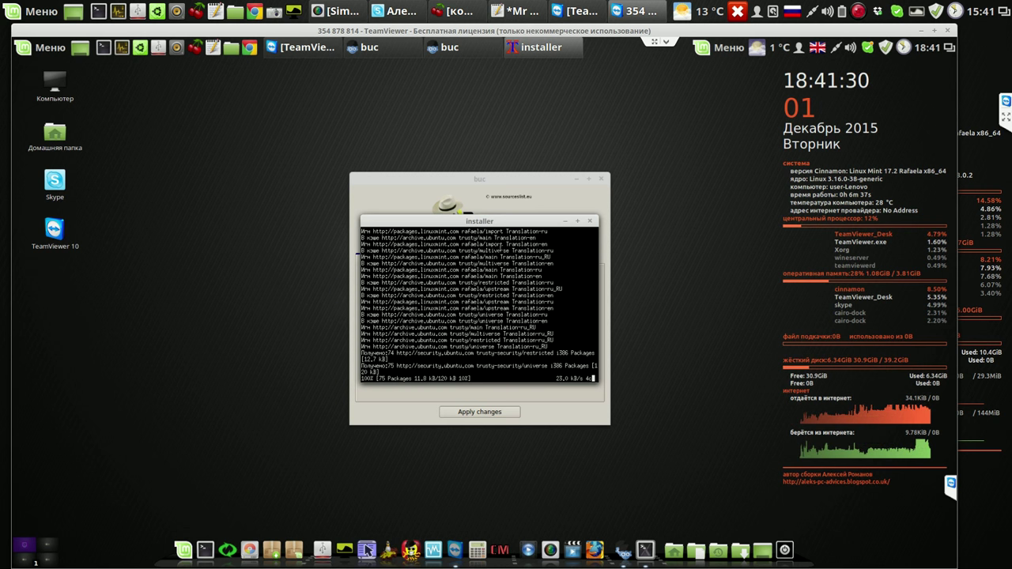
left_click_drag(476, 211, 267, 109)
left_click_drag(523, 182, 708, 61)
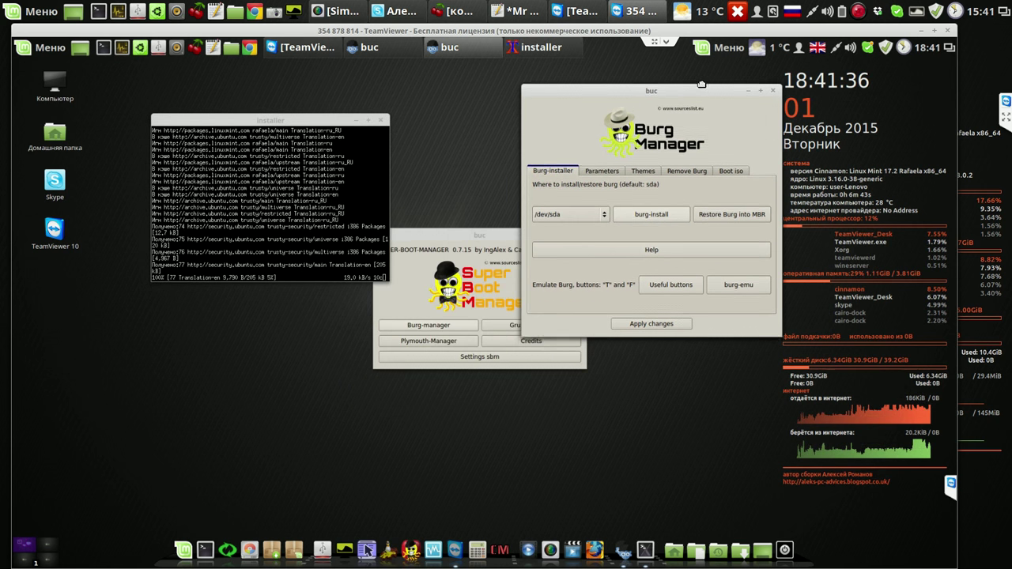
left_click_drag(491, 242, 704, 328)
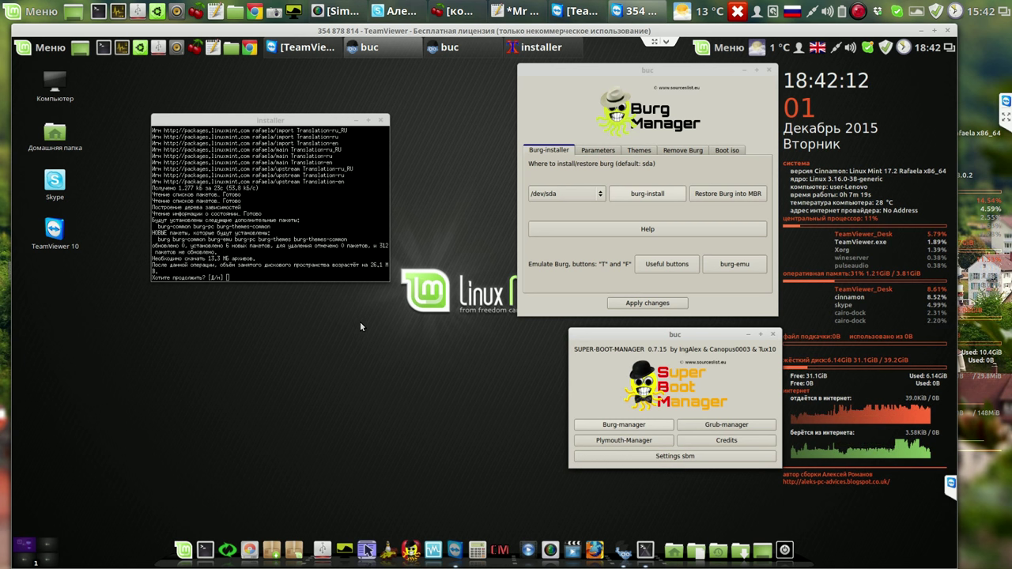
Answer yes in the installer terminal to continue installing the BURG packages
left_click(258, 277)
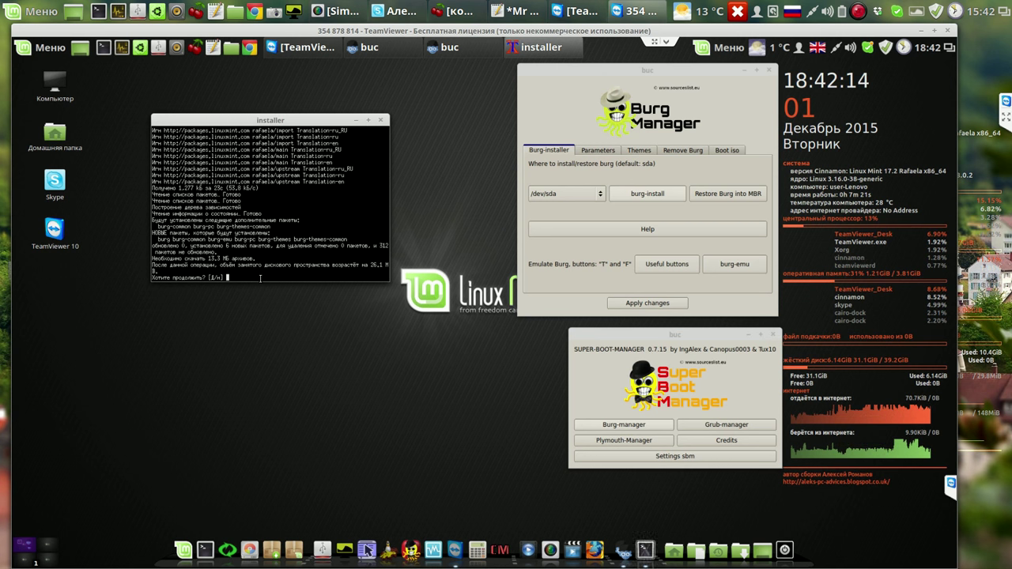
type("y")
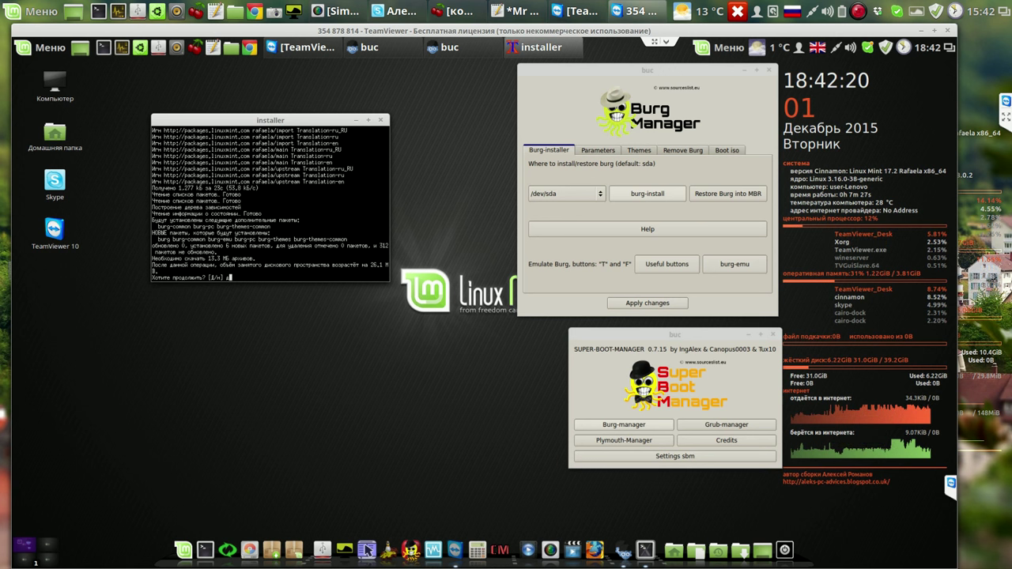
key("Return")
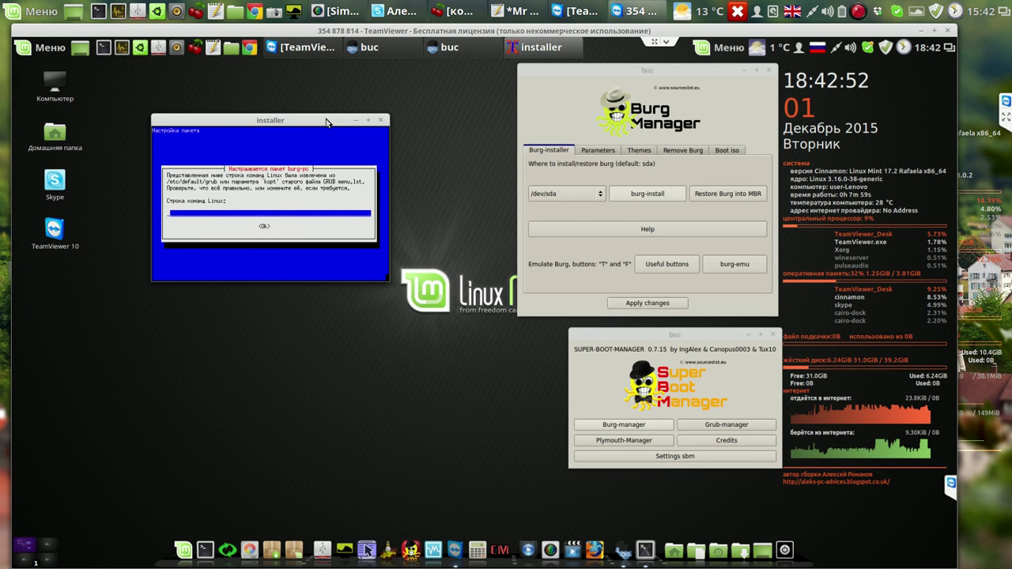
Accept the empty Linux command line in the burg-pc configuration and clear "quiet splash" from the default Linux command line
key("Return")
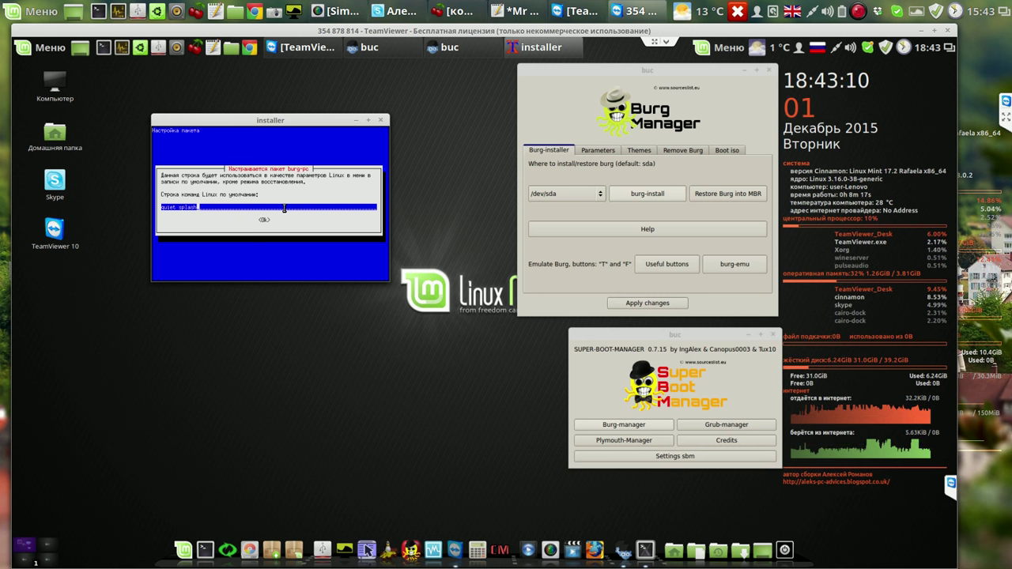
key("BackSpace")
key("BackSpace")
key("BackSpace")
key("BackSpace")
key("BackSpace")
key("BackSpace")
key("BackSpace")
key("BackSpace")
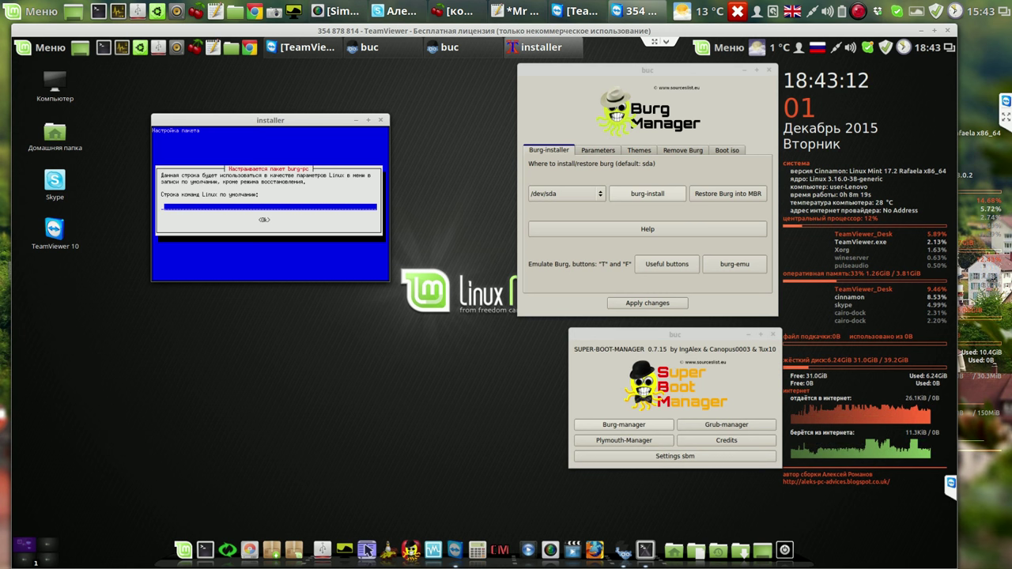
key("Return")
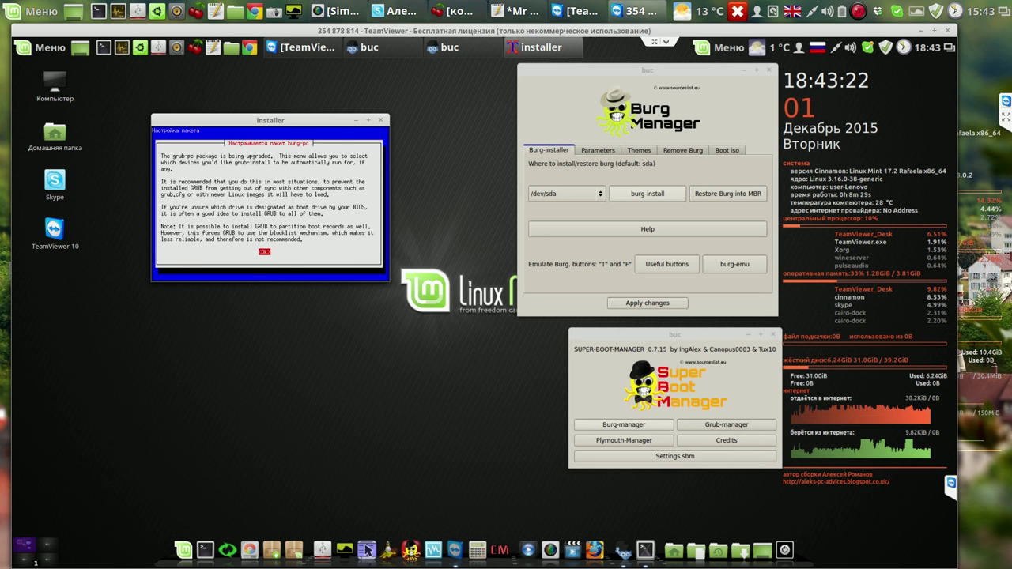
Accept /dev/sda as the GRUB install device and finish the BURG installation
key("Return")
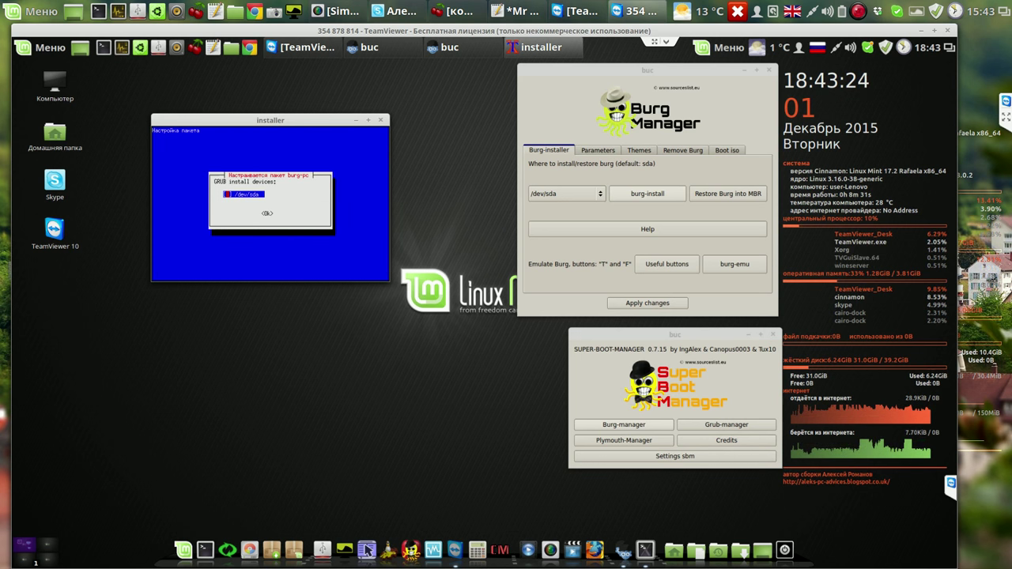
key("Return")
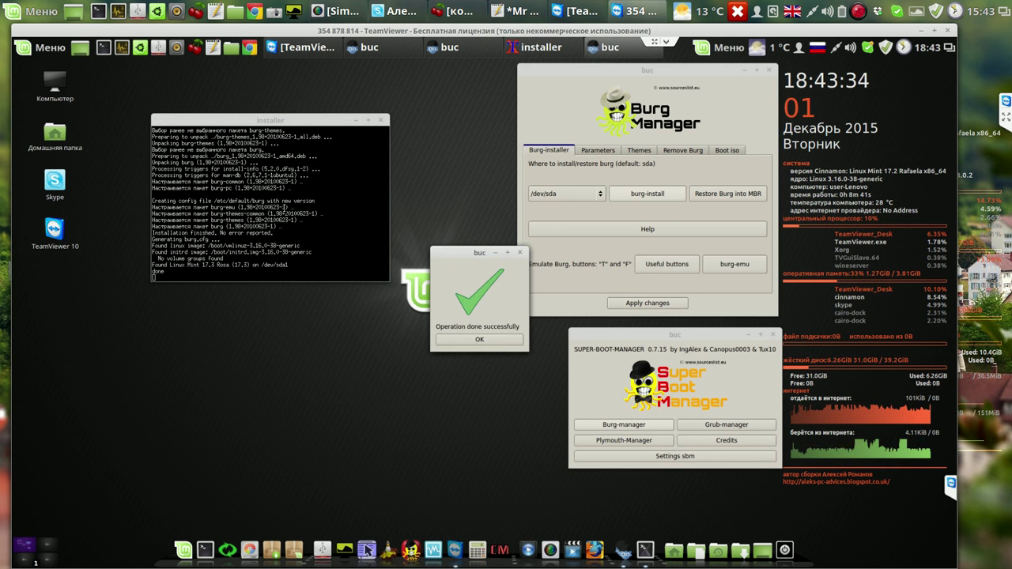
left_click(484, 339)
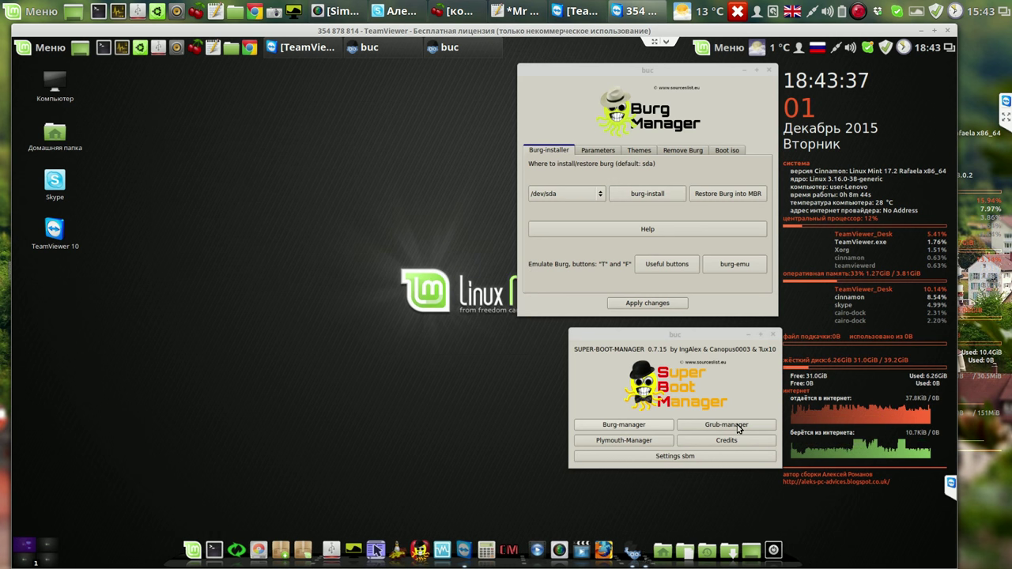
Preview the boot menu in the BURG emulator and close the preview
left_click(736, 266)
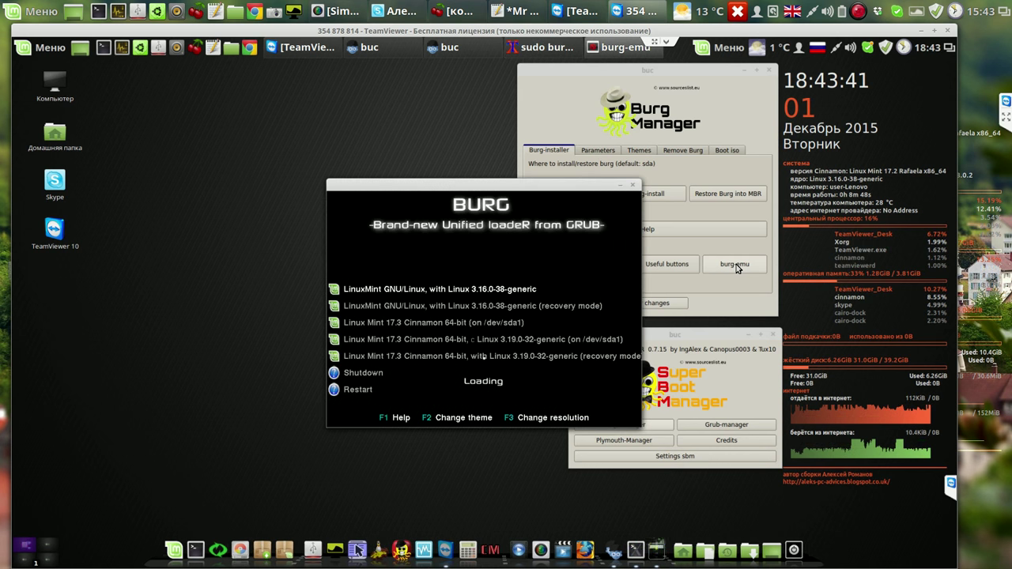
left_click_drag(559, 186, 391, 126)
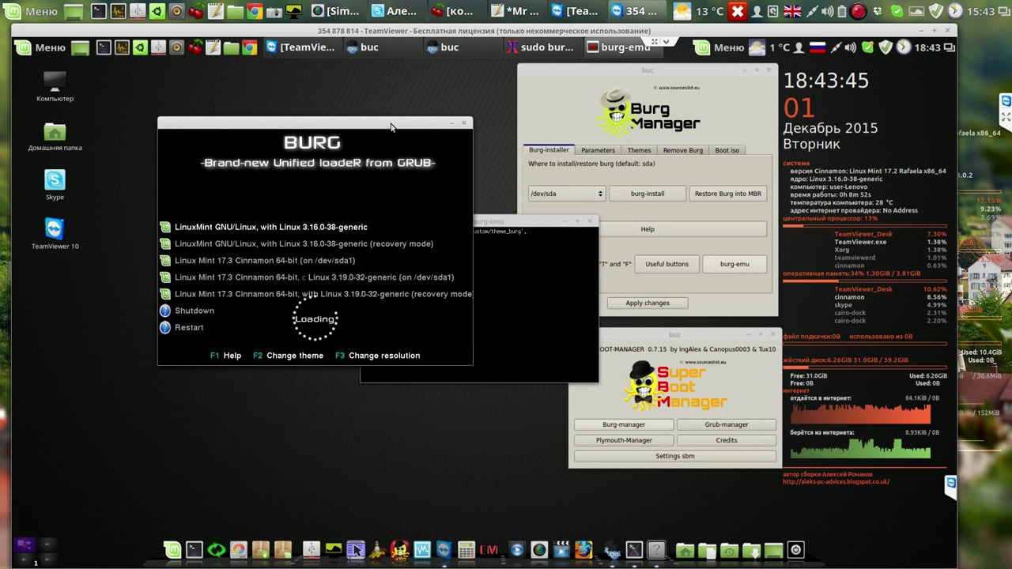
left_click(466, 123)
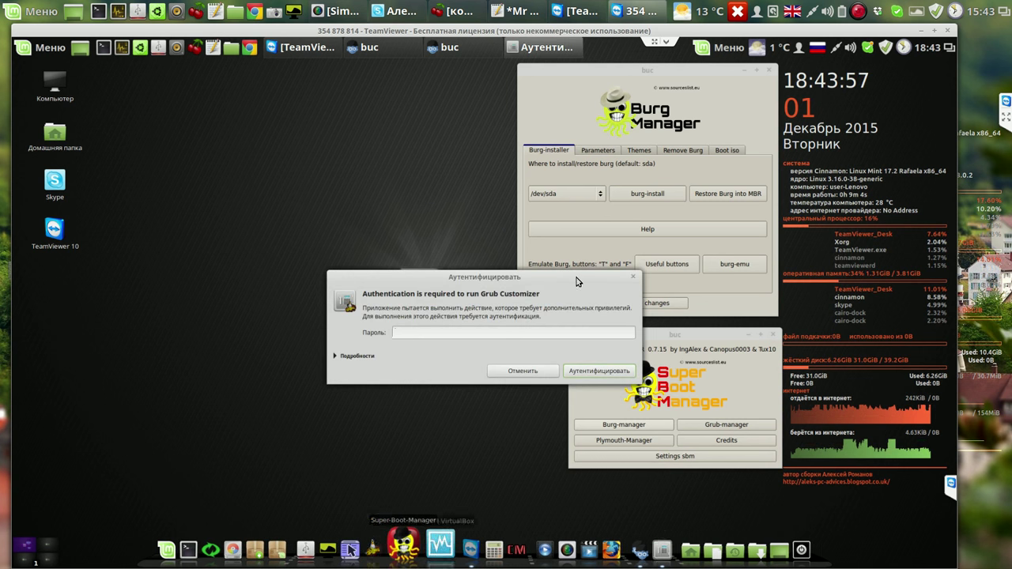
Authenticate Grub Customizer with the account password, choose to configure BURG instead of GRUB2, and move its window clear of the others
type("1")
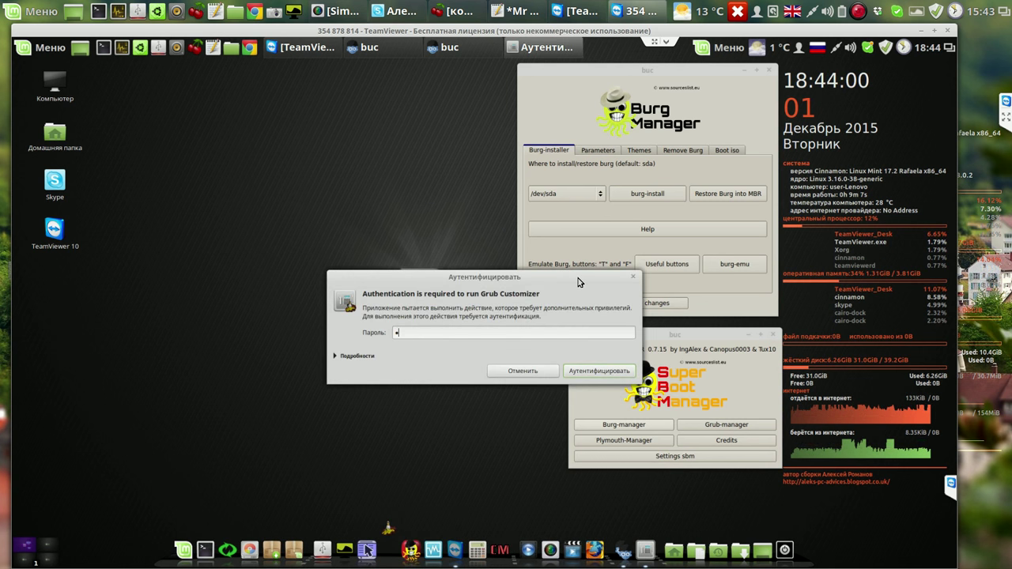
type("111")
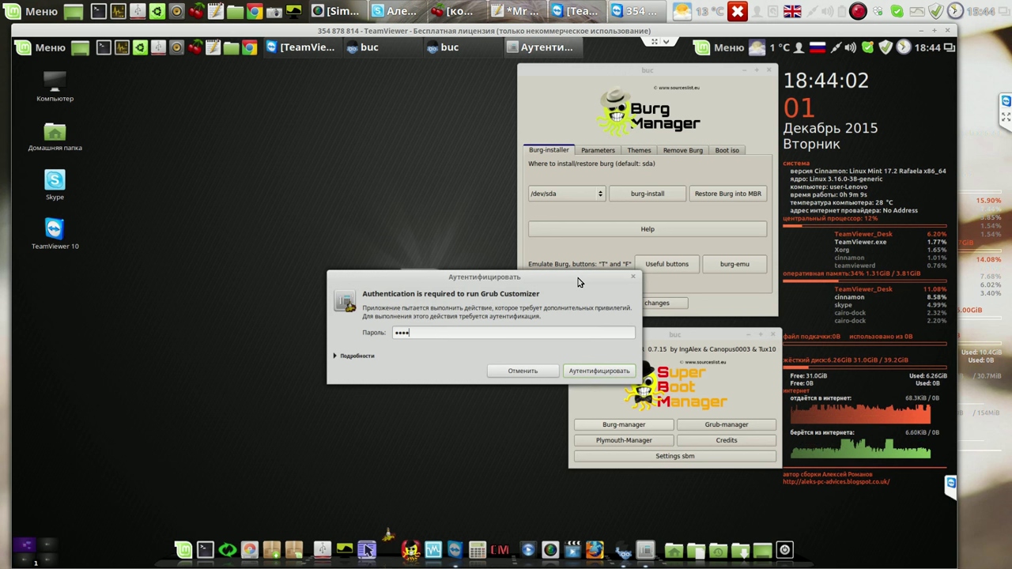
key("Return")
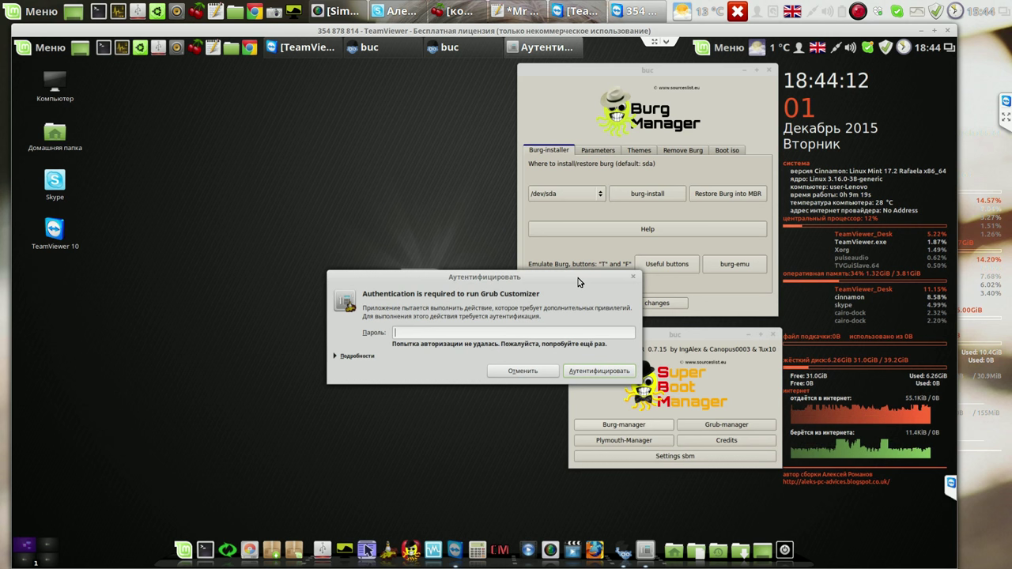
type("••")
key("Return")
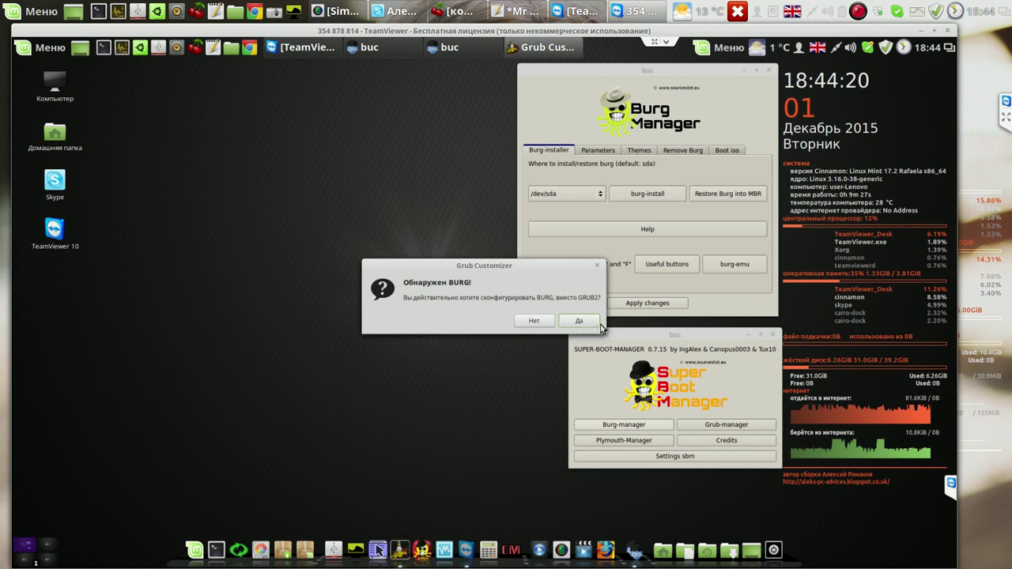
left_click(580, 320)
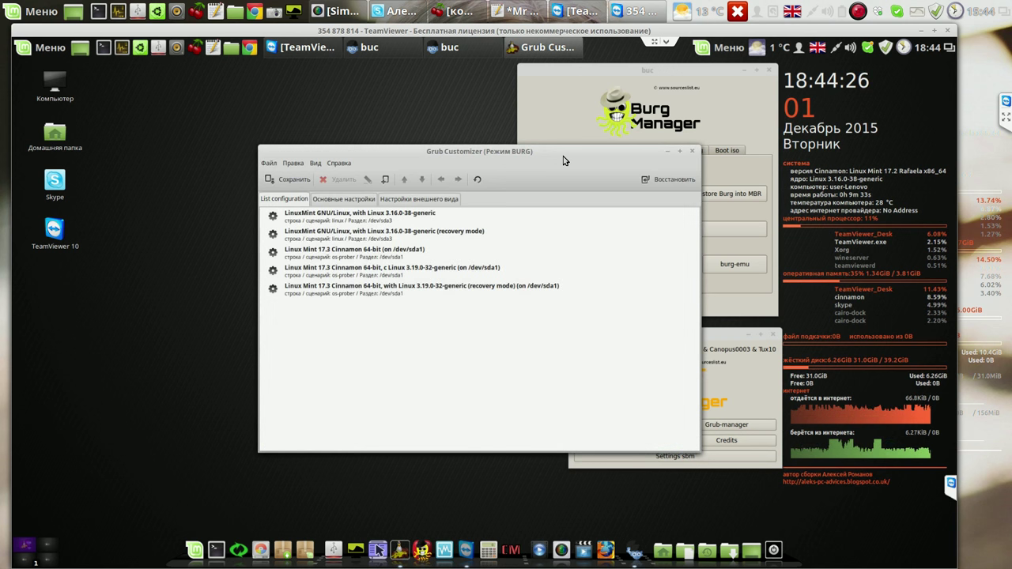
left_click_drag(564, 160, 374, 85)
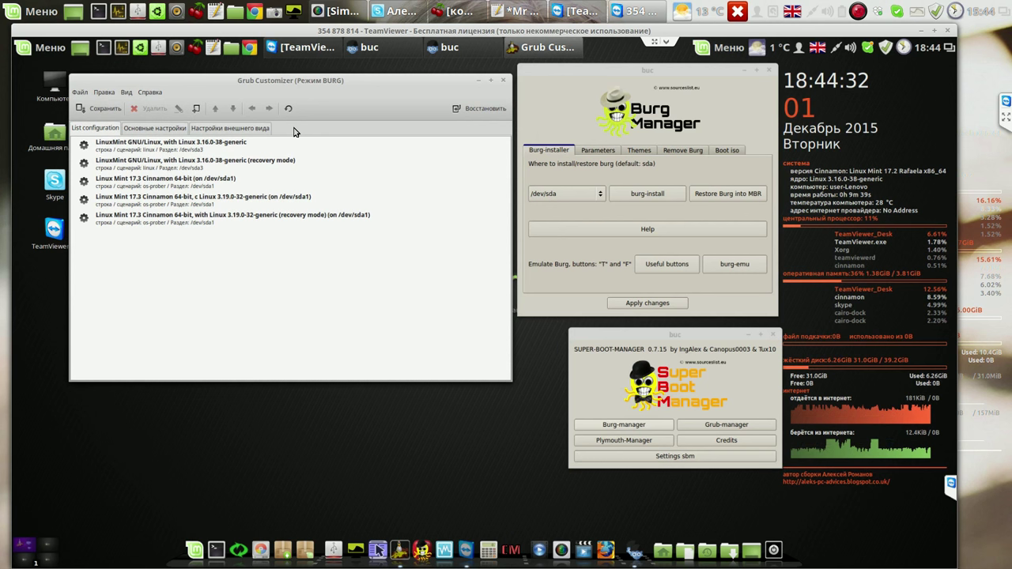
Remove the Linux 3.16.0-38-generic recovery mode and Linux Mint 17.3 3.19.0-32-generic (non-recovery) entries from the boot list
left_click(200, 164)
left_click(154, 109)
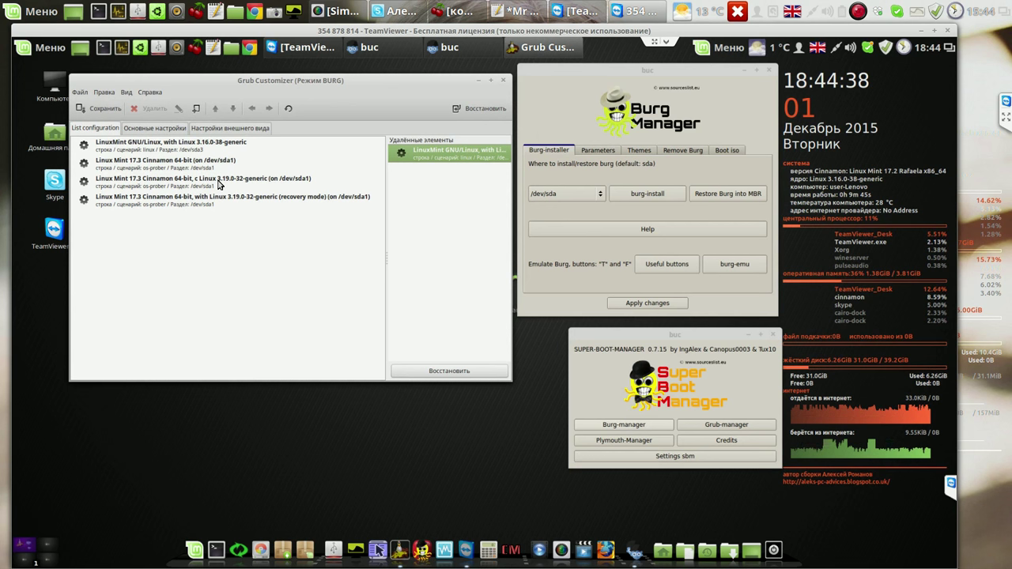
left_click(219, 182)
left_click(149, 112)
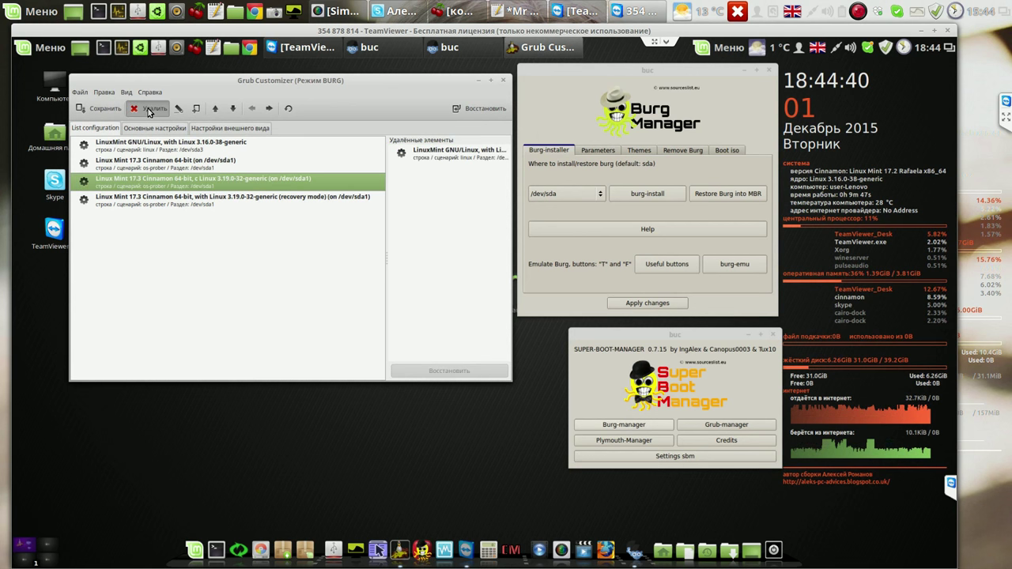
Rename the boot entry LinuxMint GNU/Linux, with Linux 3.16.0-38-generic as mrus
left_click(179, 148)
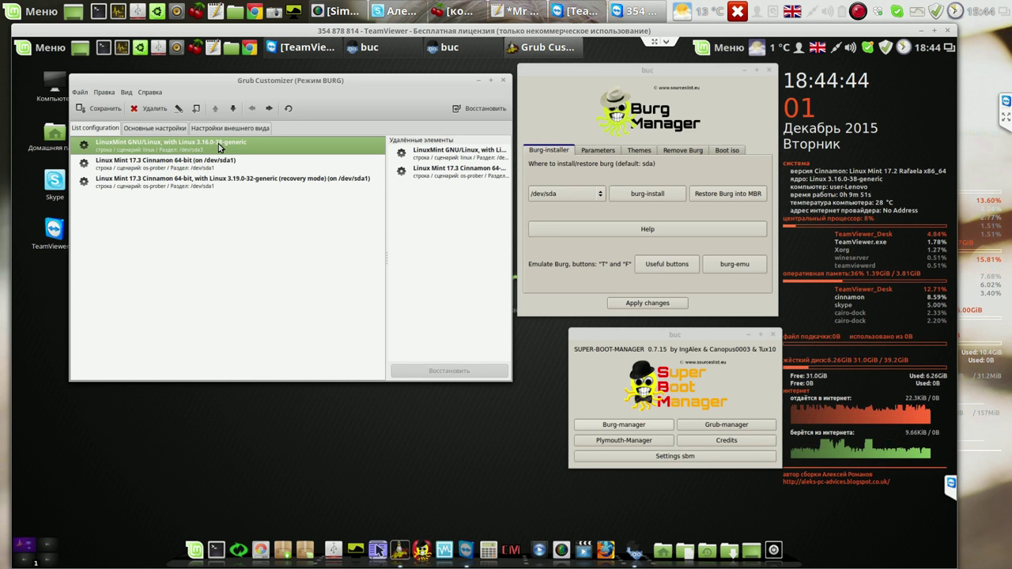
right_click(219, 147)
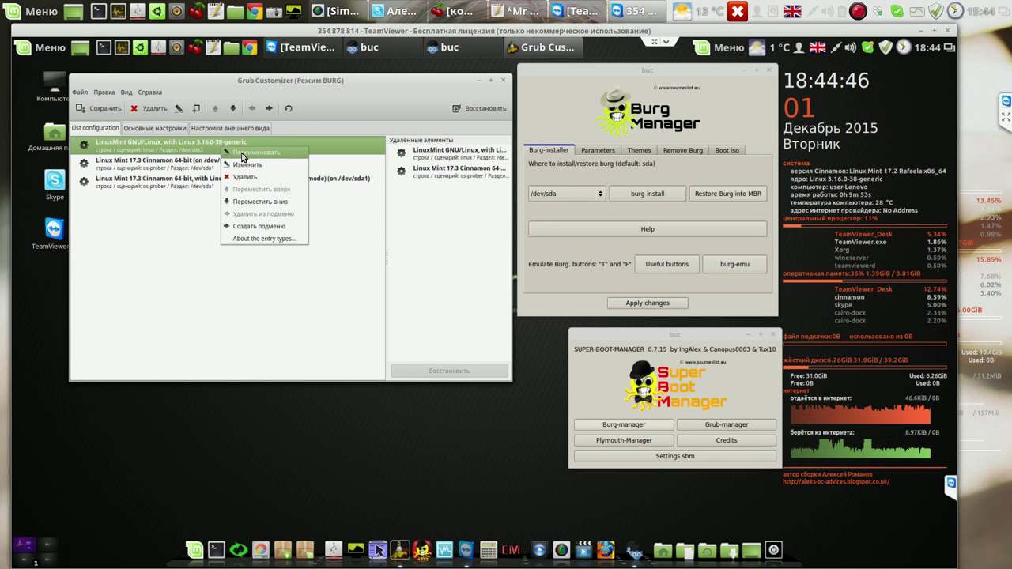
left_click(242, 155)
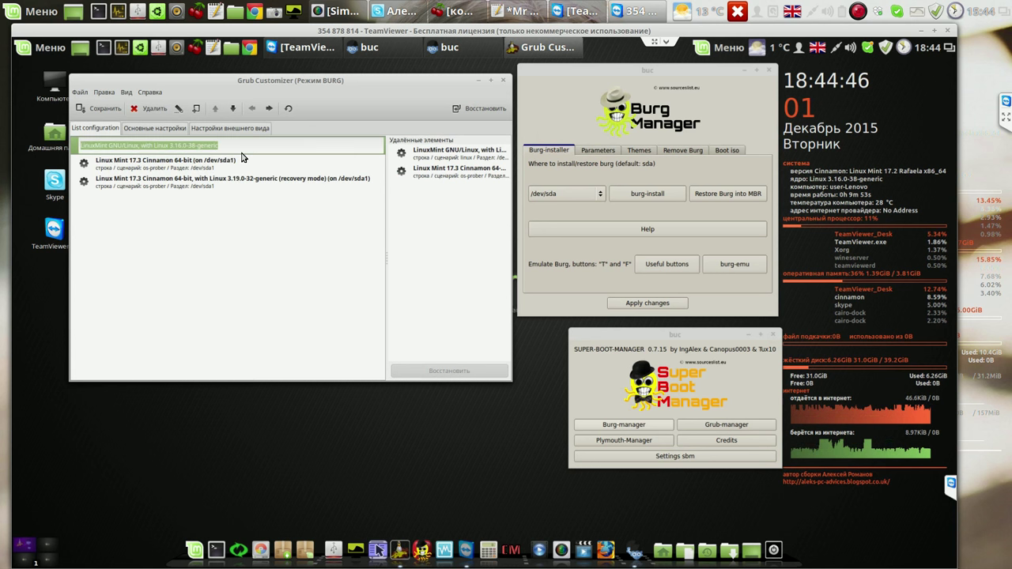
left_click(110, 146)
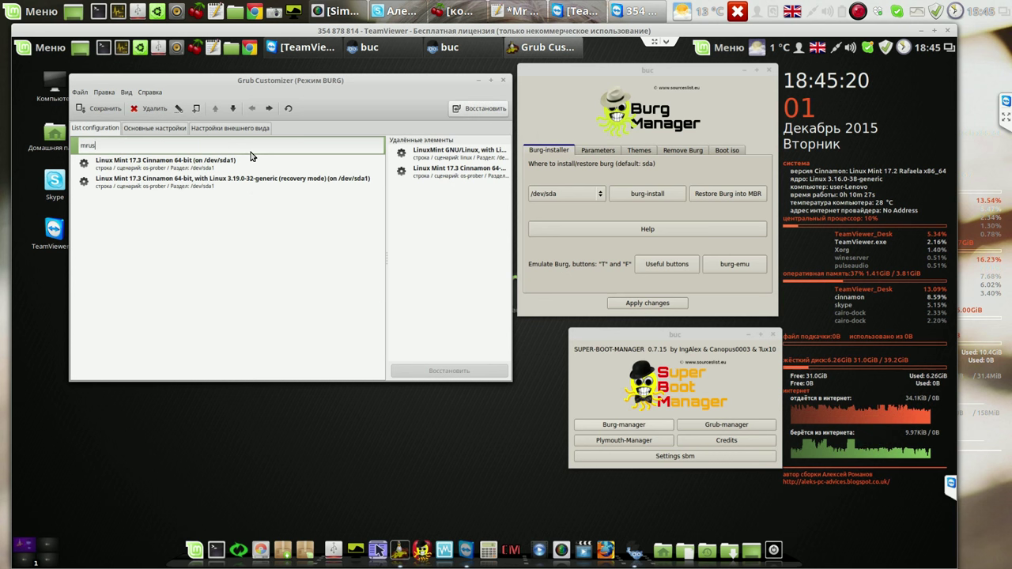
key("Return")
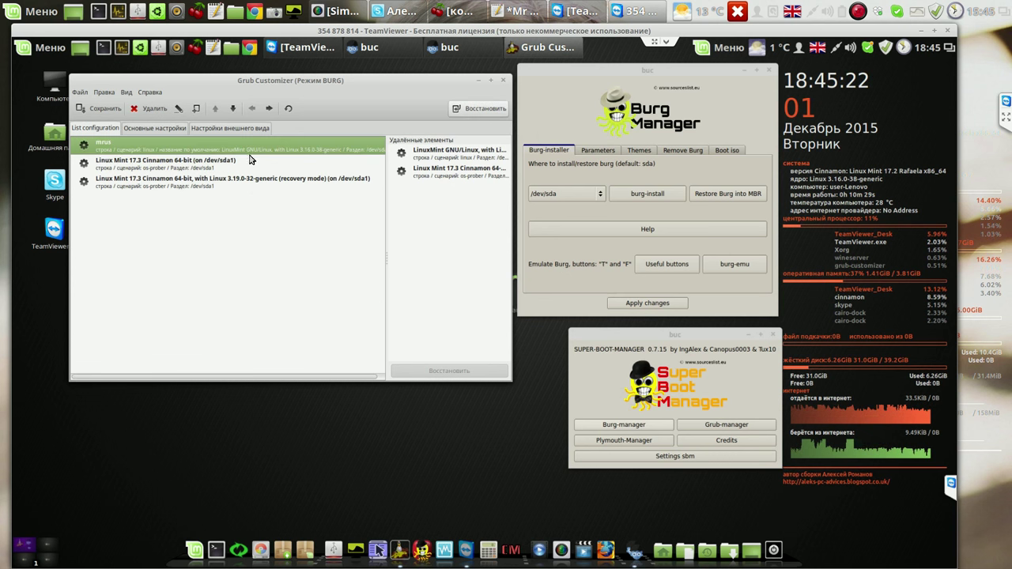
Rename the boot entry Linux Mint 17.3 Cinnamon 64-bit (on /dev/sda1) as alex-mint
left_click(236, 166)
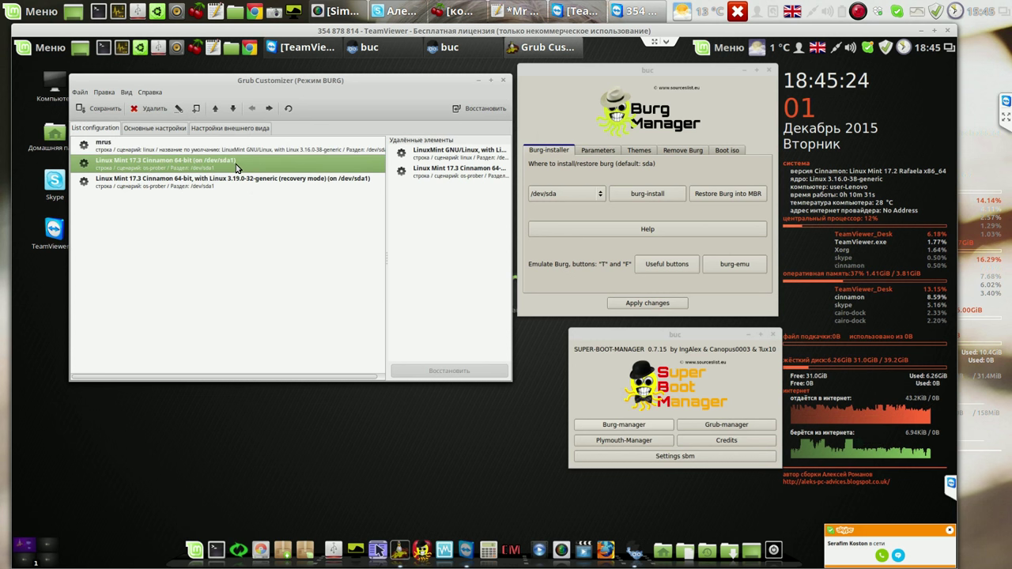
right_click(237, 167)
left_click(264, 175)
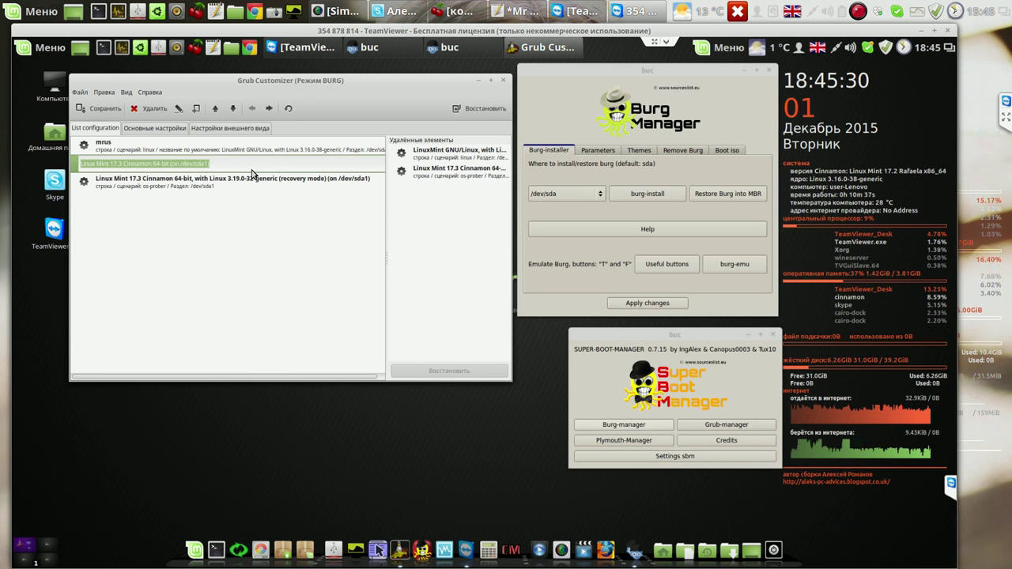
type("aleks")
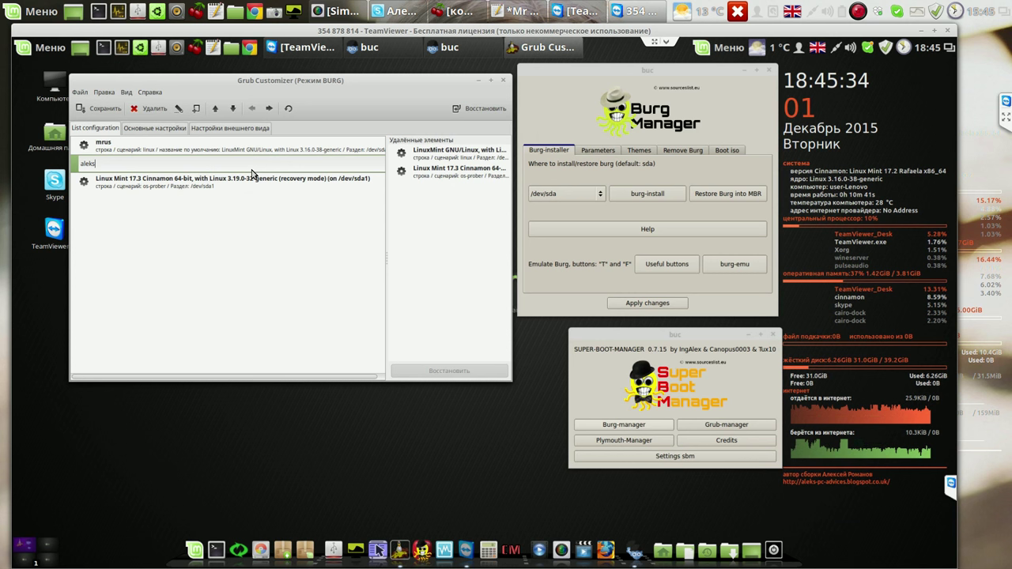
key("Return")
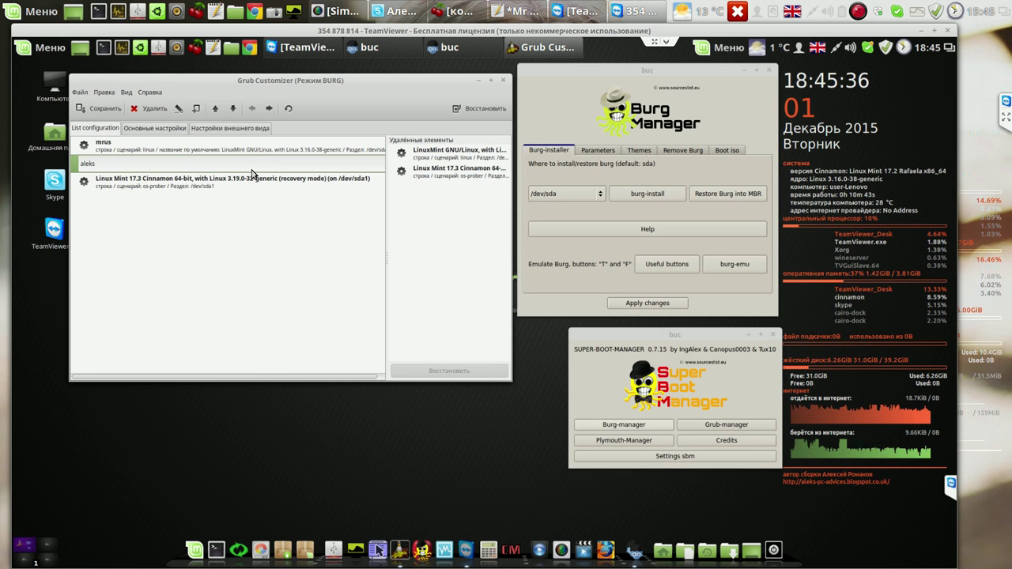
type("mi")
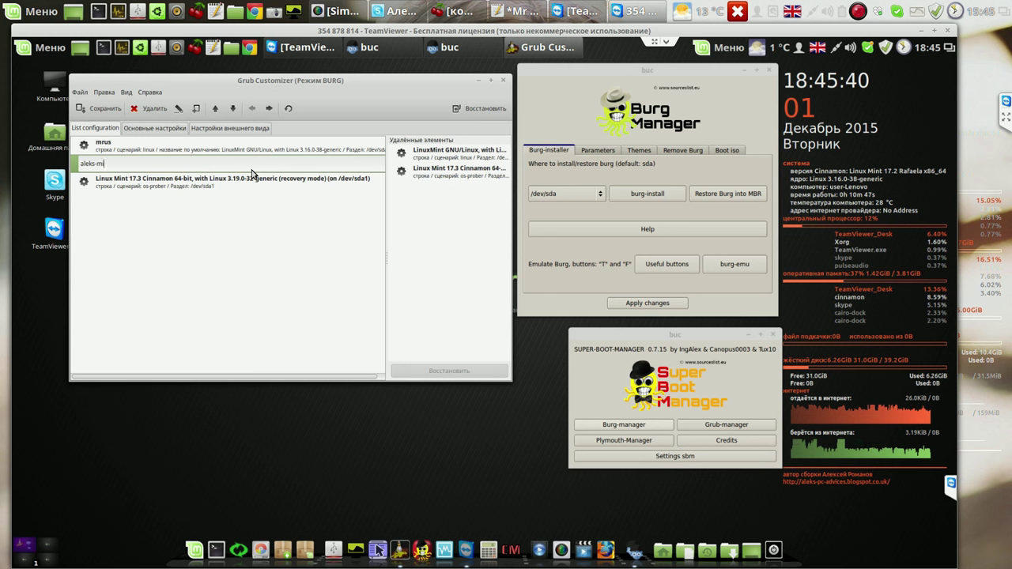
type("nt")
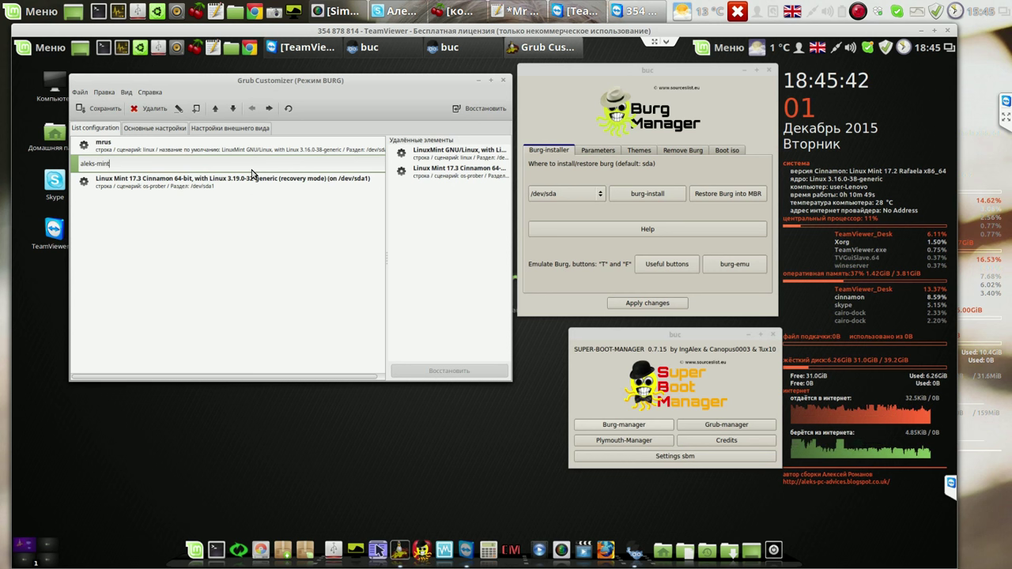
key("Left")
key("Left")
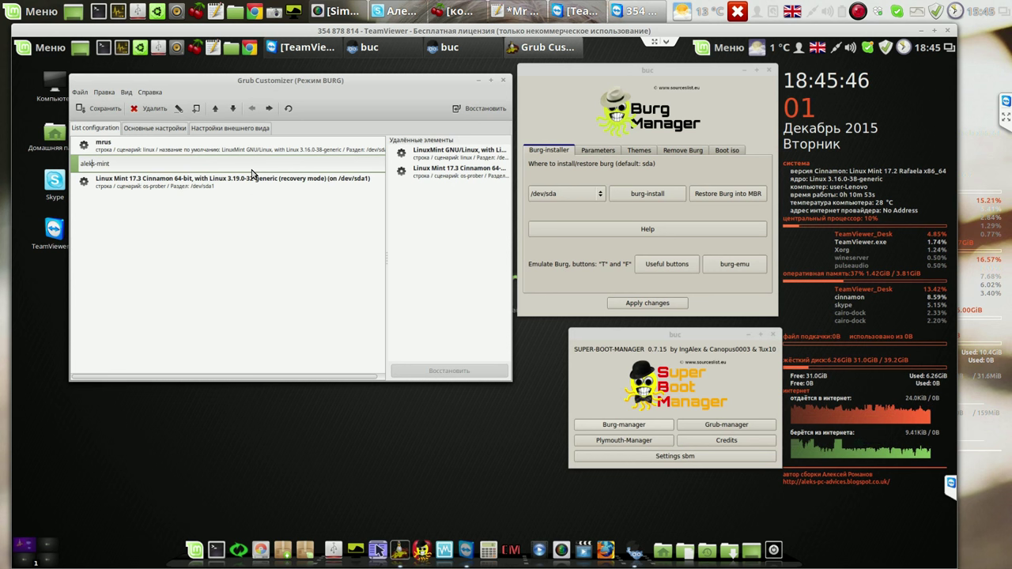
key("Delete")
key("Delete")
key("BackSpace")
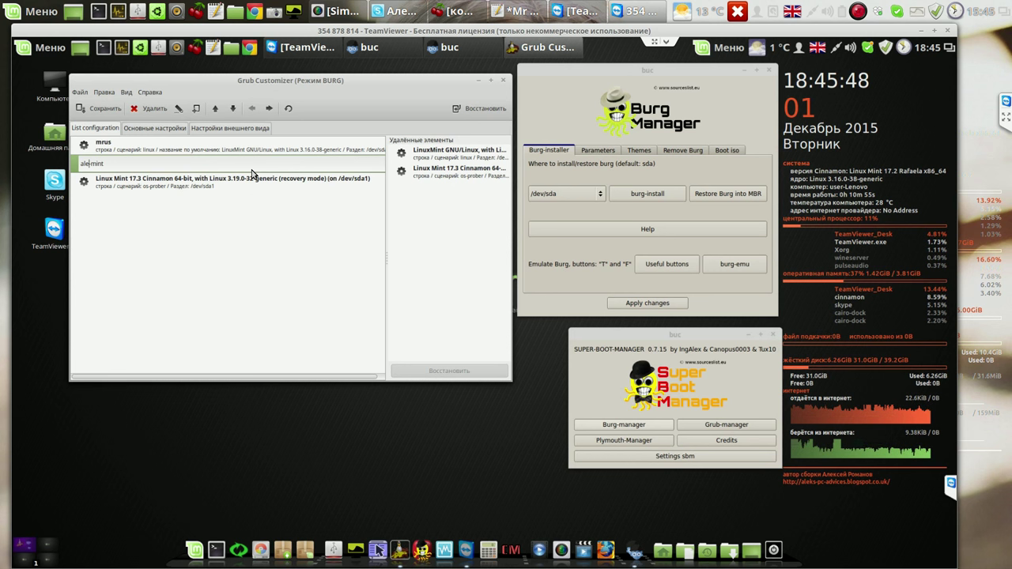
type("x-")
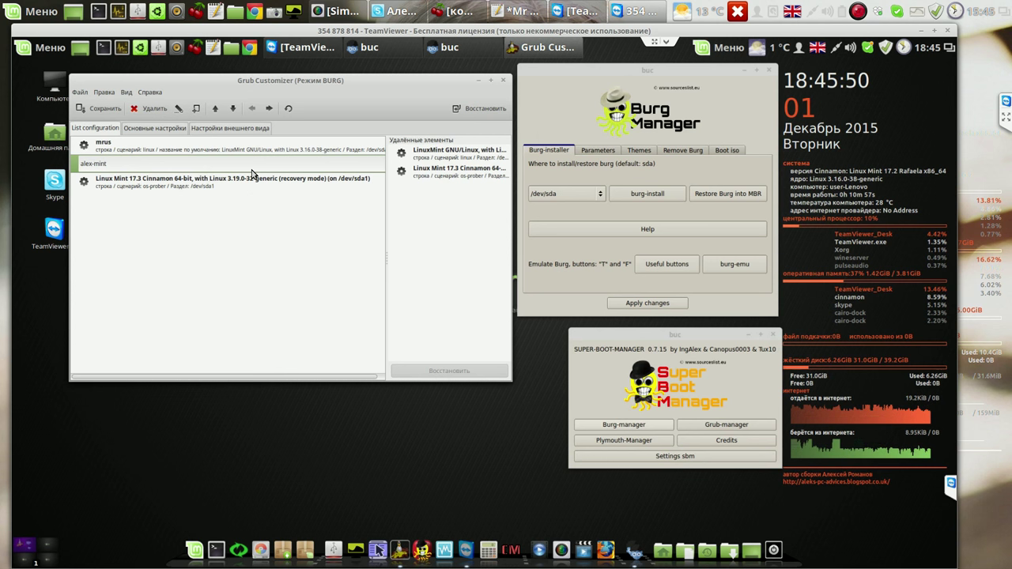
key("Return")
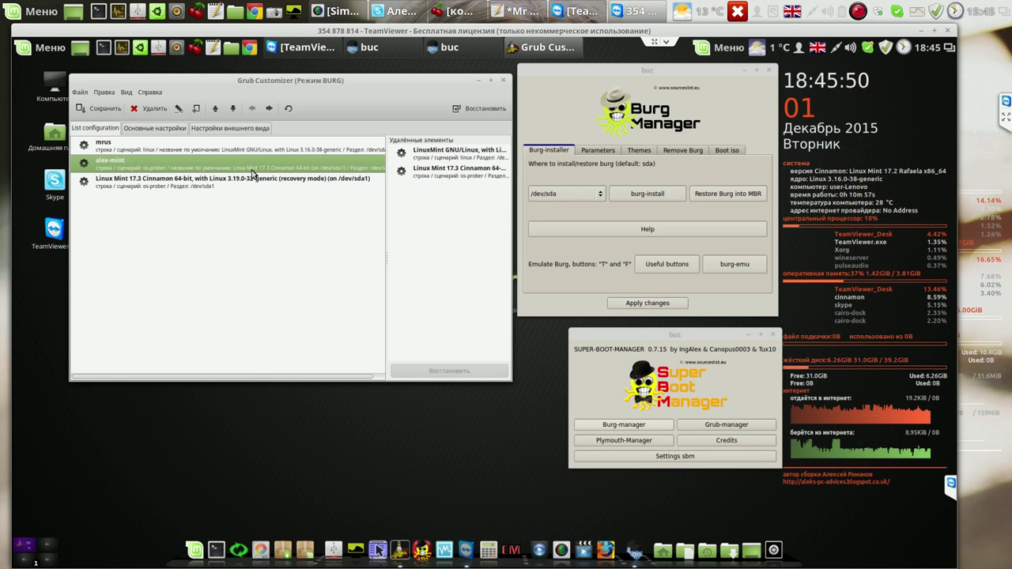
Remove the Linux Mint 17.3 Cinnamon 3.19.0-32-generic recovery mode entry from the boot list
left_click(207, 182)
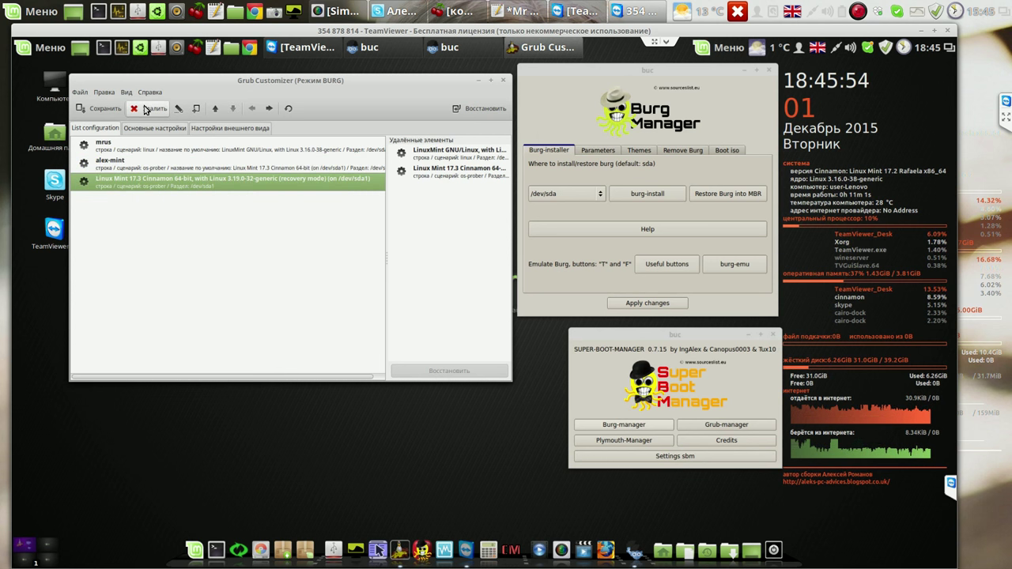
left_click(144, 108)
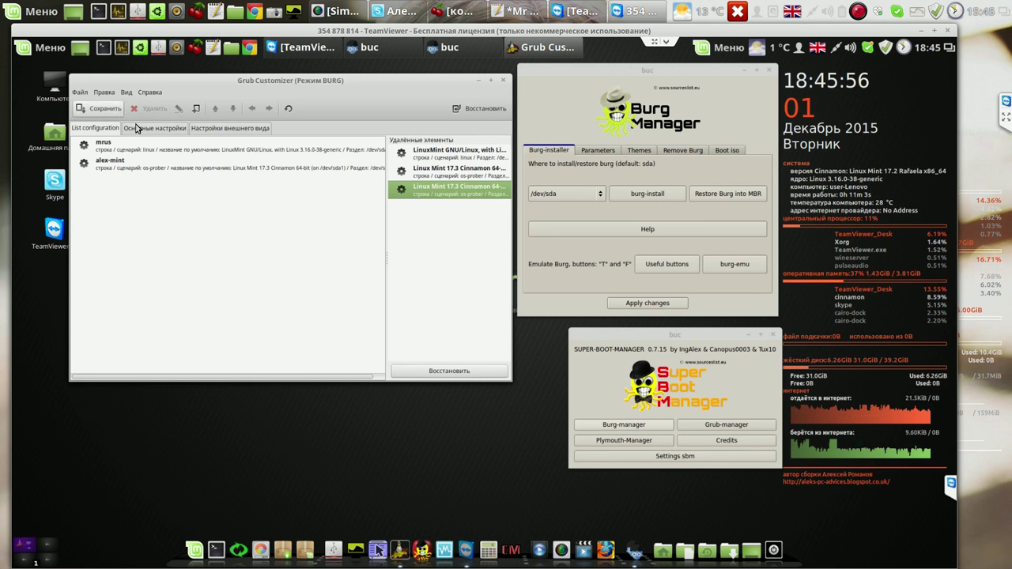
Set the default boot timeout to 20 seconds and the default entry to mrus, and save the BURG configuration
left_click(157, 130)
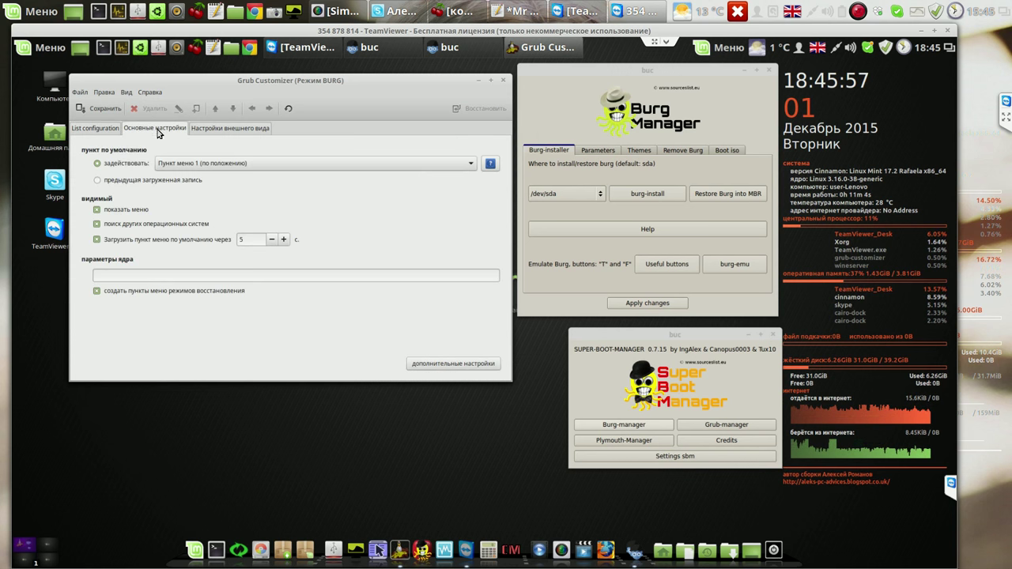
left_click(284, 239)
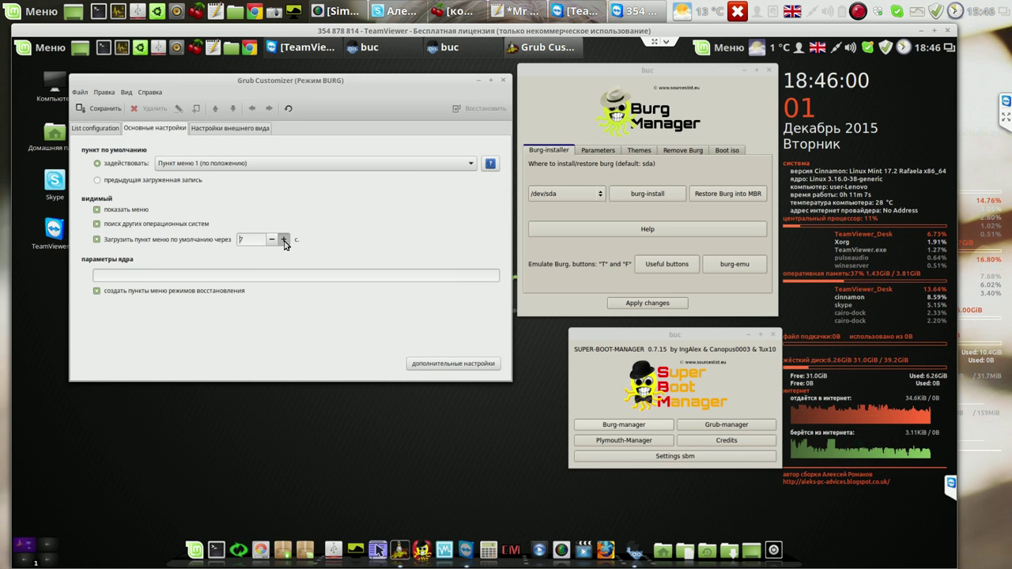
left_click(284, 240)
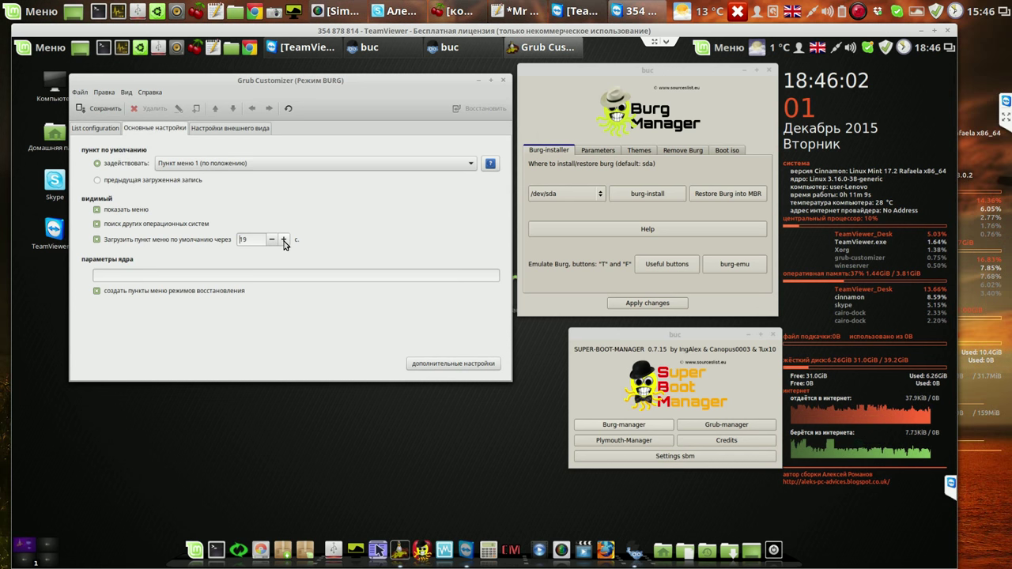
left_click(451, 165)
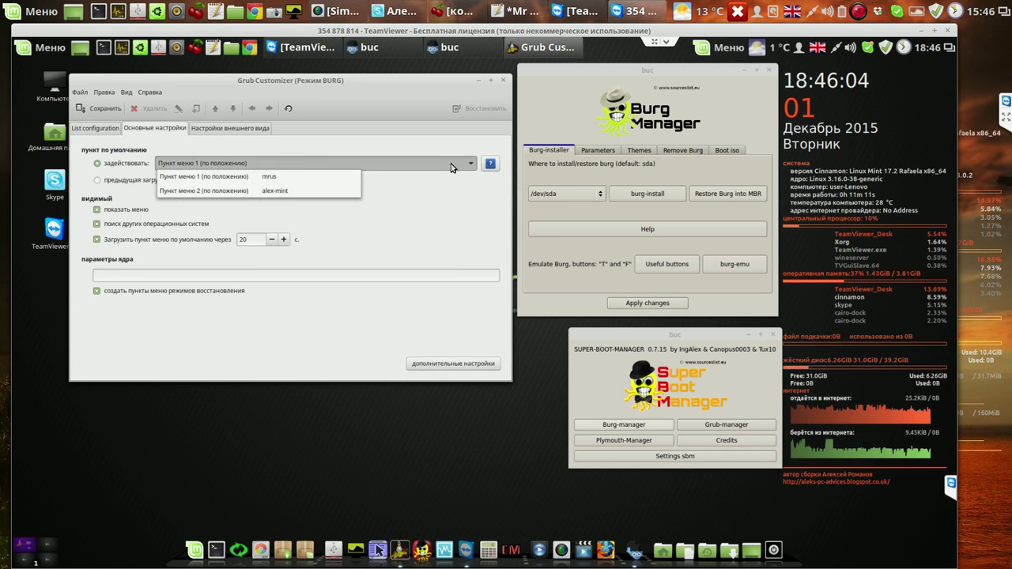
left_click(287, 179)
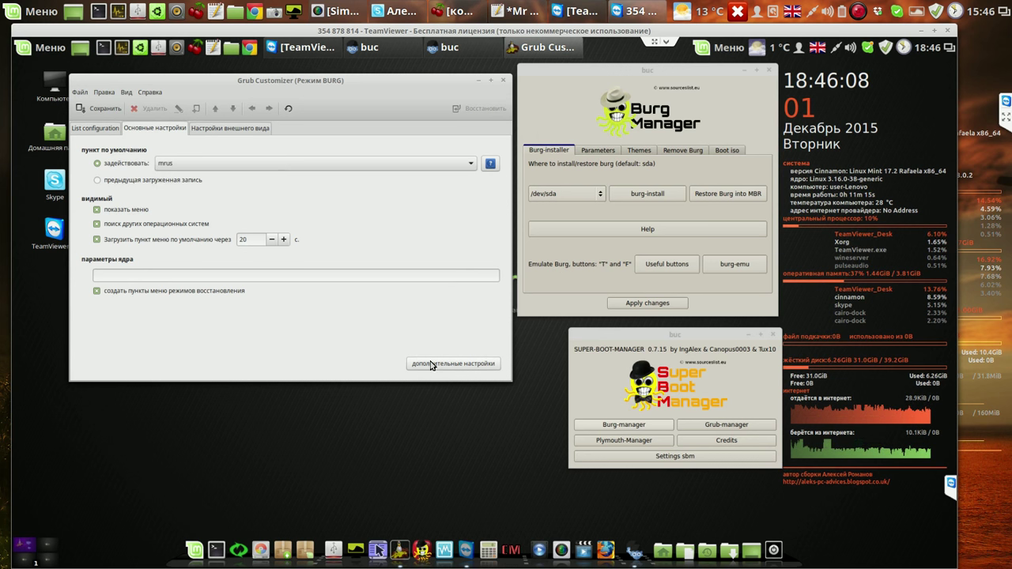
left_click(104, 129)
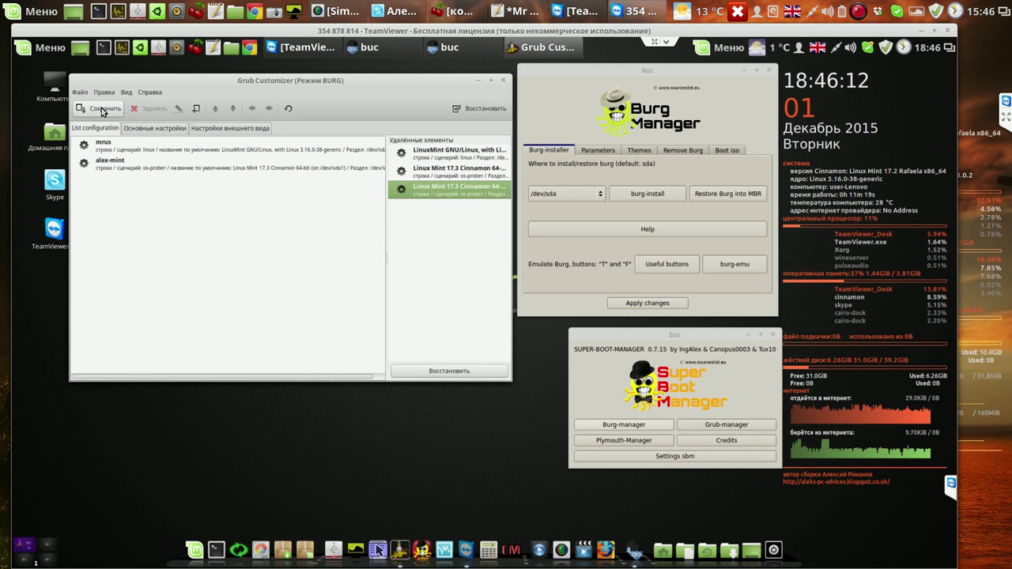
left_click(106, 109)
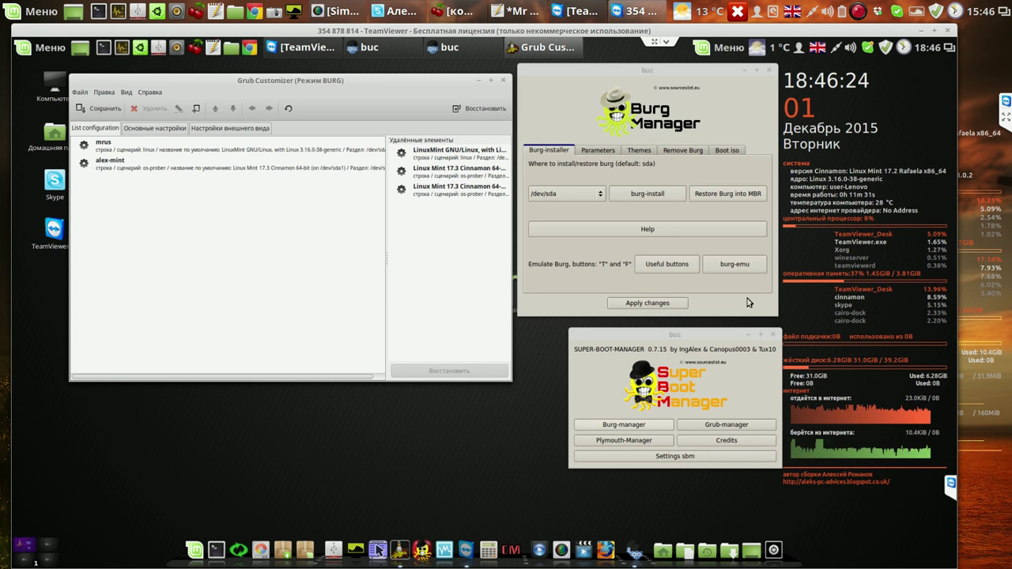
Check the customized boot menu in the BURG emulator, and close the preview and Grub Customizer
left_click(734, 265)
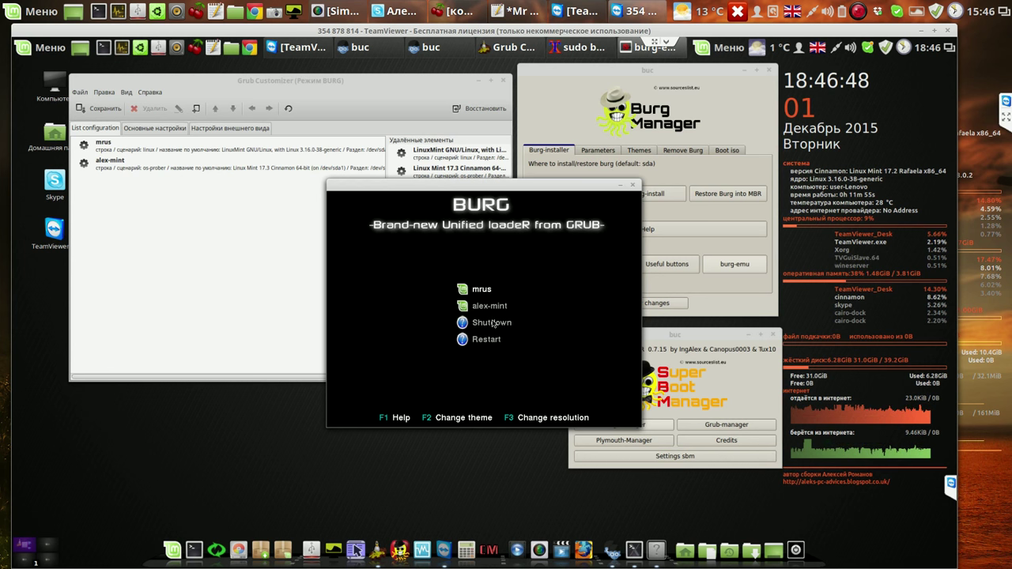
left_click(633, 186)
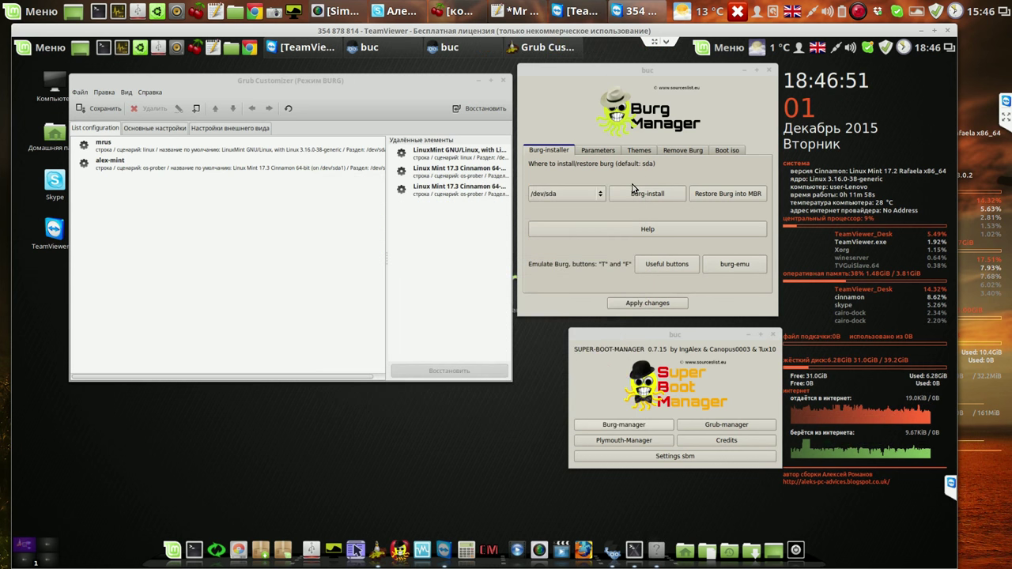
left_click(502, 82)
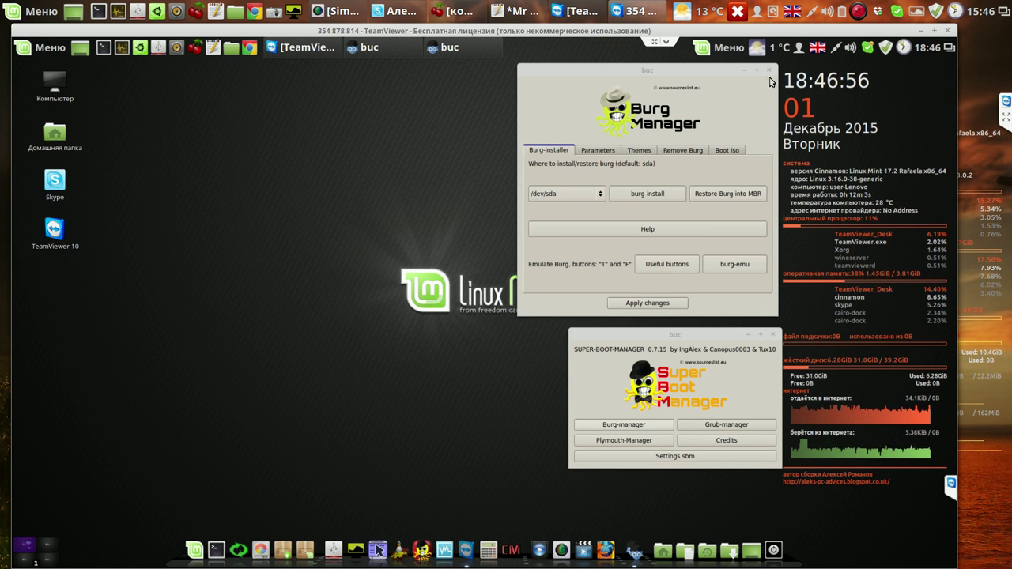
Apply the changes in Burg Manager and close both the Burg Manager and Super Boot Manager windows
left_click(652, 304)
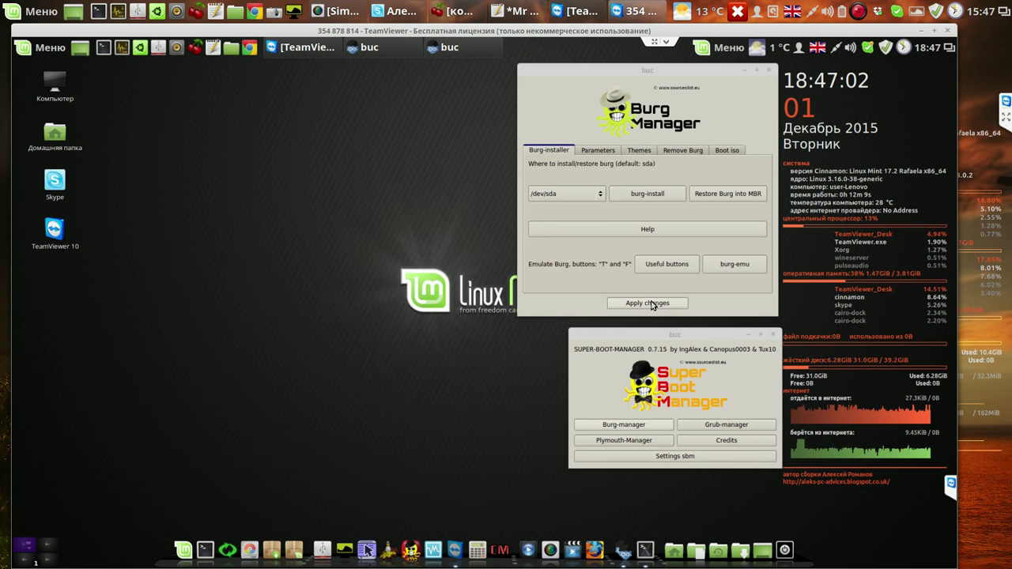
left_click(768, 72)
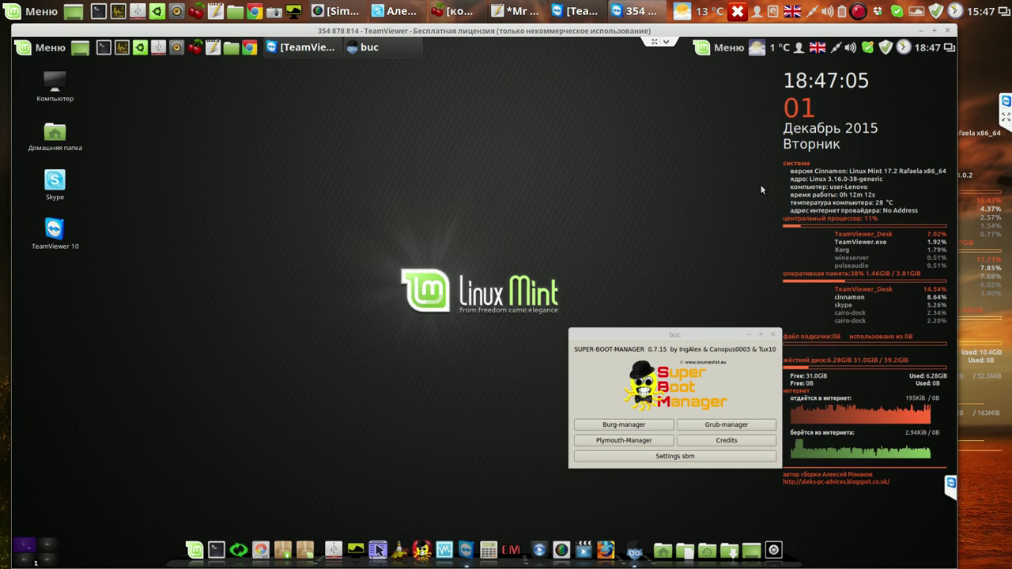
left_click(773, 335)
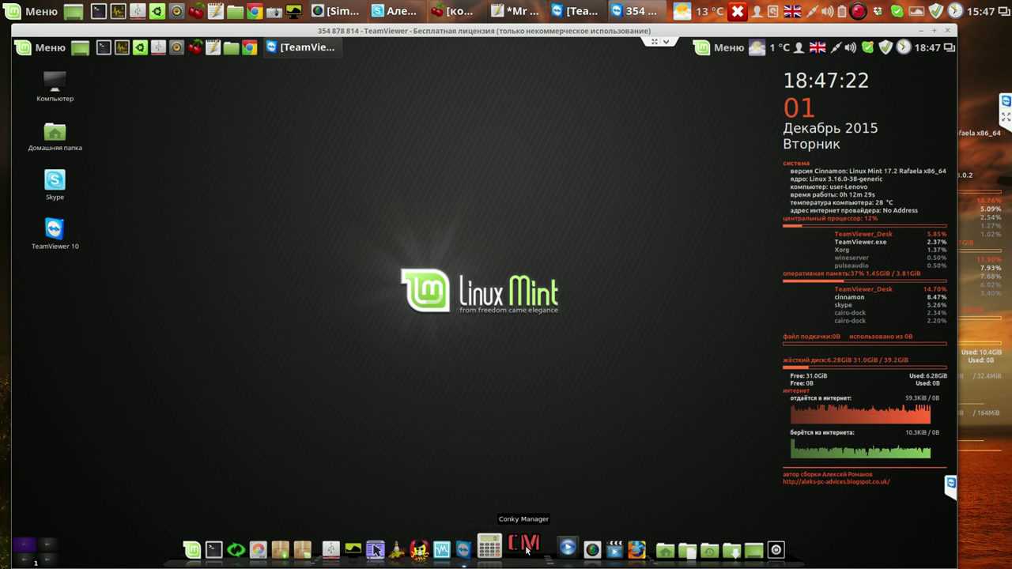
Open SimpleScreenRecorder on the remote desktop, review its video, audio and output file settings, and close it
left_click(576, 549)
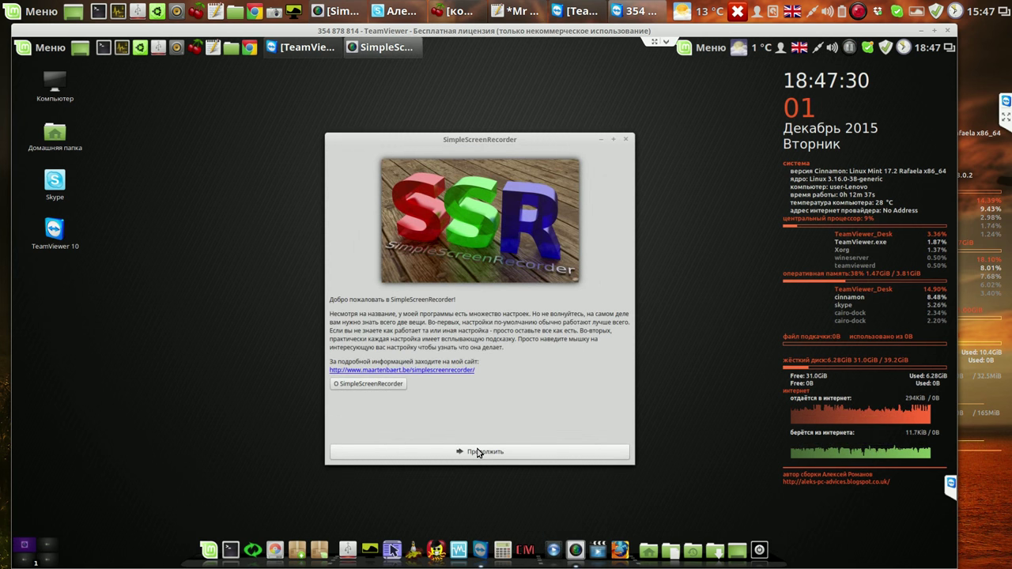
left_click(478, 452)
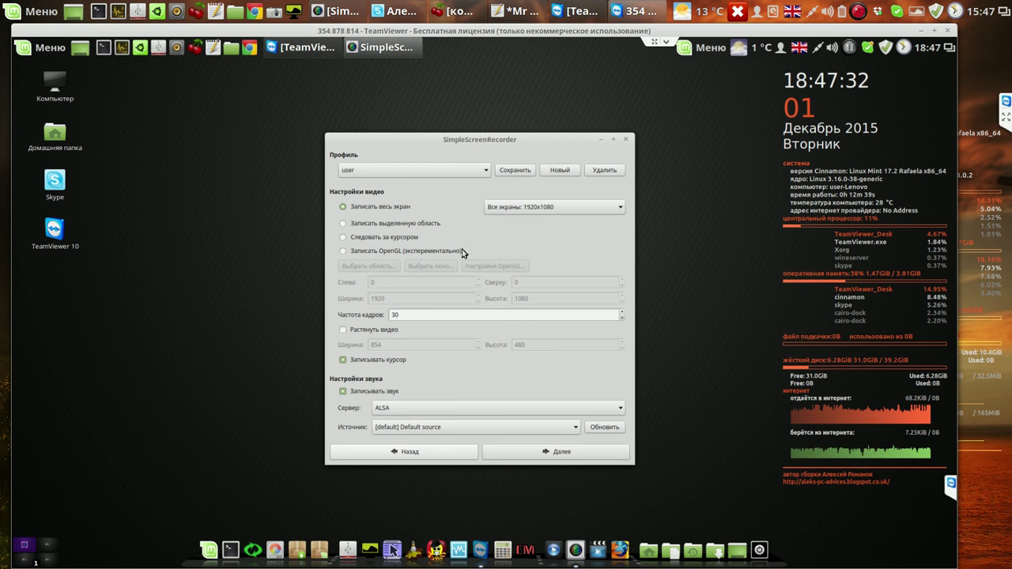
left_click(534, 455)
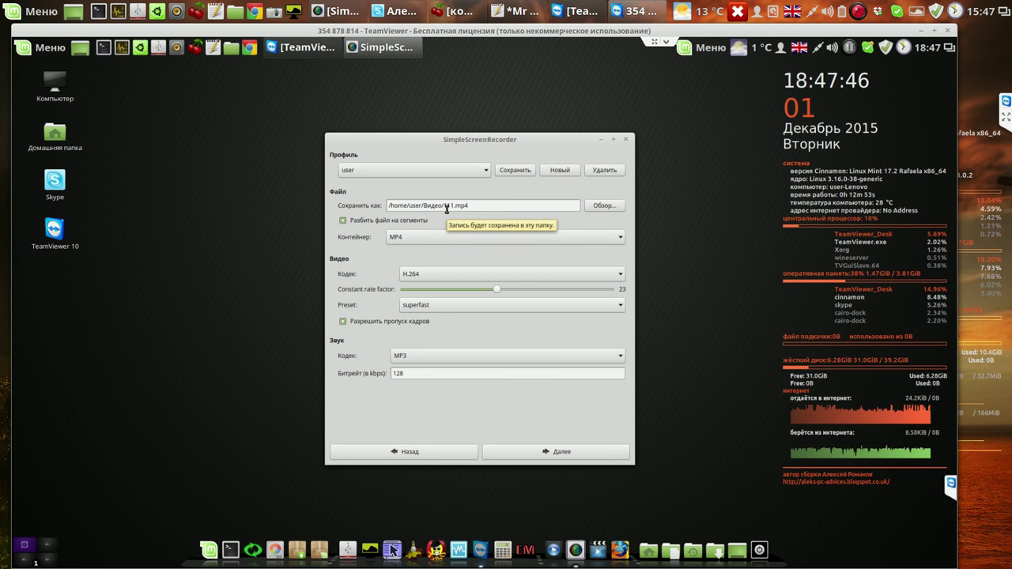
left_click(625, 139)
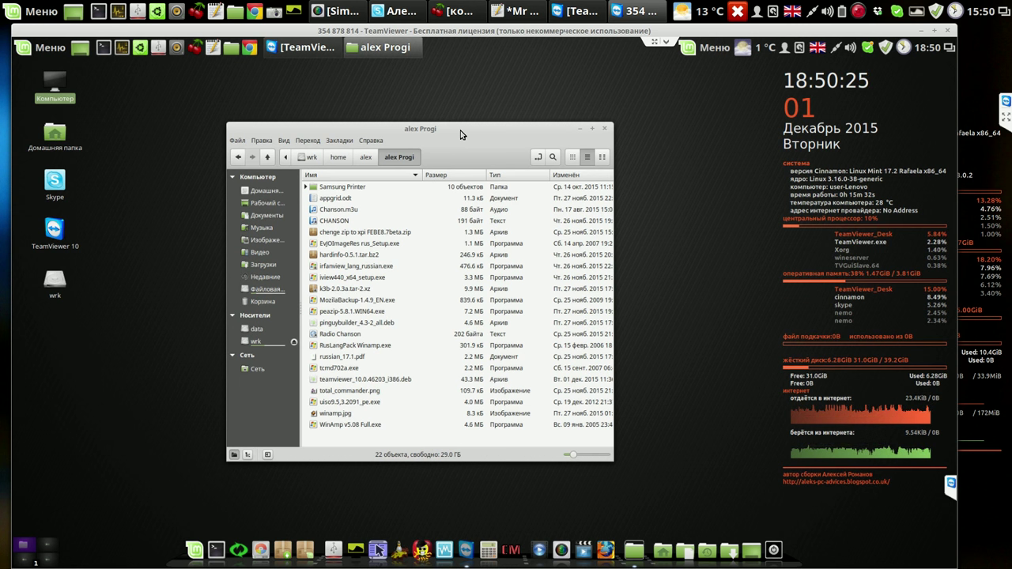
Close the file manager window showing the alex Progi folder
left_click(605, 129)
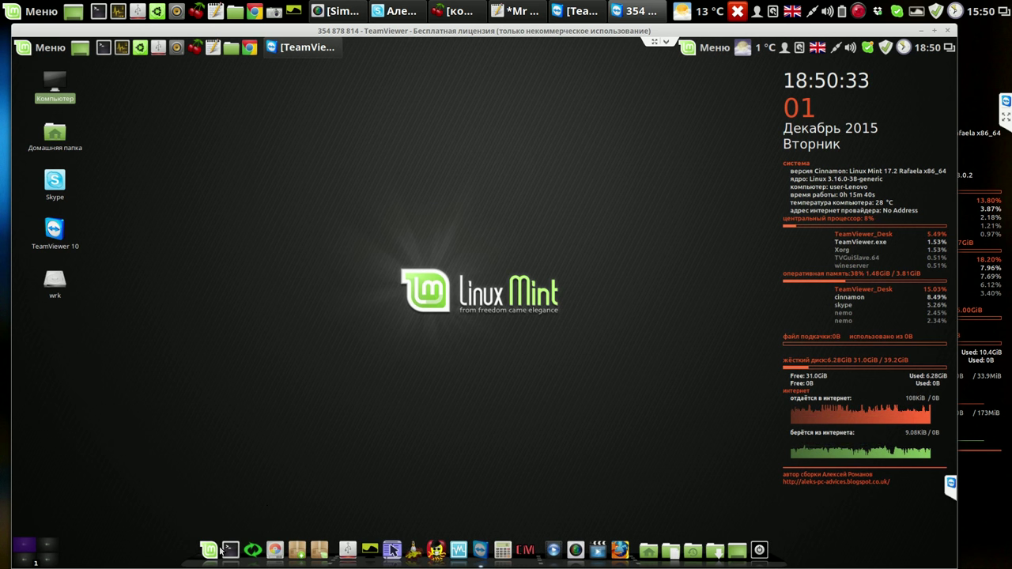
Open Krusader on the remote desktop and relaunch it with root privileges, entering the account password in the authorization dialog
left_click(393, 546)
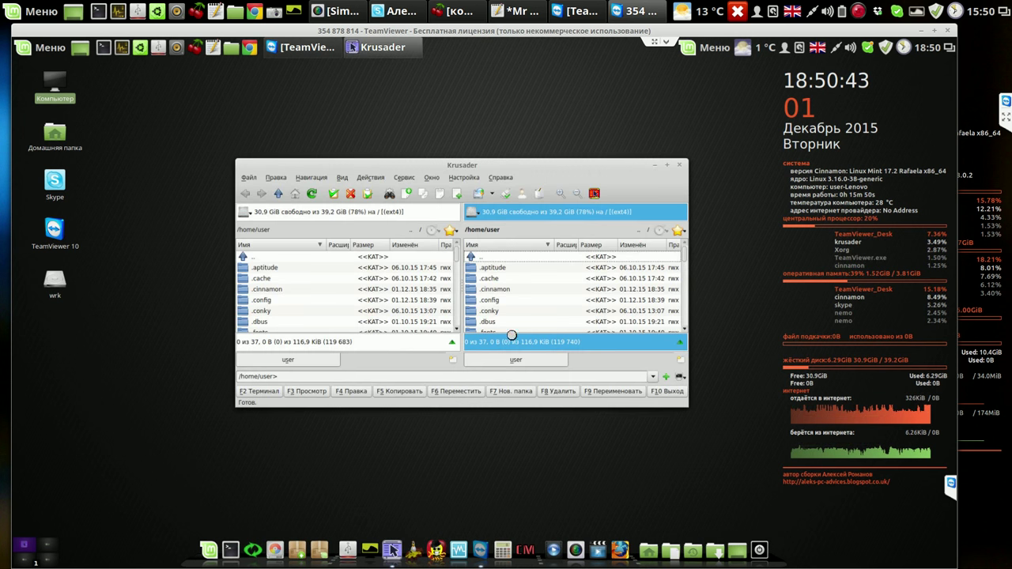
left_click_drag(546, 166, 471, 98)
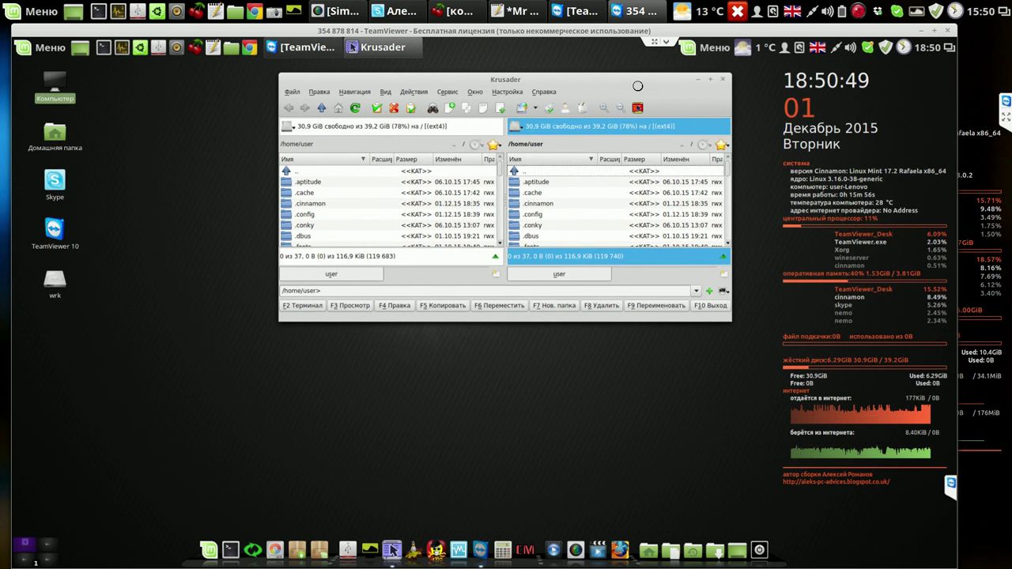
left_click_drag(619, 87, 537, 95)
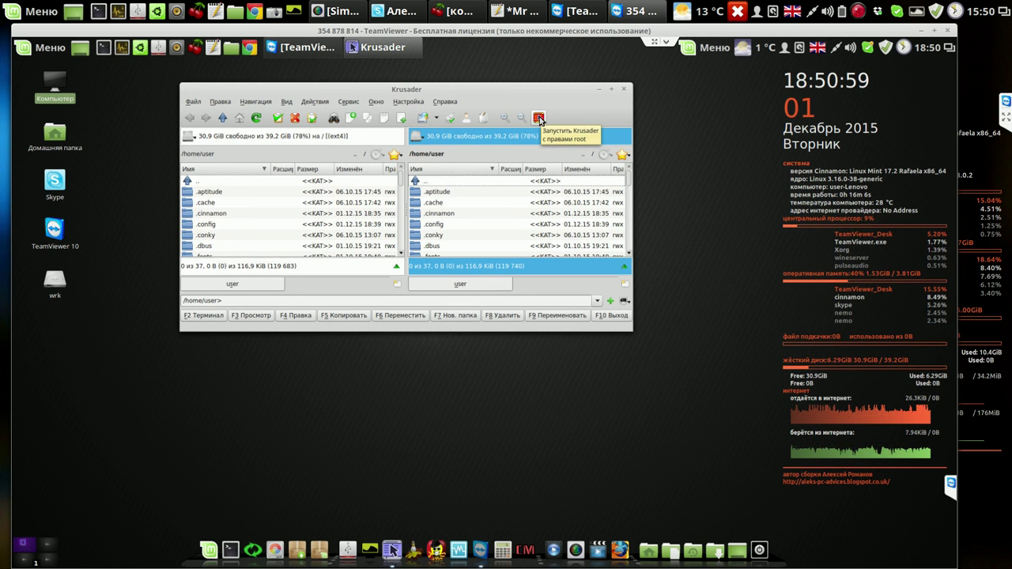
left_click(538, 118)
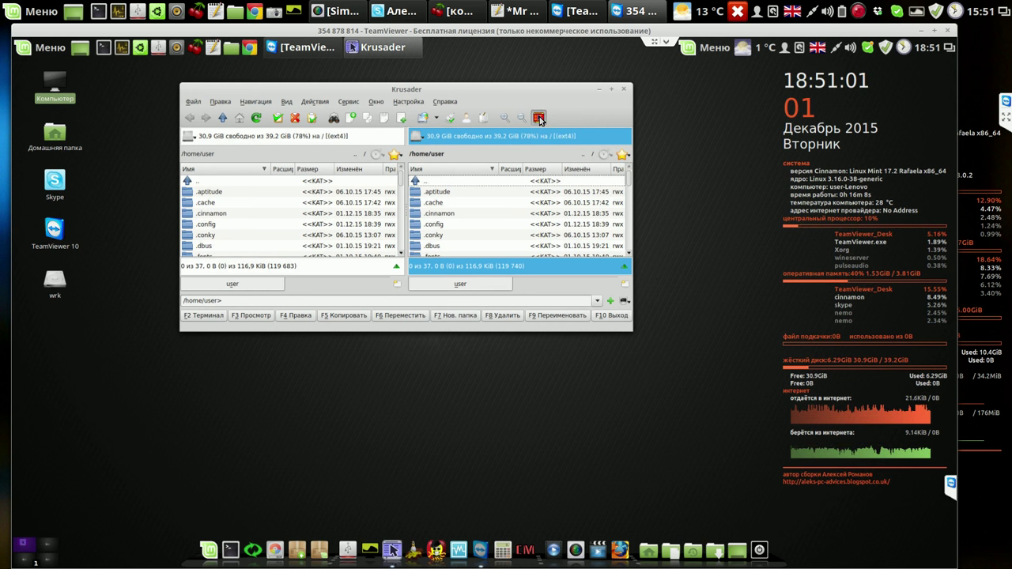
left_click(623, 90)
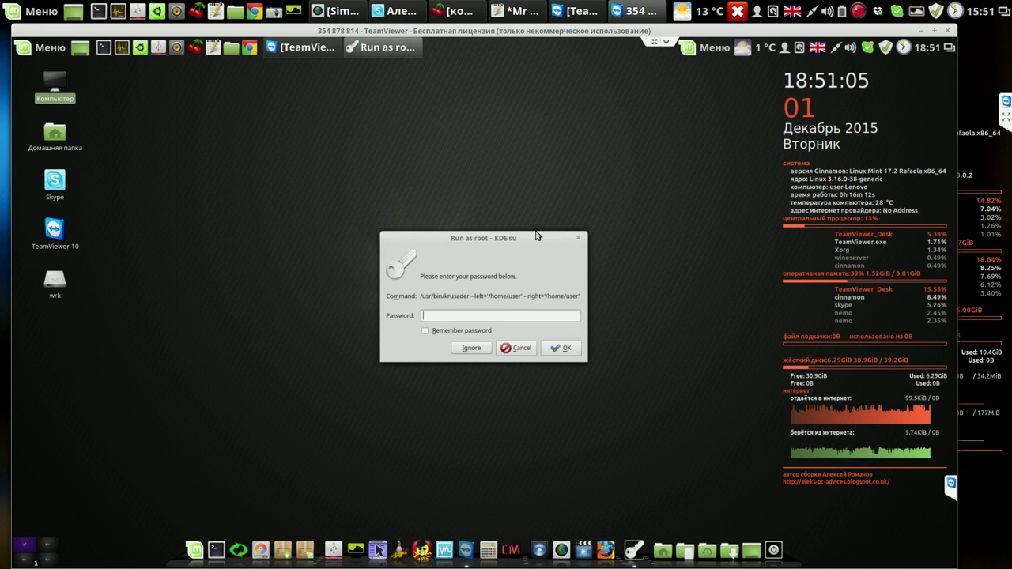
type("***")
key("Return")
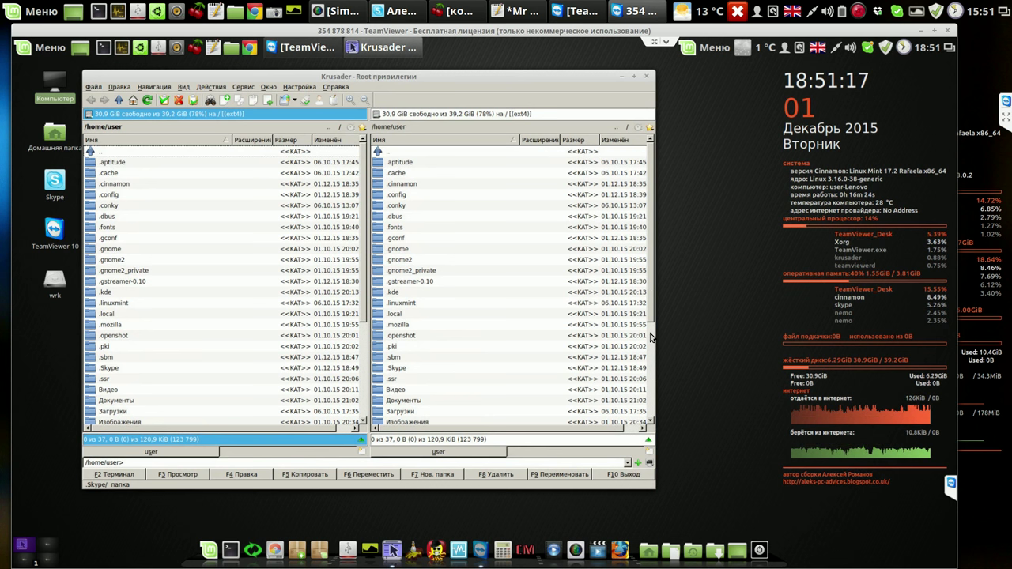
Go to the filesystem root in Krusader's left pane and open the etc folder
left_click(648, 376)
scroll(648, 378, "down", 3)
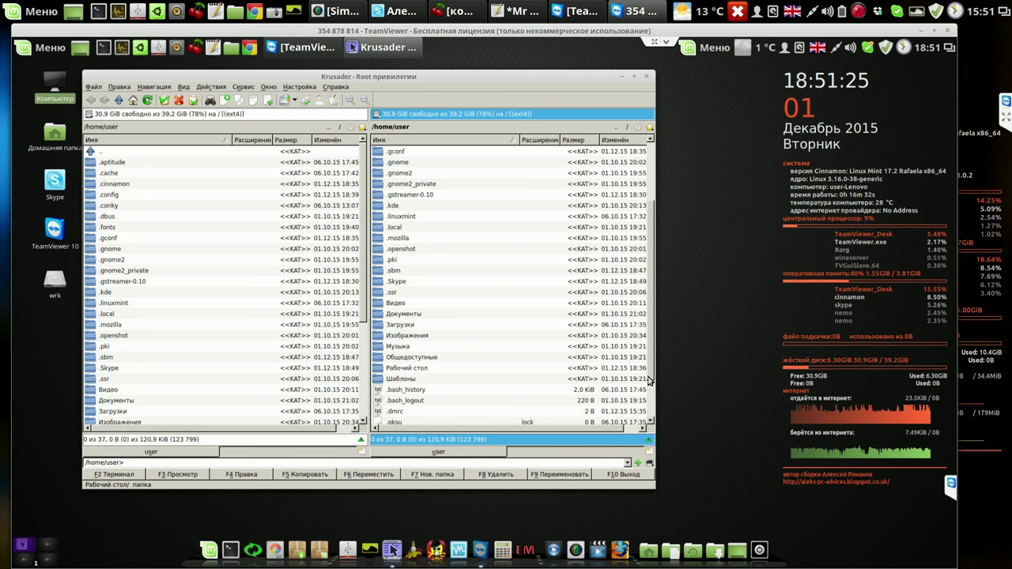
scroll(645, 379, "up", 1)
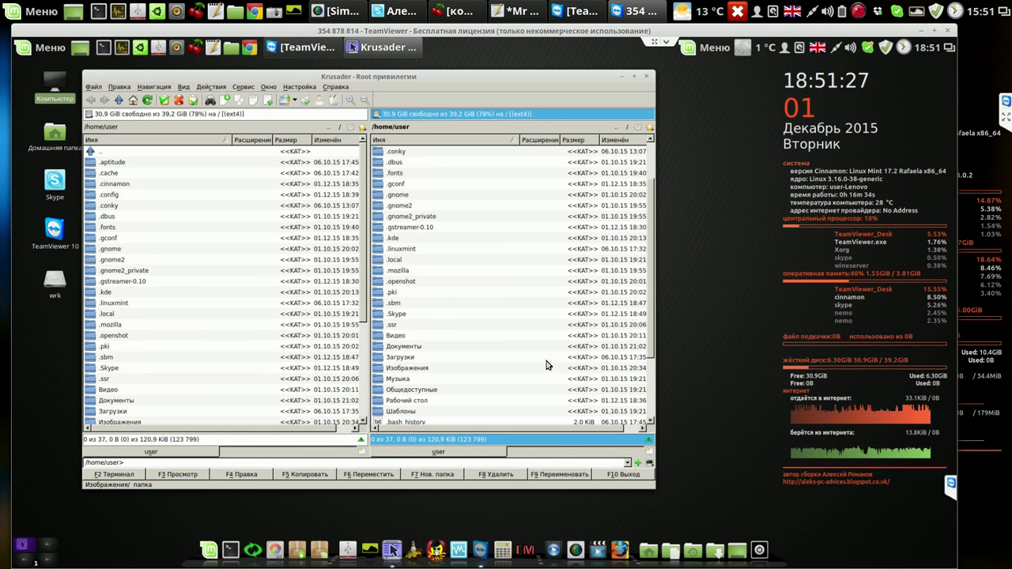
left_click(338, 126)
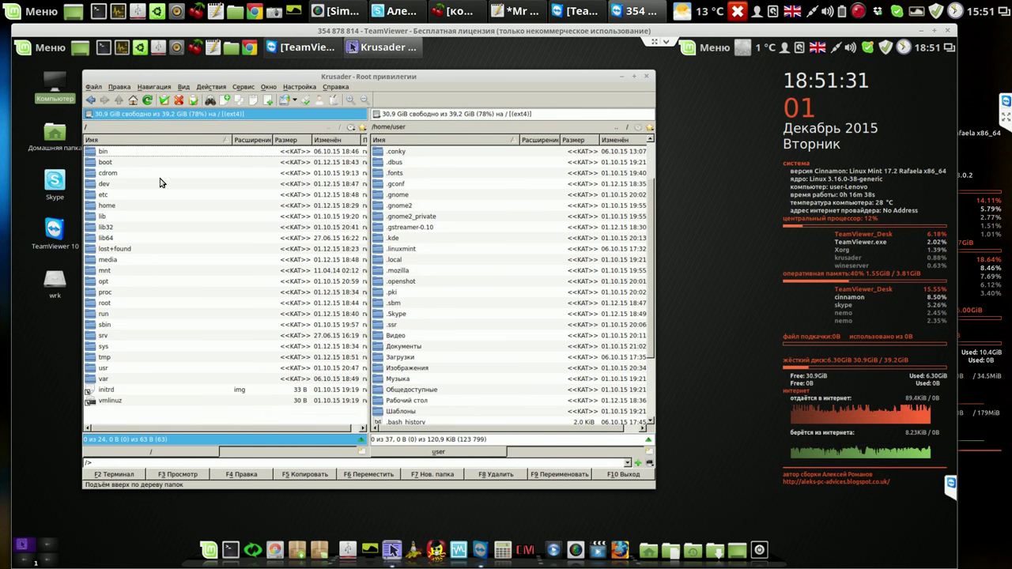
left_click(91, 197)
double_click(91, 196)
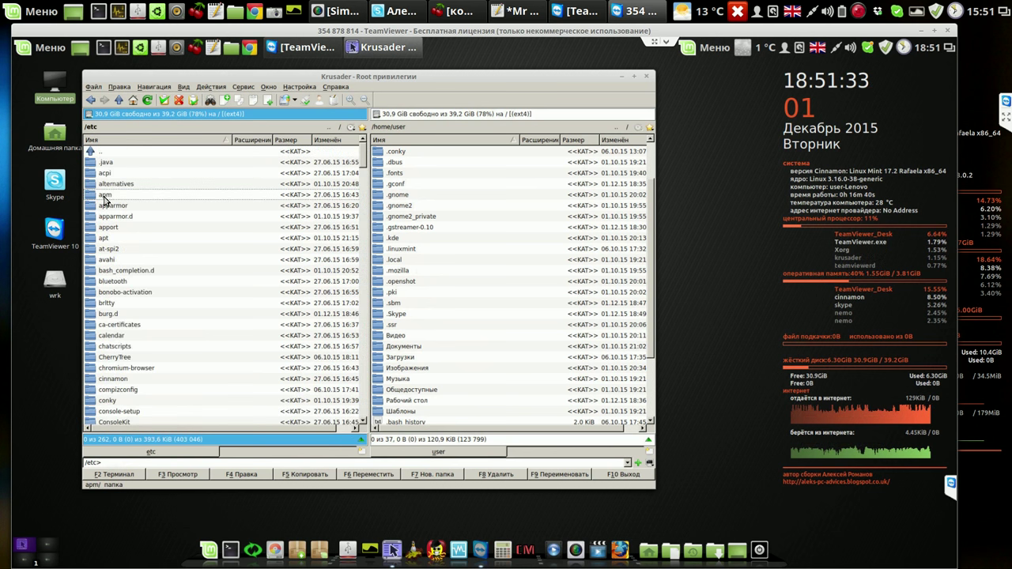
Open the fstab file from /etc for editing and minimize the main Krusader window behind it
left_click_drag(365, 160, 362, 338)
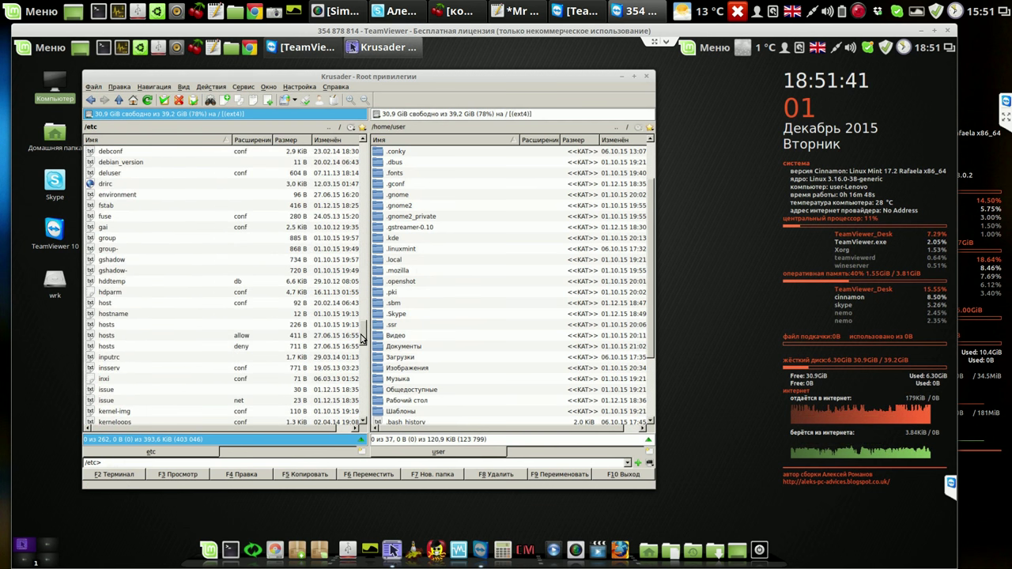
left_click(103, 207)
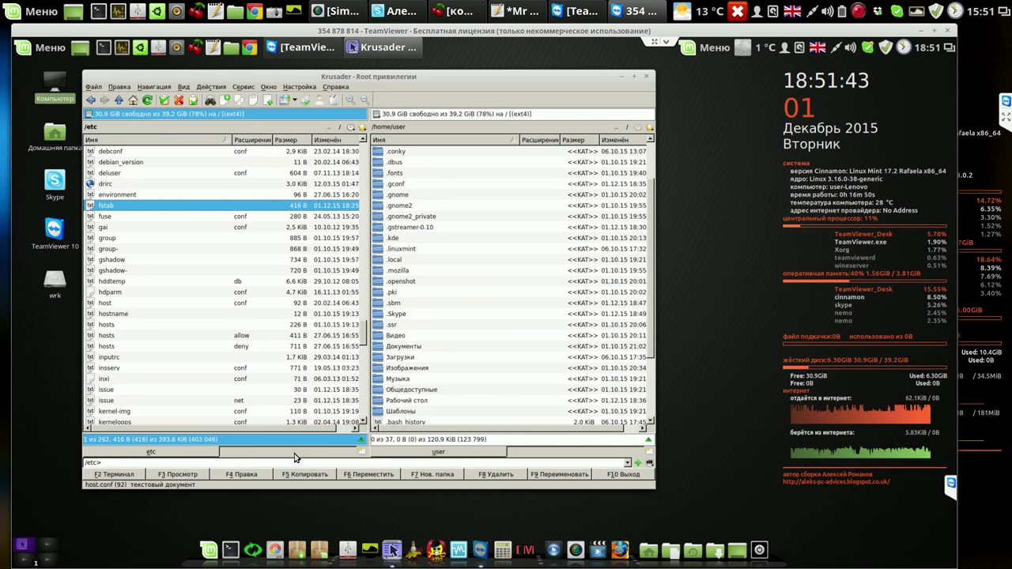
left_click(240, 475)
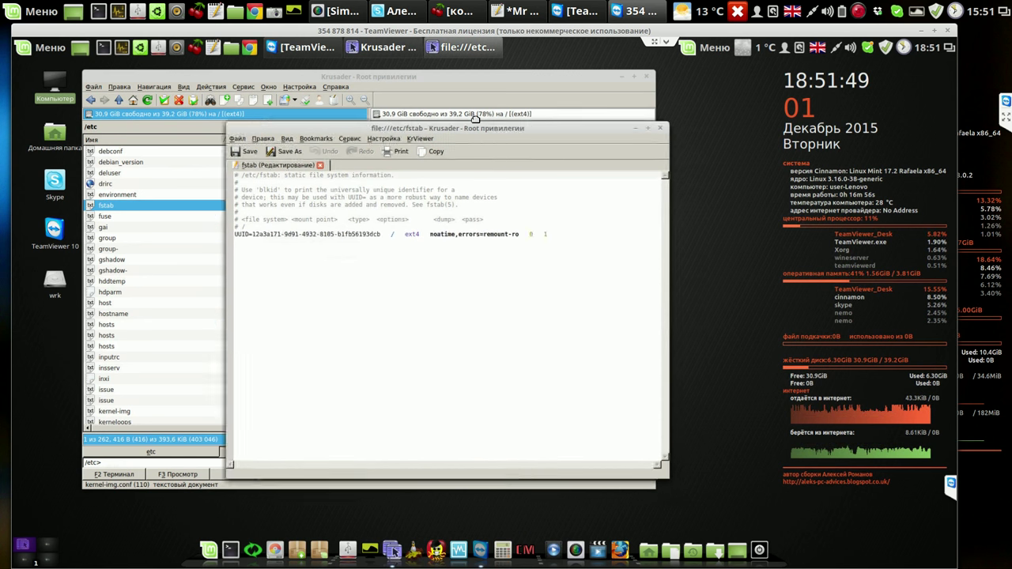
left_click_drag(534, 129, 427, 120)
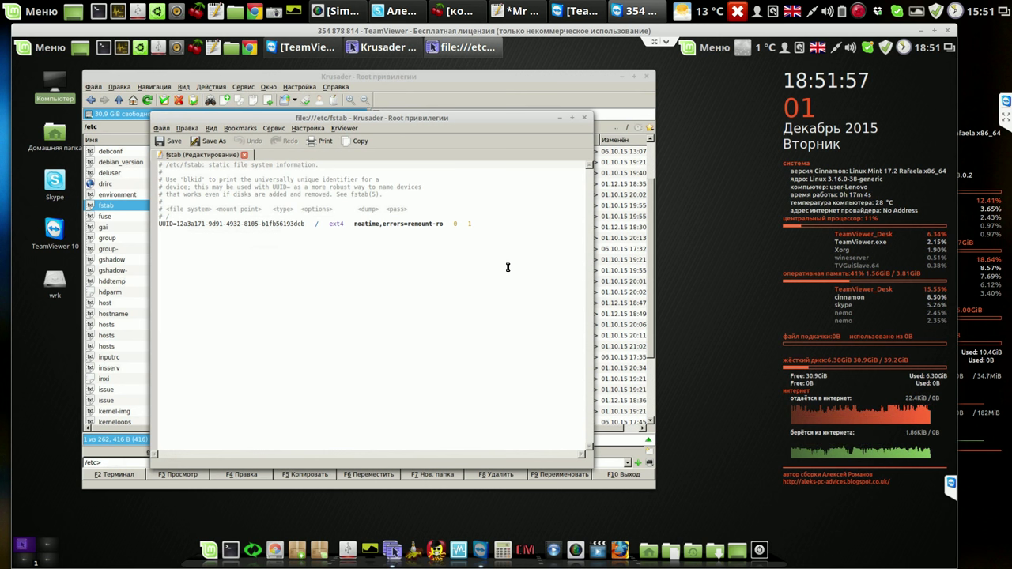
left_click(620, 79)
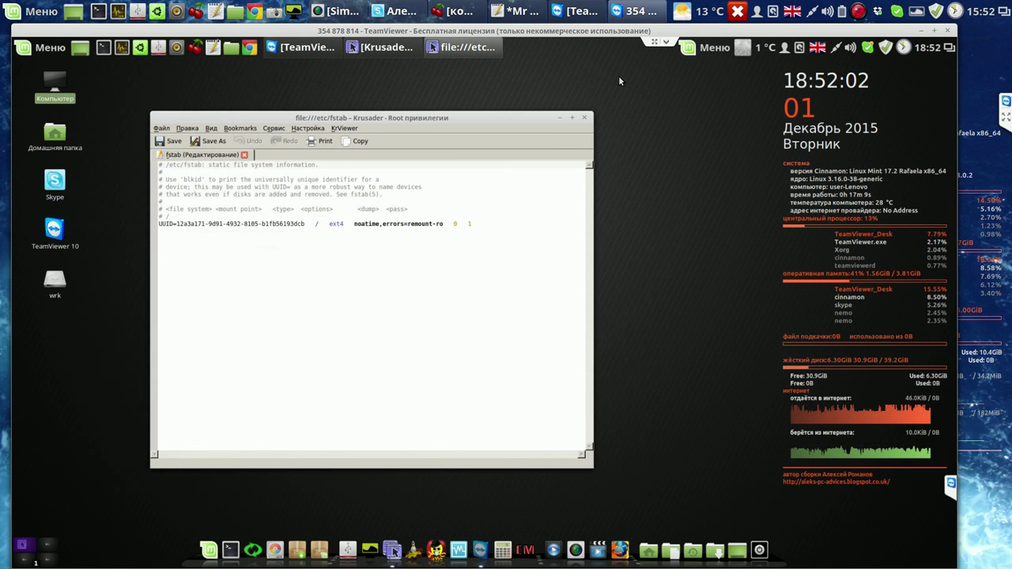
Open CherryTree on the remote desktop and search all nodes for "swap"
left_click(198, 49)
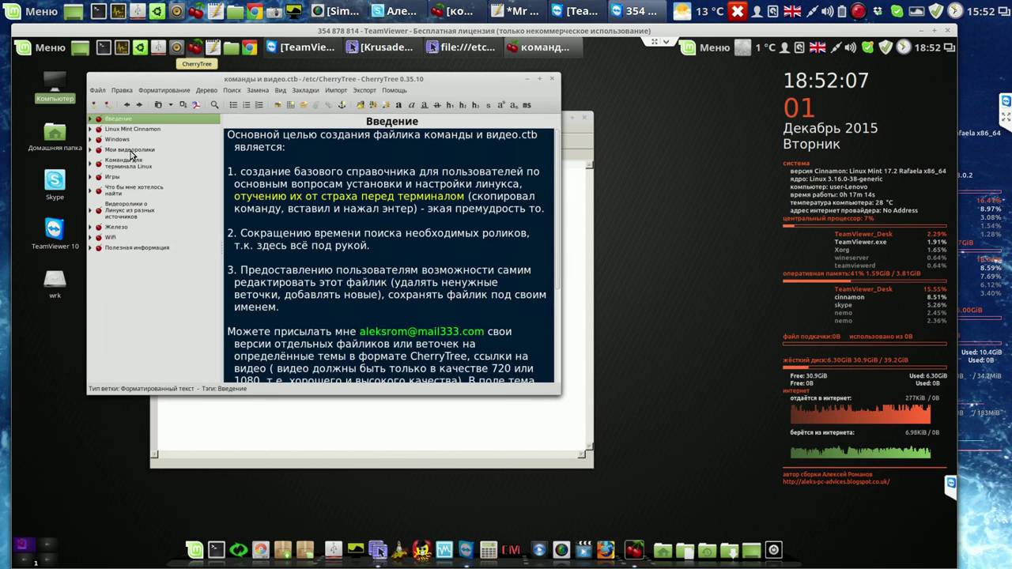
left_click(215, 106)
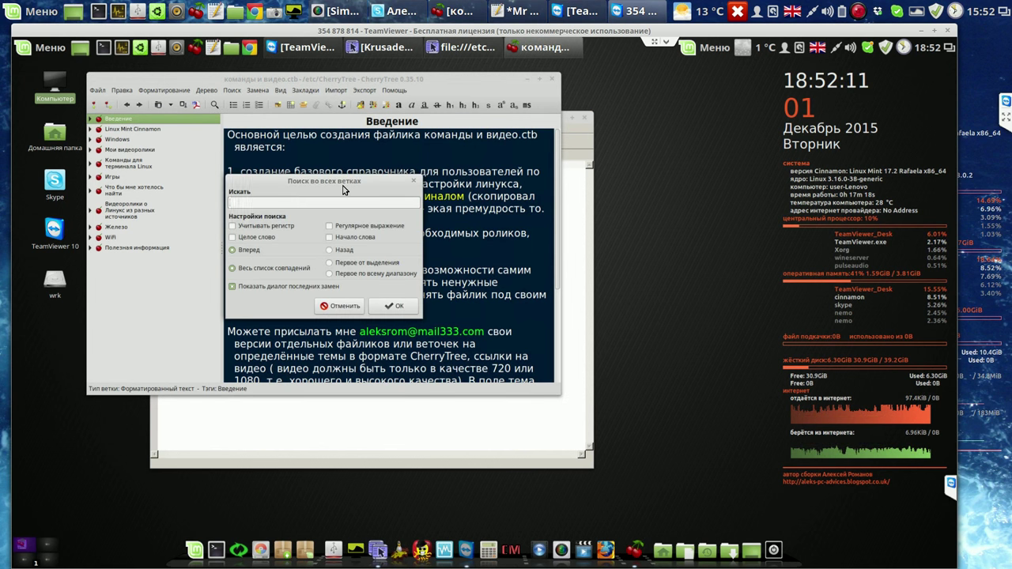
type("swap")
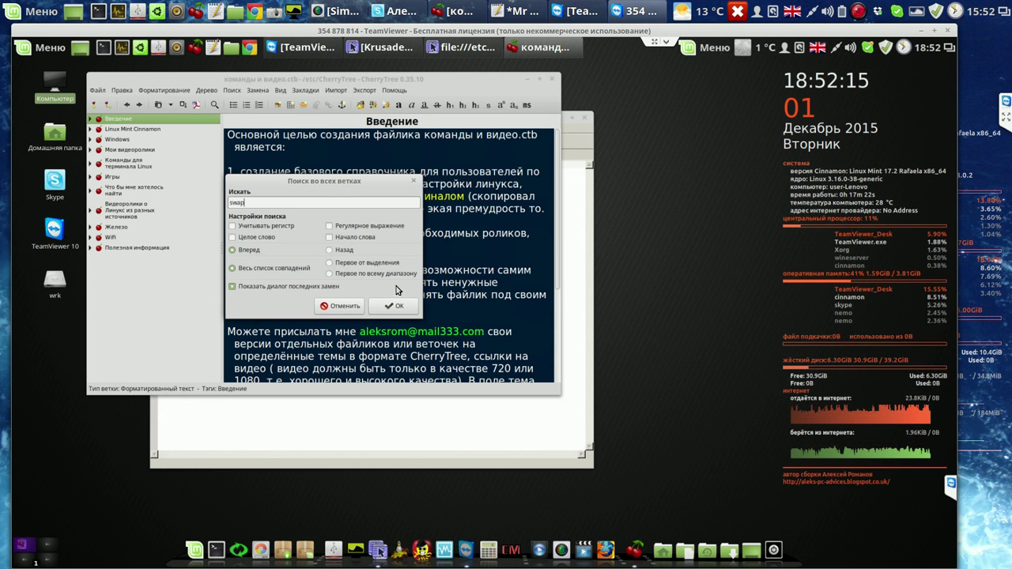
left_click(395, 305)
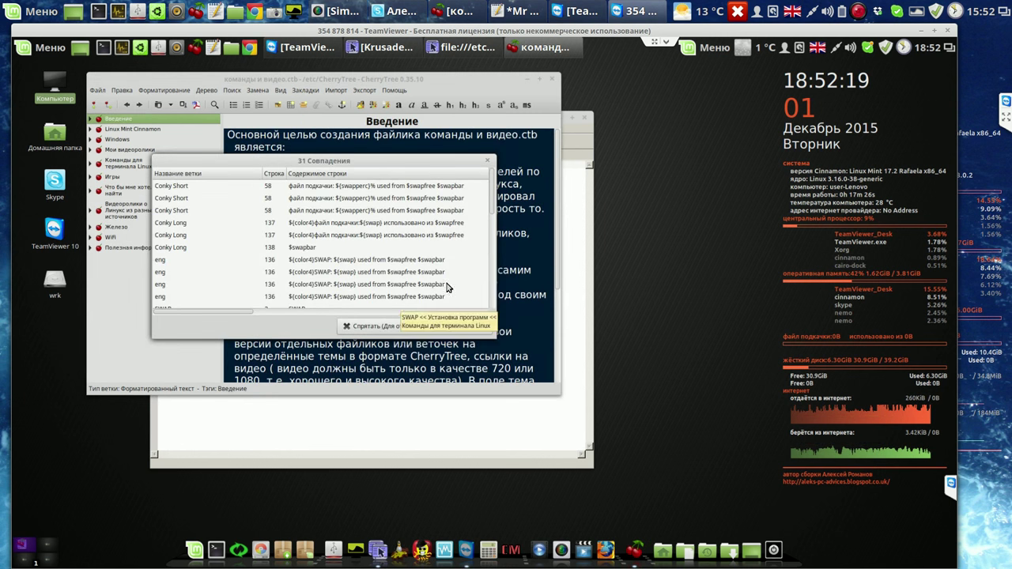
Open the note "How to enable linux swap partition?" from the search matches and hide the match list
left_click(491, 285)
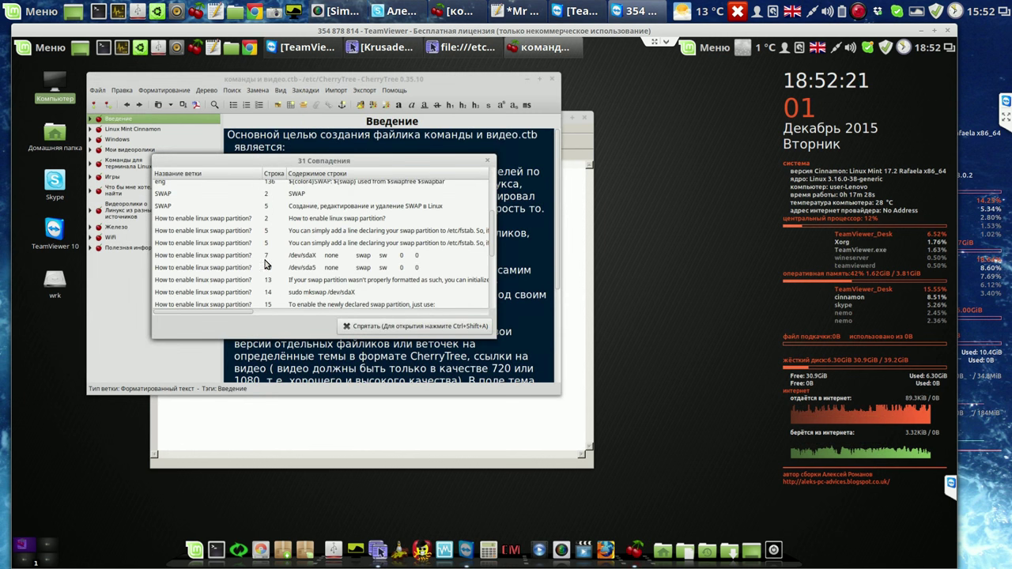
left_click(237, 245)
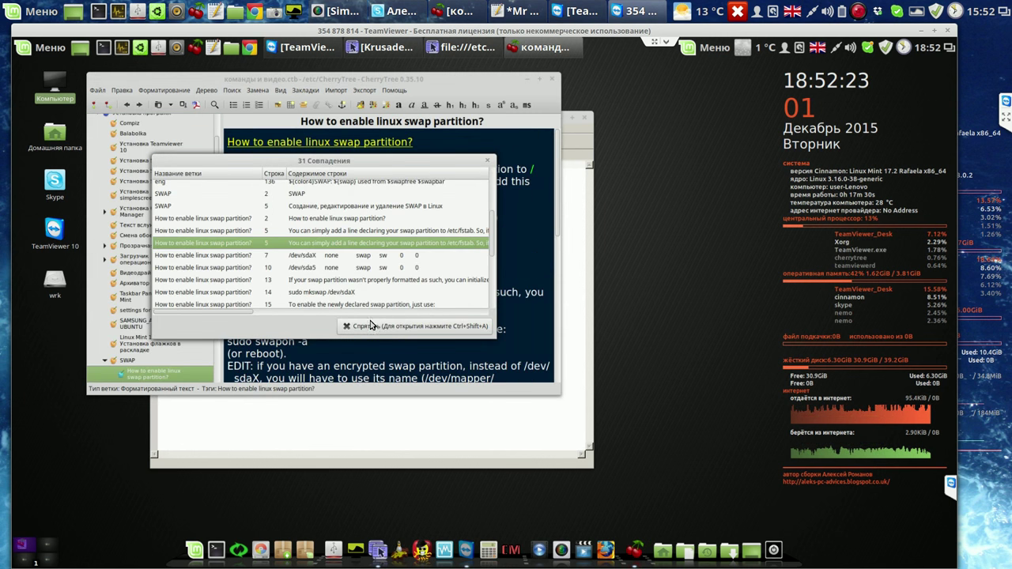
left_click(369, 326)
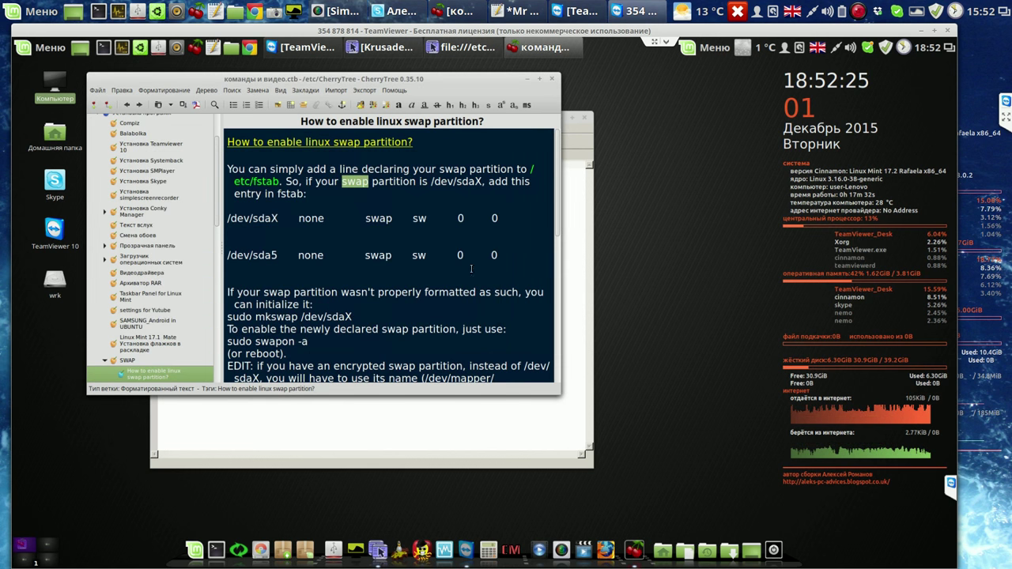
Copy the "/dev/sda5 none swap sw 0 0" line from the note and paste it below the UUID line in fstab
left_click_drag(498, 254, 220, 258)
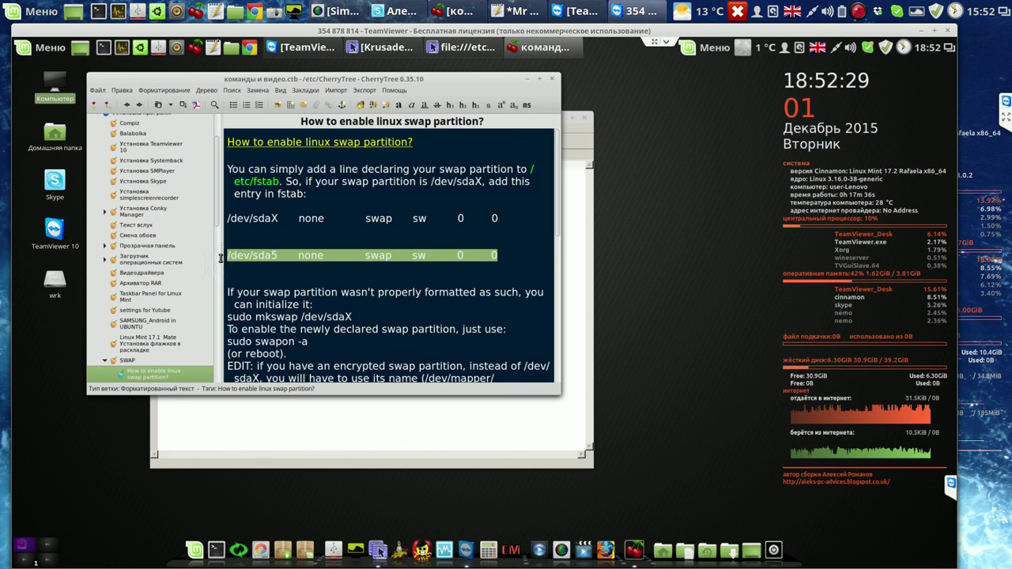
right_click(255, 258)
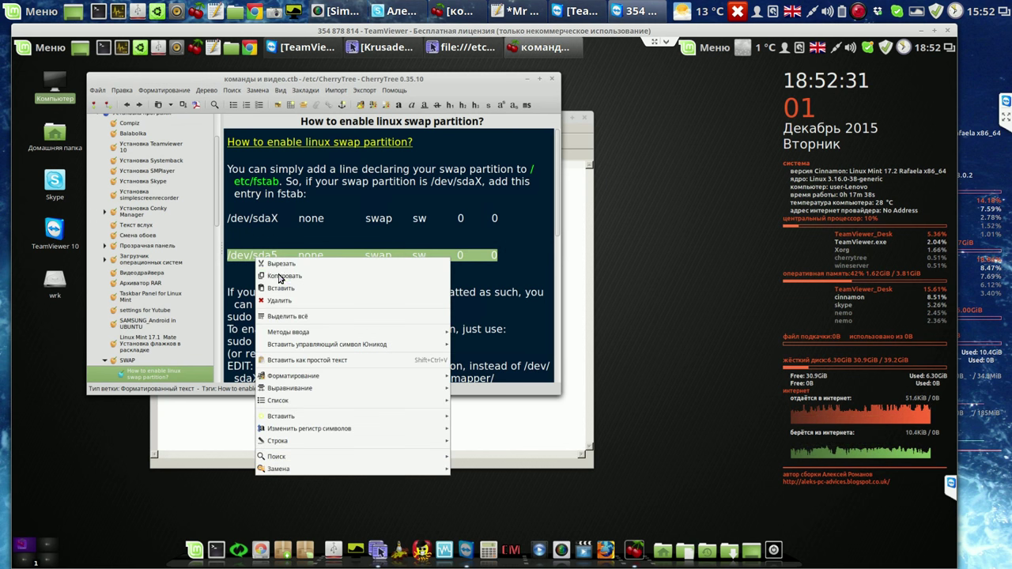
left_click(280, 275)
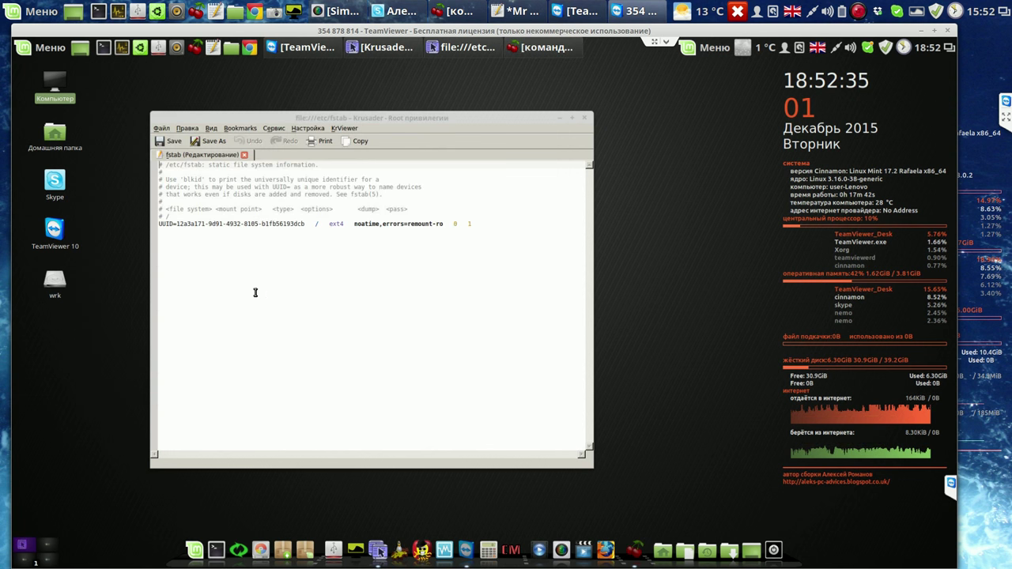
right_click(169, 236)
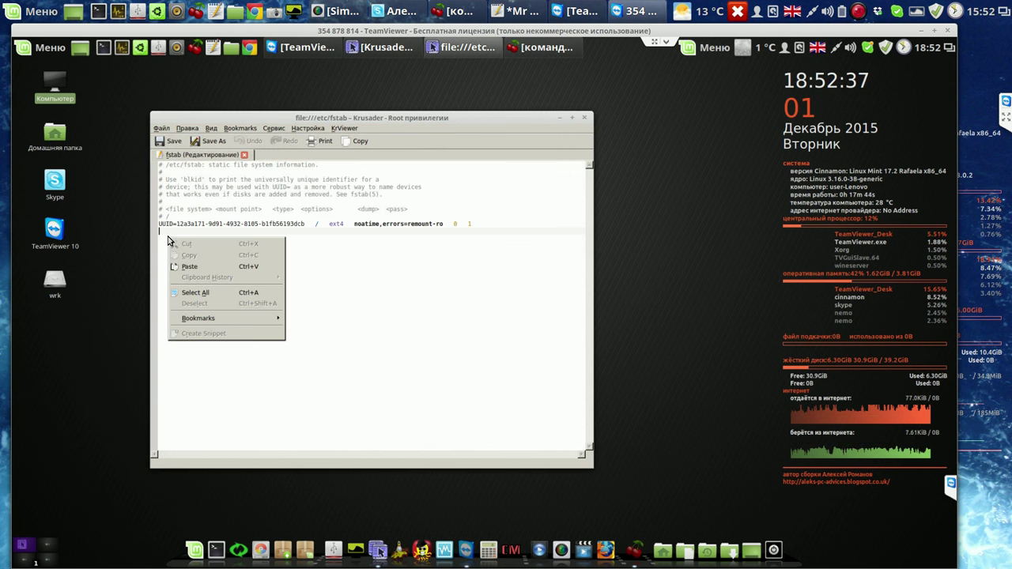
left_click(196, 266)
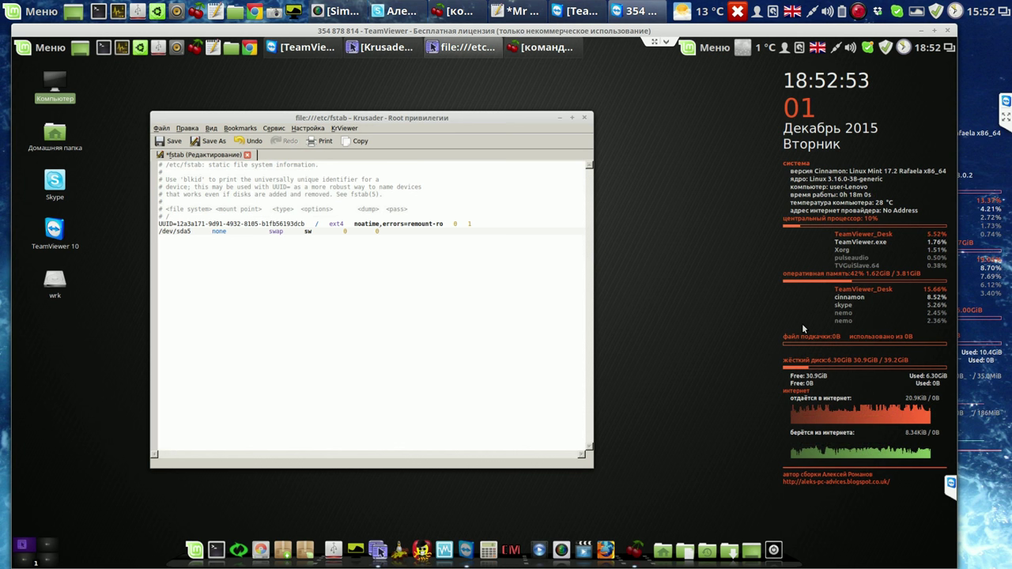
Save the fstab file, close its editor and minimize the root Krusader window
left_click(173, 141)
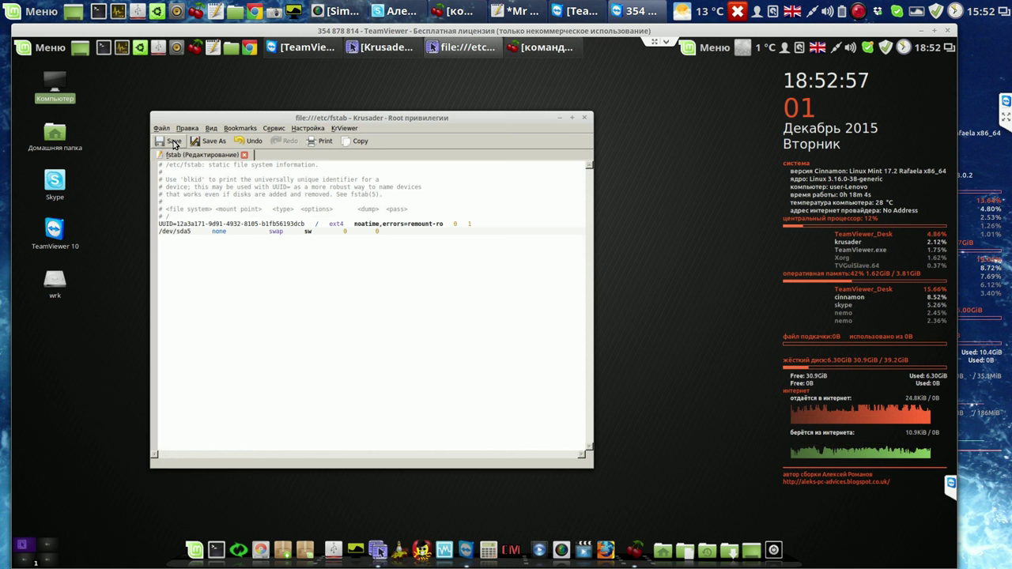
left_click(585, 121)
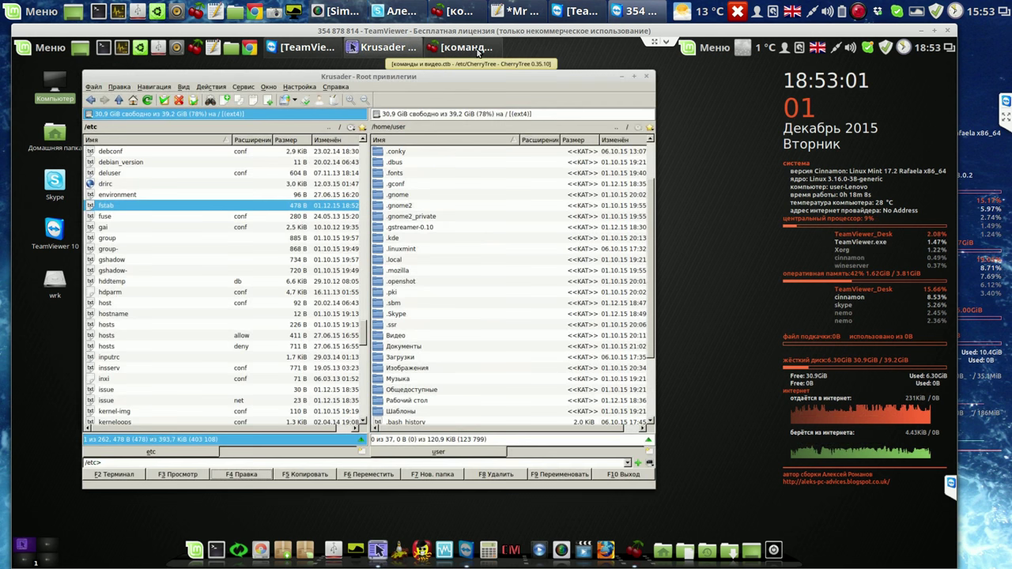
left_click(634, 77)
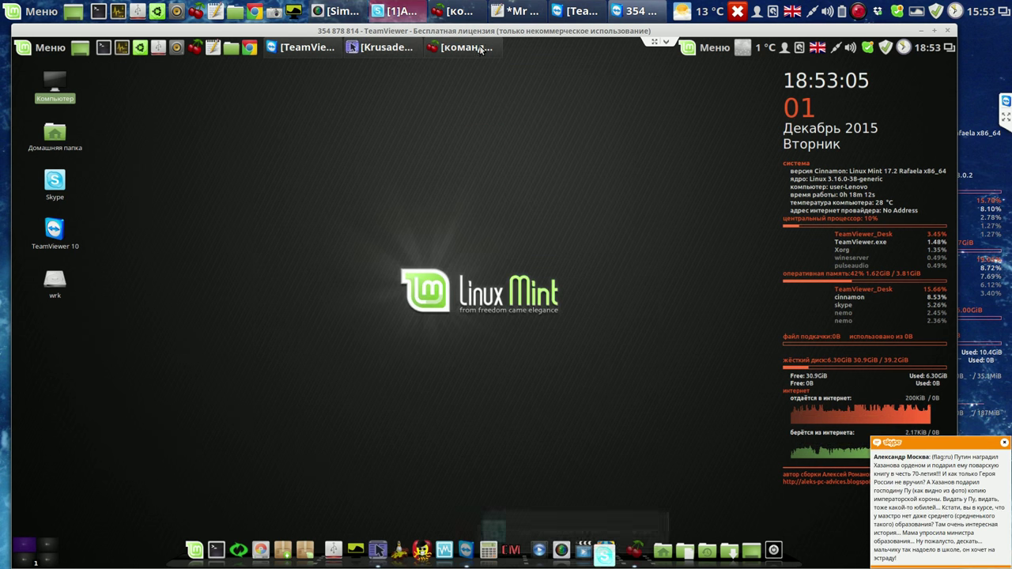
Copy the command "sudo swapon -a" from the CherryTree swap note, minimize CherryTree and open a terminal on the remote desktop
left_click(479, 49)
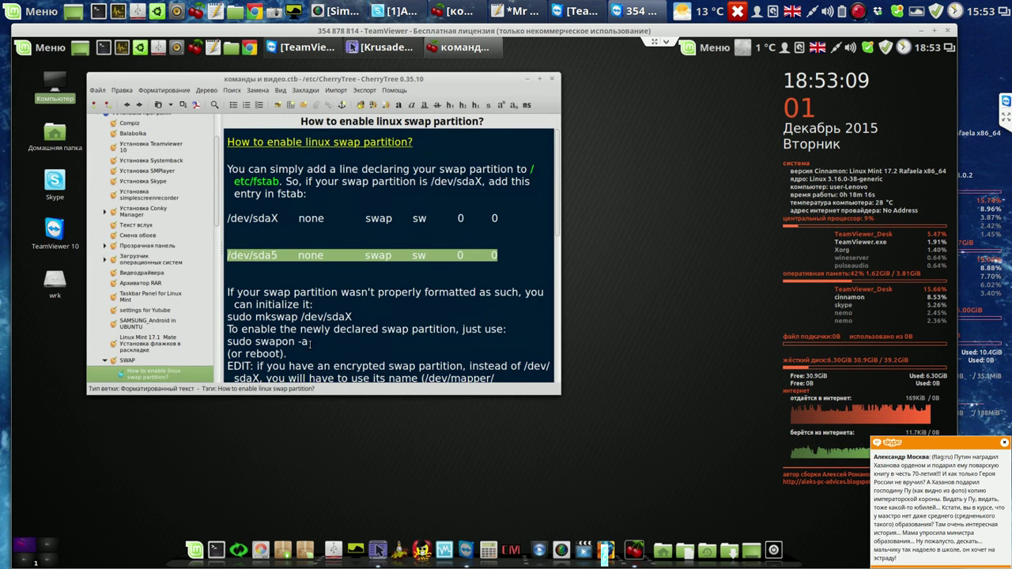
left_click_drag(307, 341, 228, 342)
right_click(240, 343)
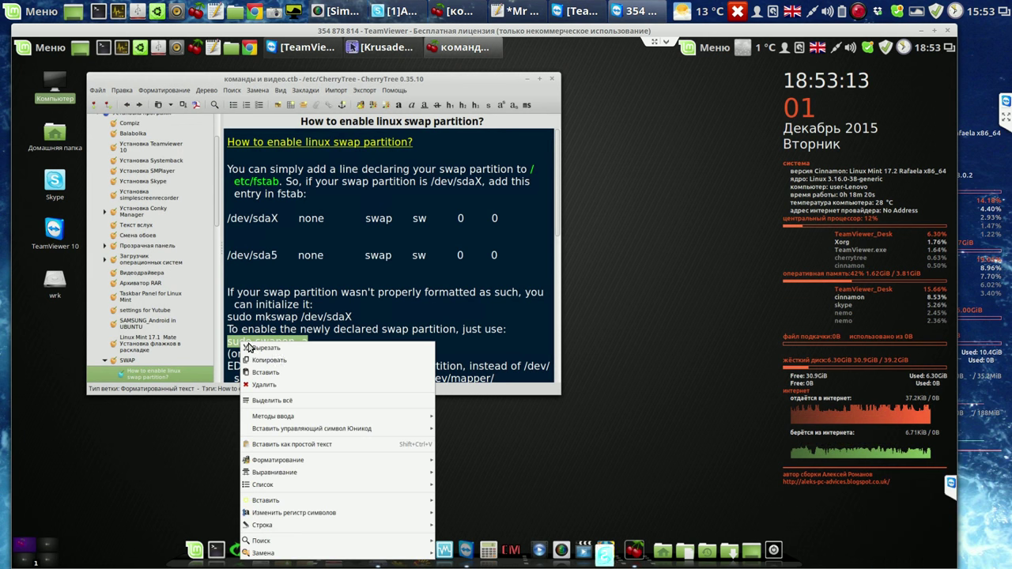
left_click(279, 358)
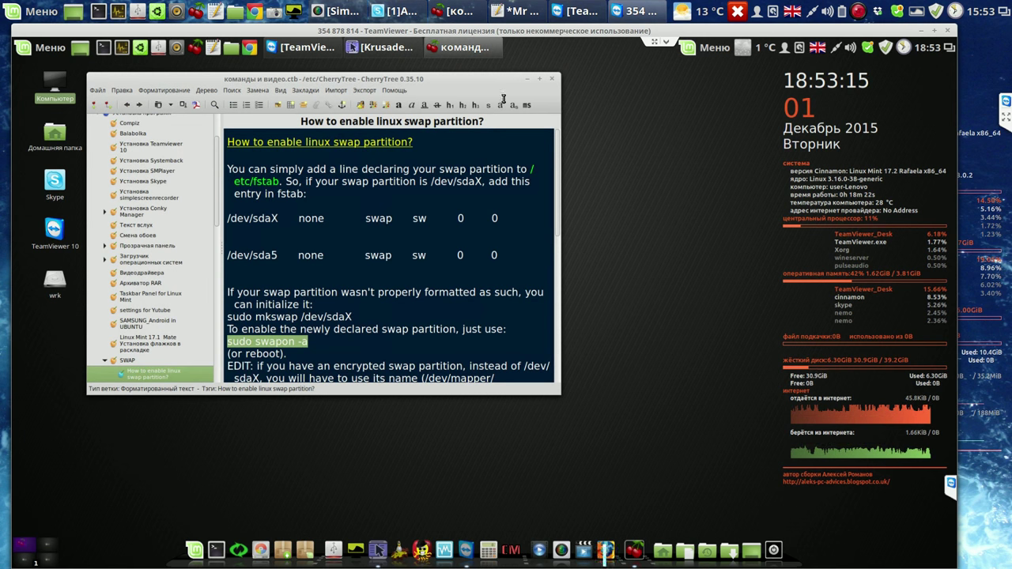
left_click(527, 83)
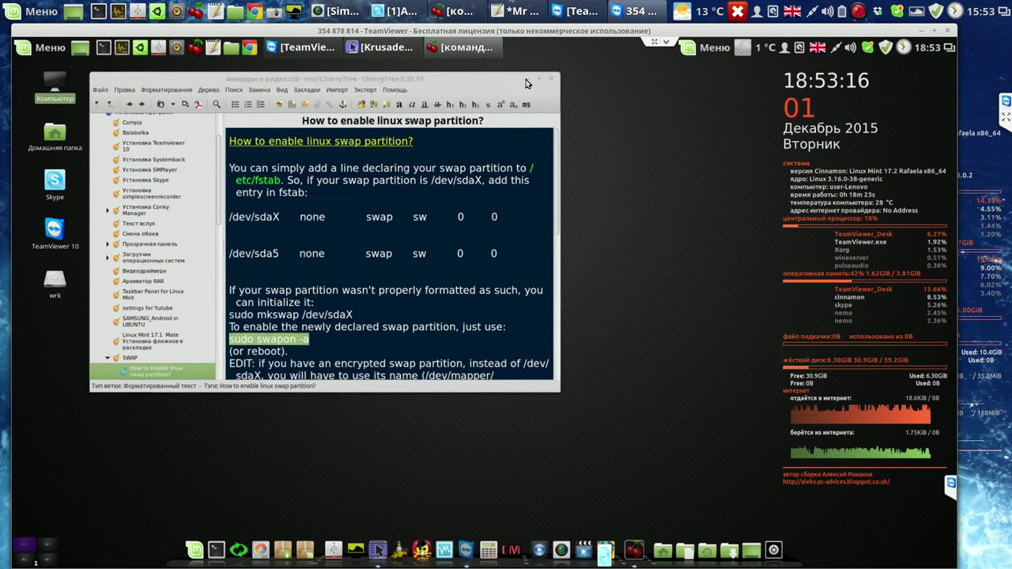
left_click(104, 47)
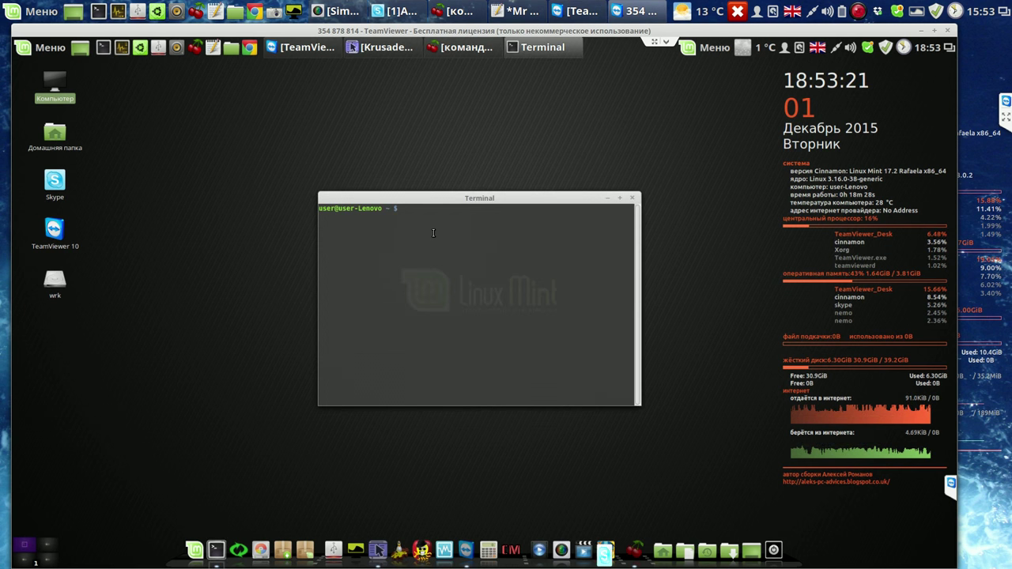
Paste and run "sudo swapon -a" in the terminal, enter the sudo password, and close the terminal
right_click(435, 235)
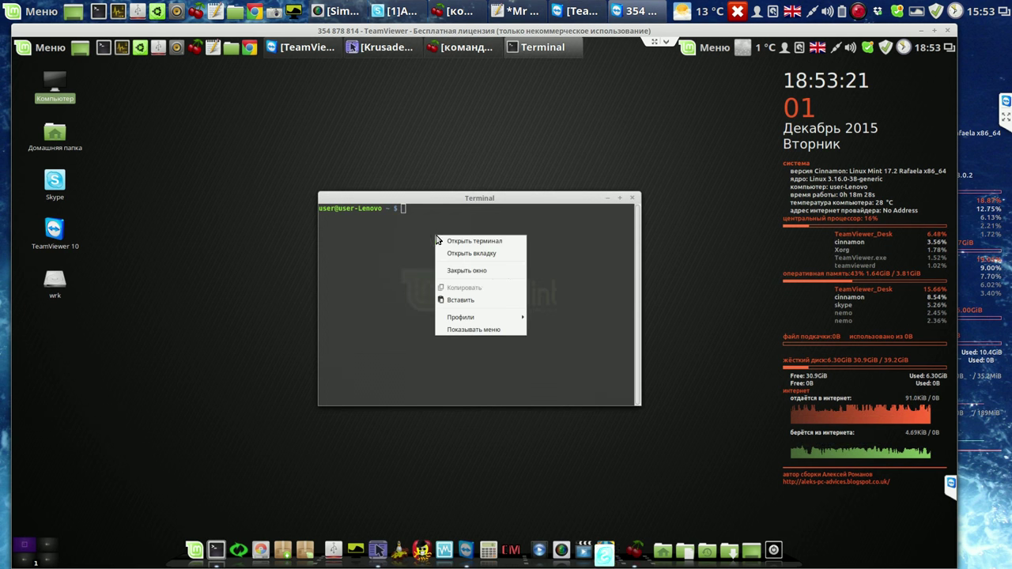
left_click(455, 301)
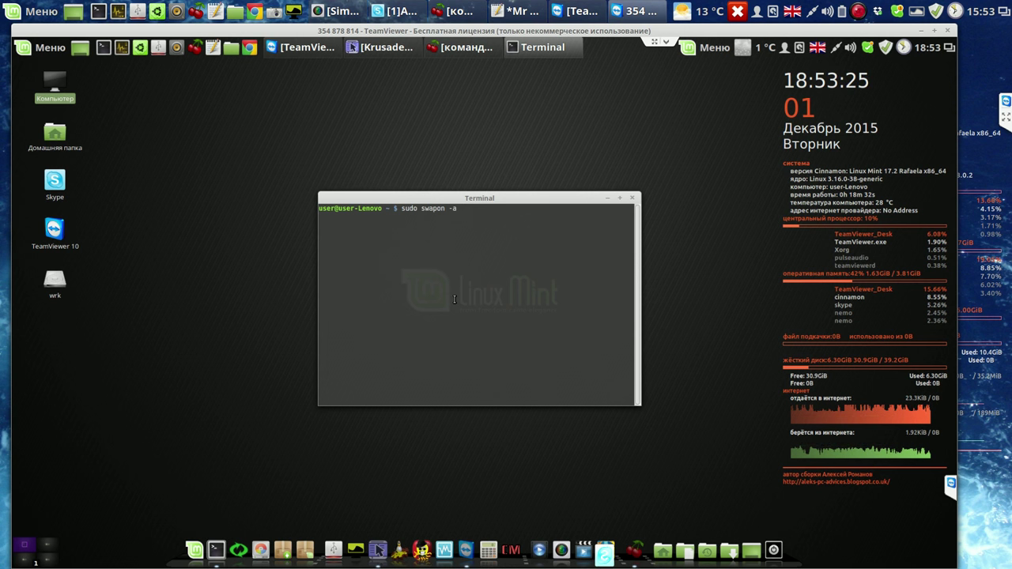
key("Return")
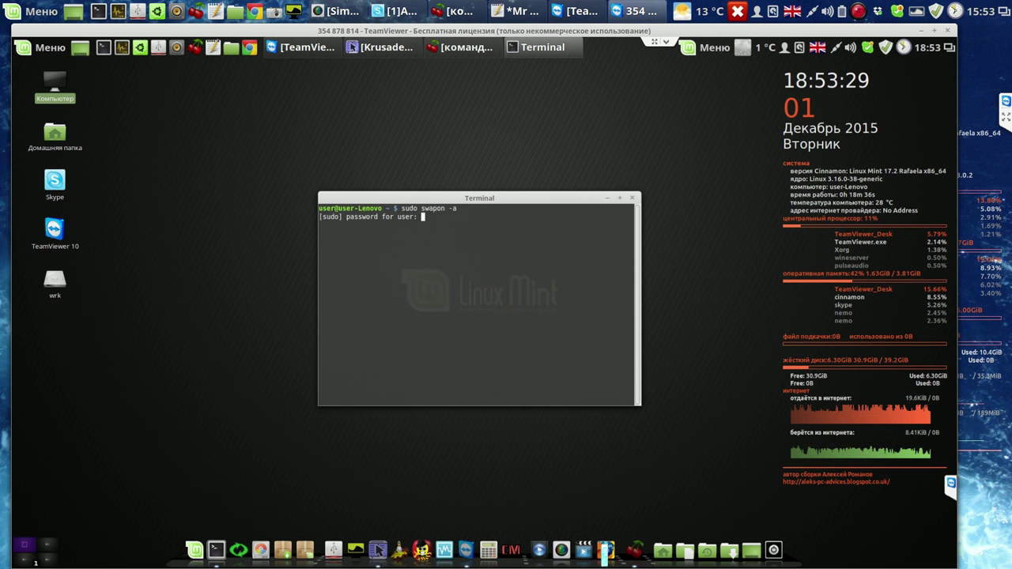
key("Return")
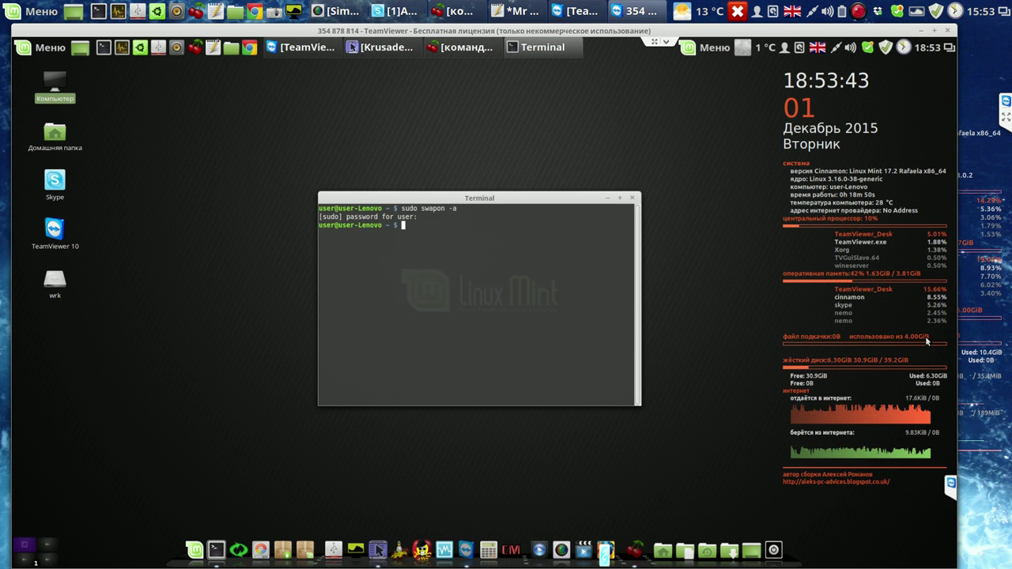
left_click(633, 200)
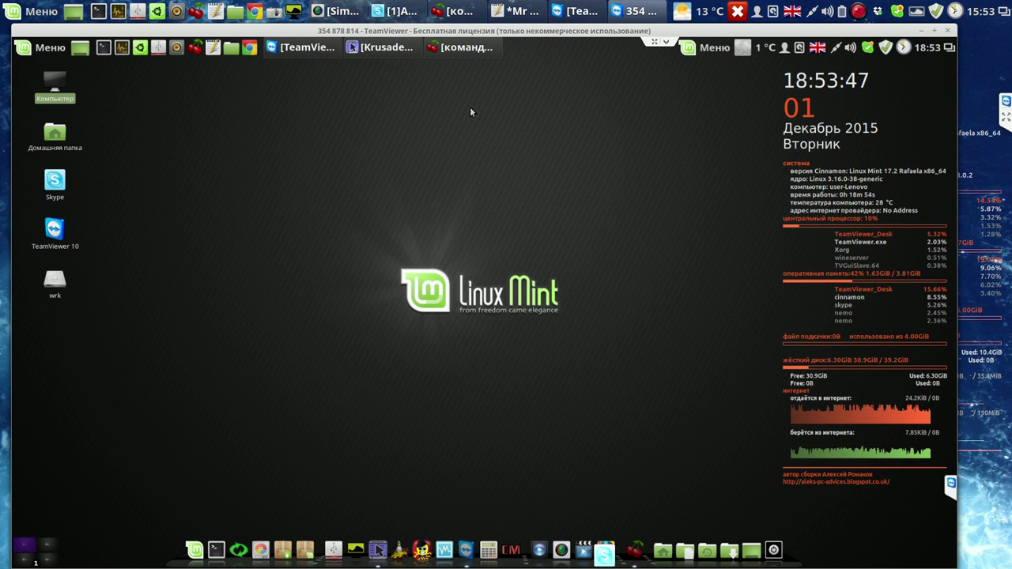
Bring back the CherryTree notebook and start saving it as a new file with the unprotected SQLite (.ctb) storage type
left_click(474, 49)
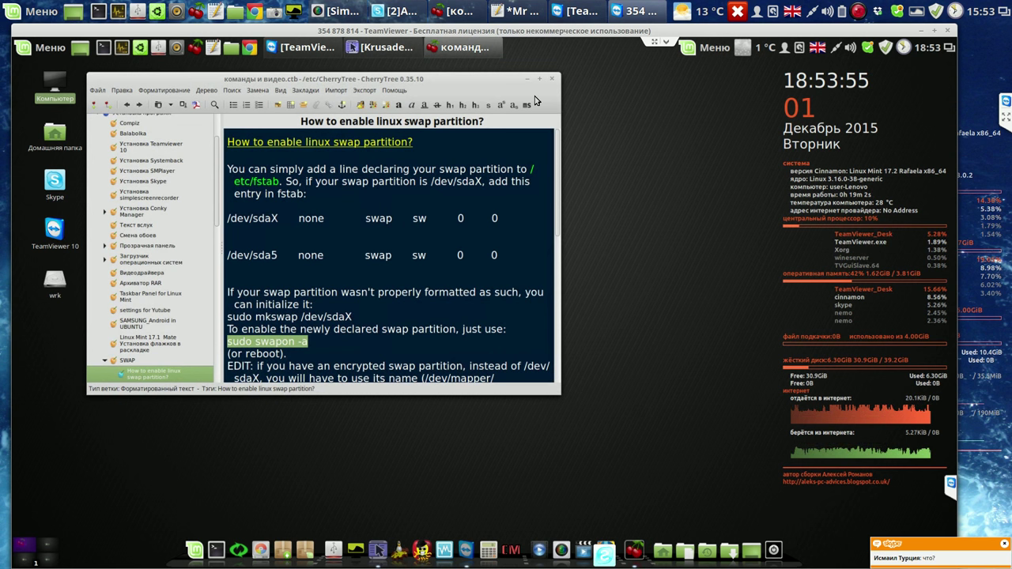
left_click_drag(219, 207, 230, 129)
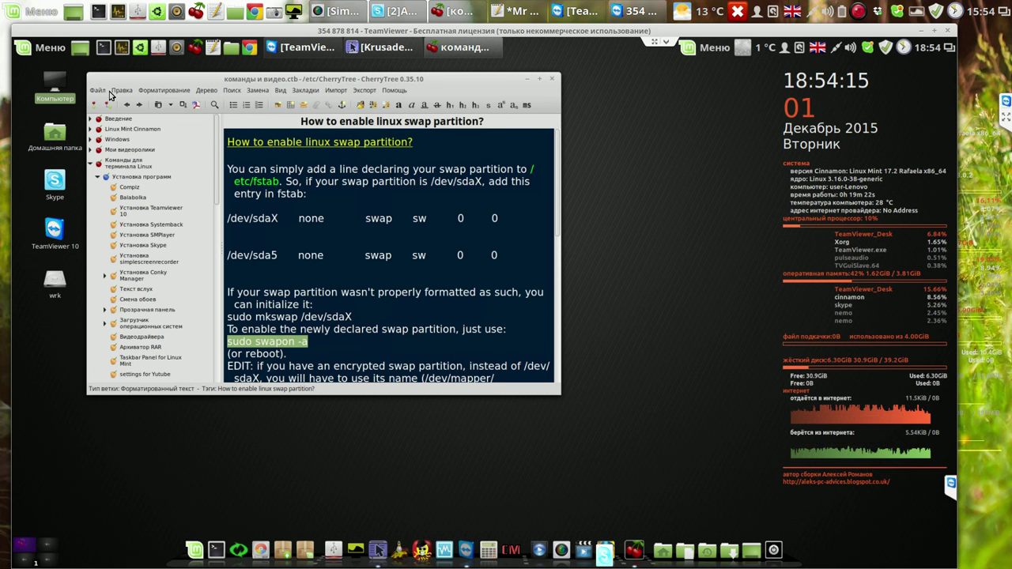
left_click(99, 91)
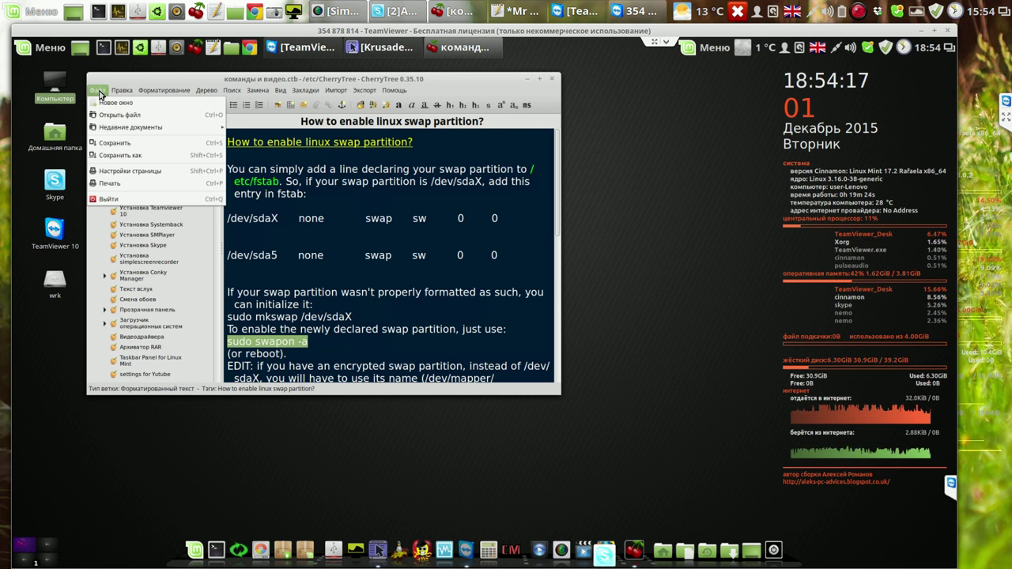
mouse_move(120, 129)
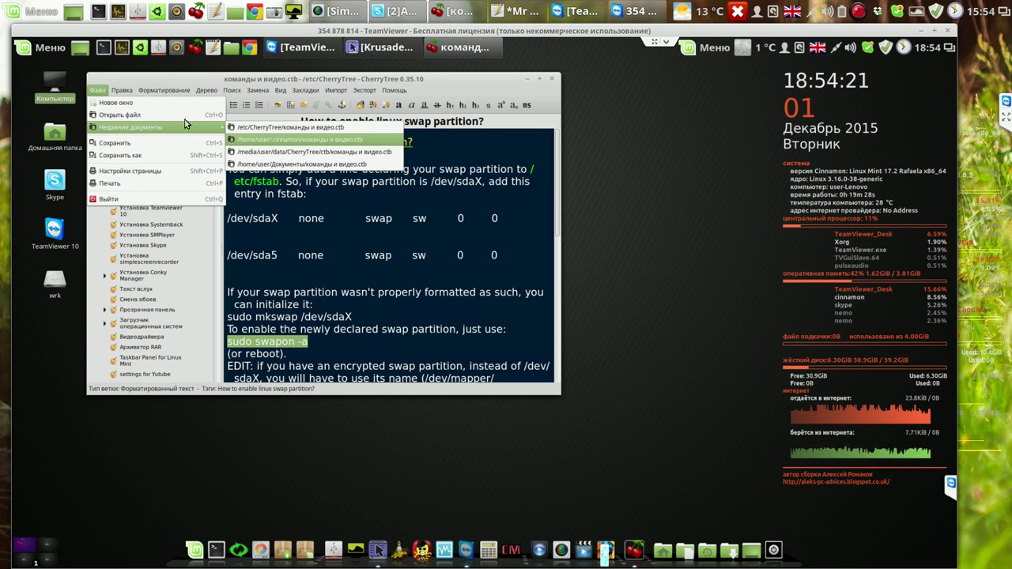
left_click(132, 156)
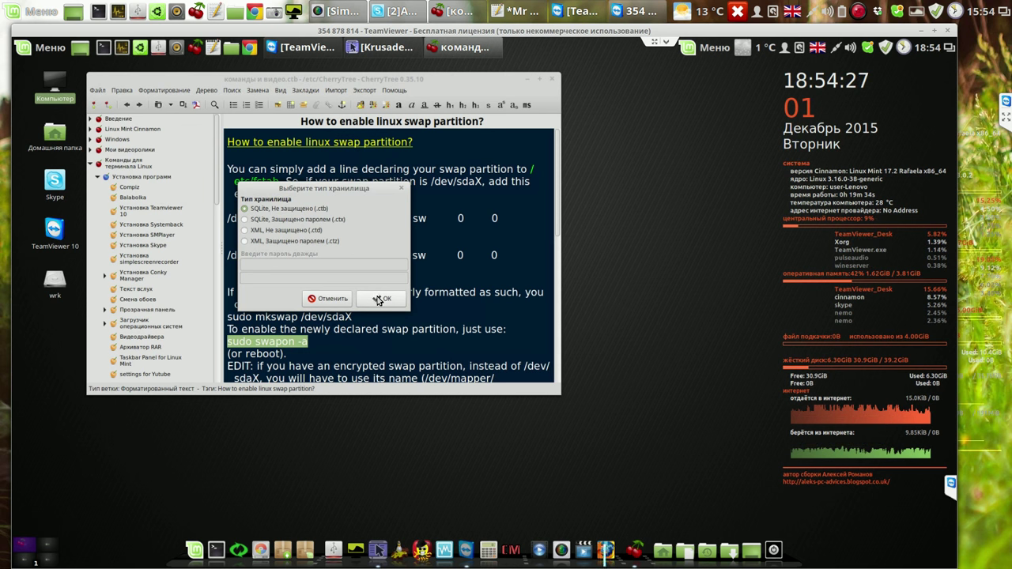
left_click(378, 299)
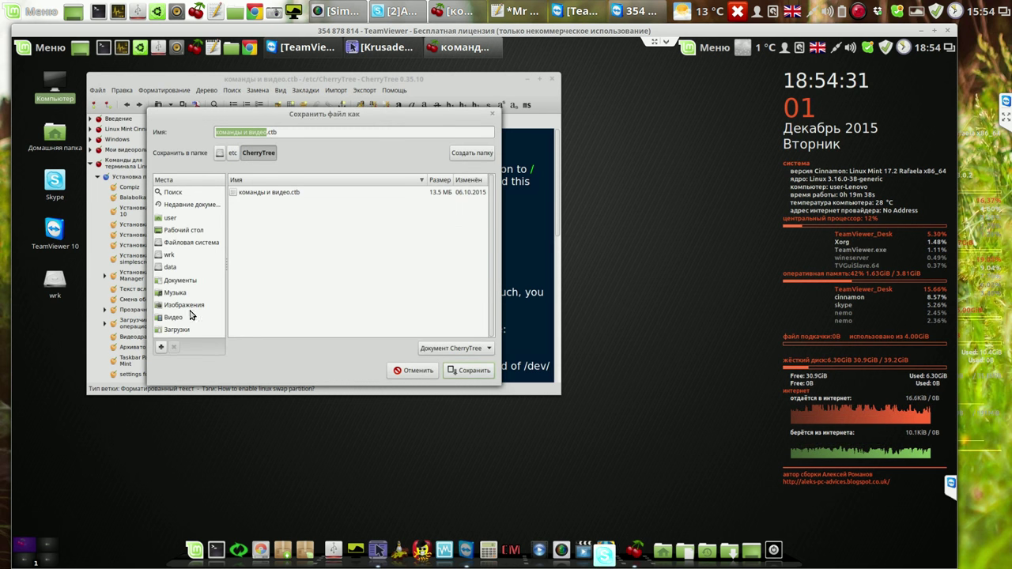
Save команды и видео.ctb in a new Cherrytree folder under Документы and collapse the "Команды для терминала Linux" branch
left_click(180, 281)
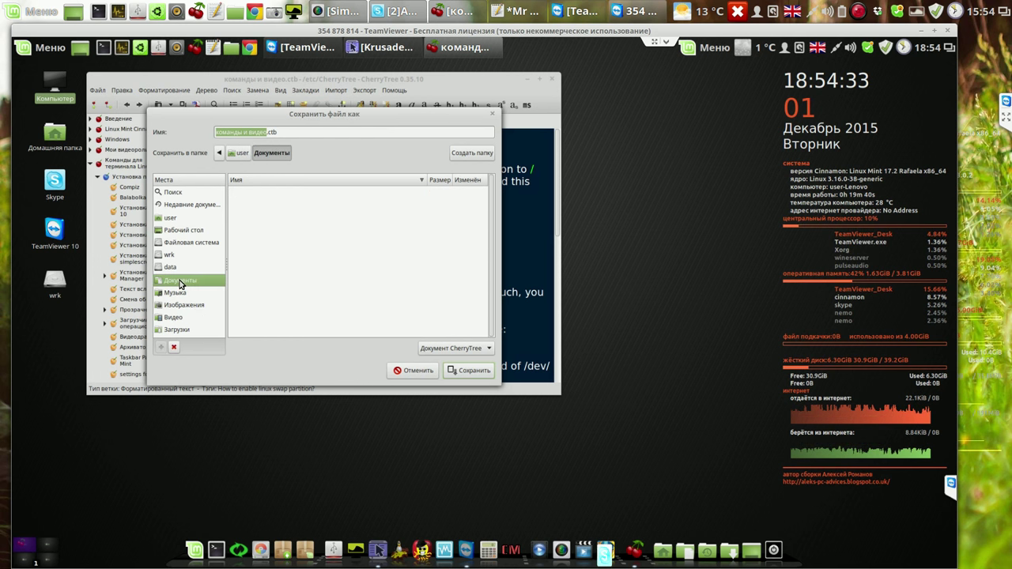
left_click(467, 153)
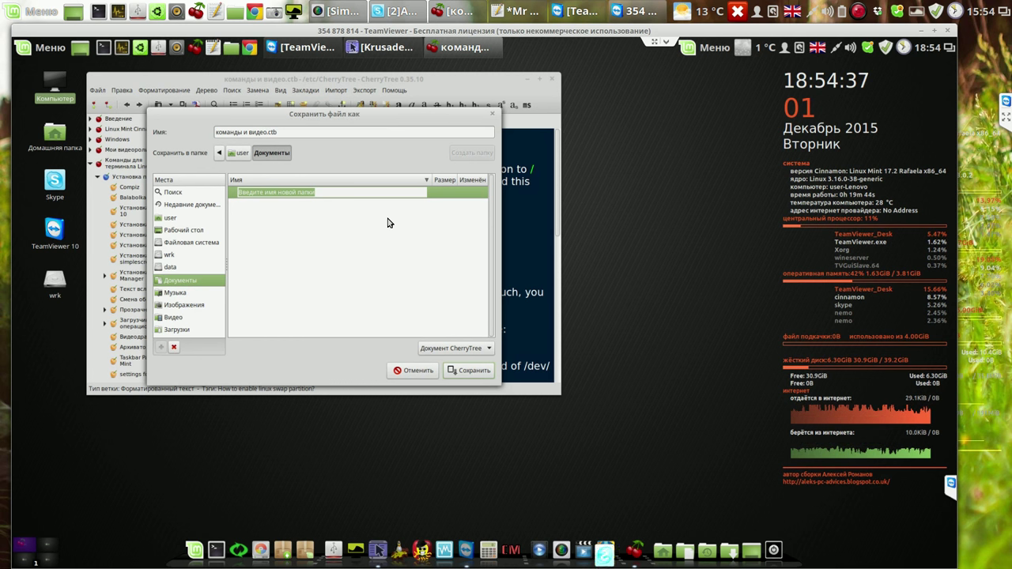
type("Cherrytree")
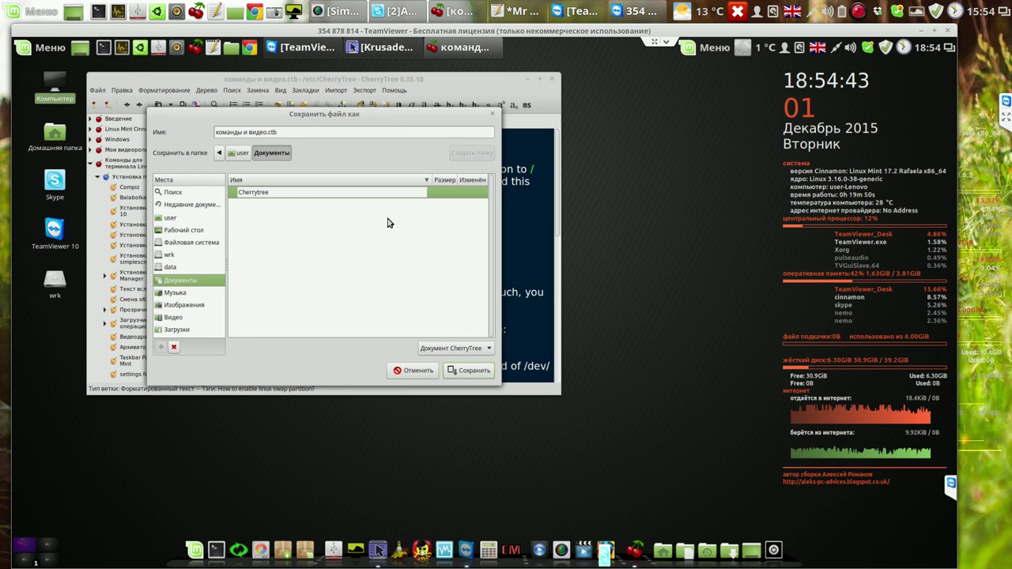
key("Return")
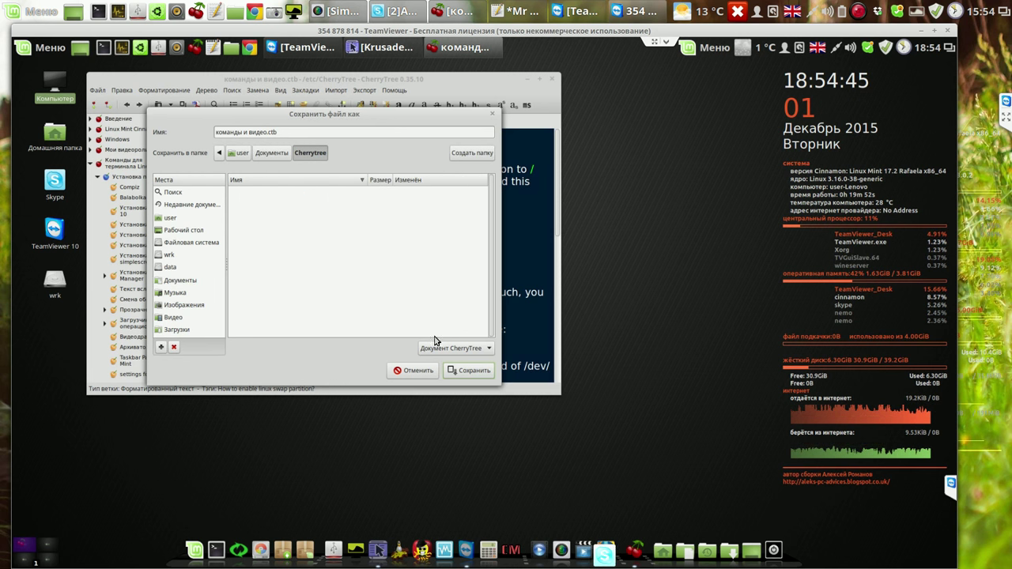
left_click(464, 373)
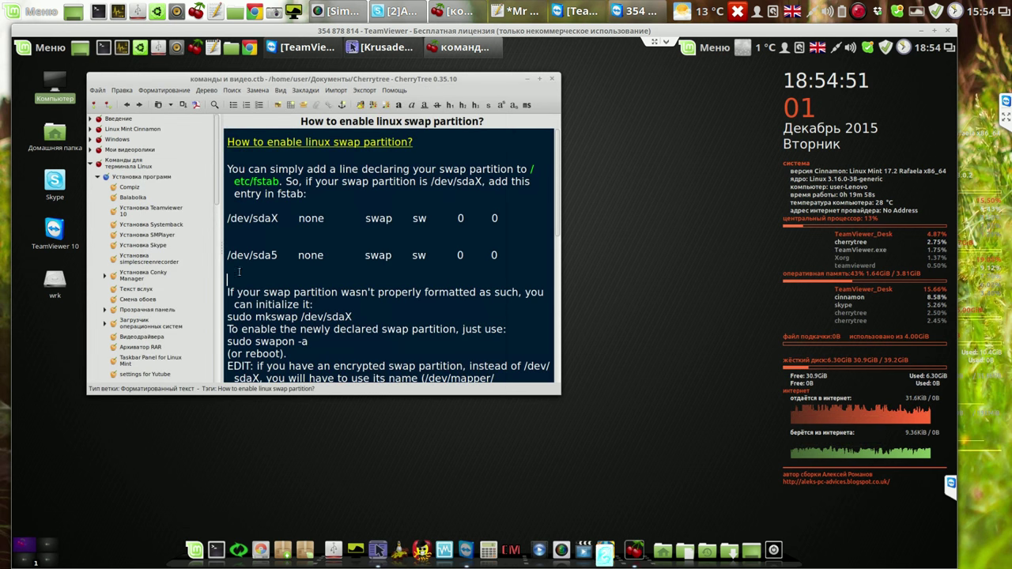
left_click(91, 165)
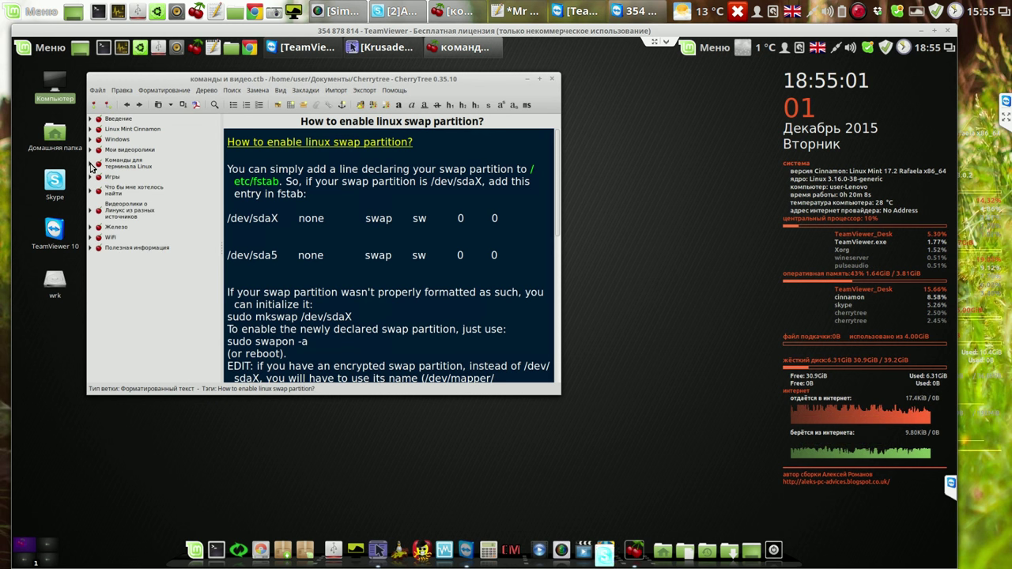
Check the contents of the /etc/CherryTree folder in the root Krusader window and close Krusader
left_click(398, 49)
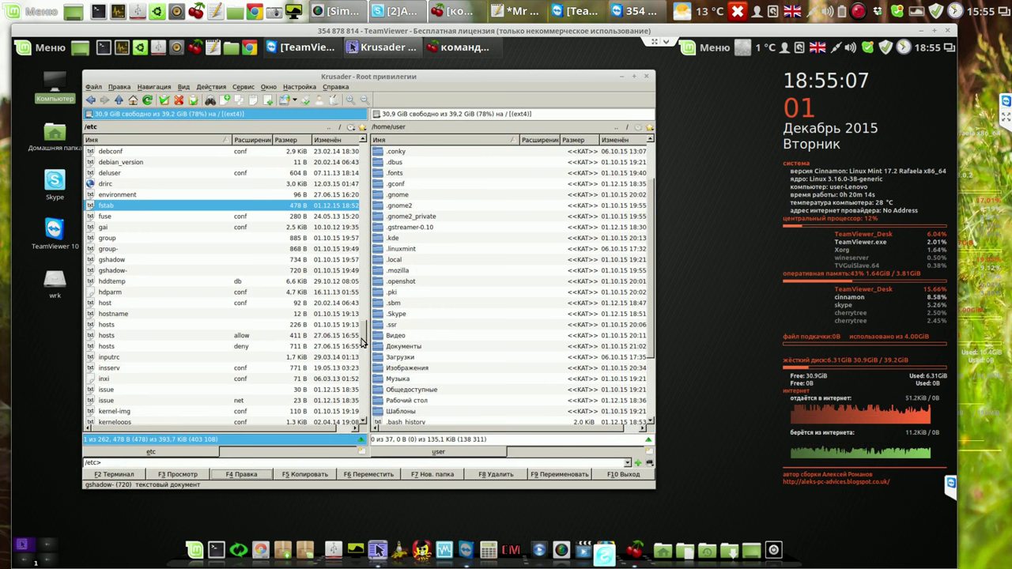
left_click_drag(365, 340, 368, 158)
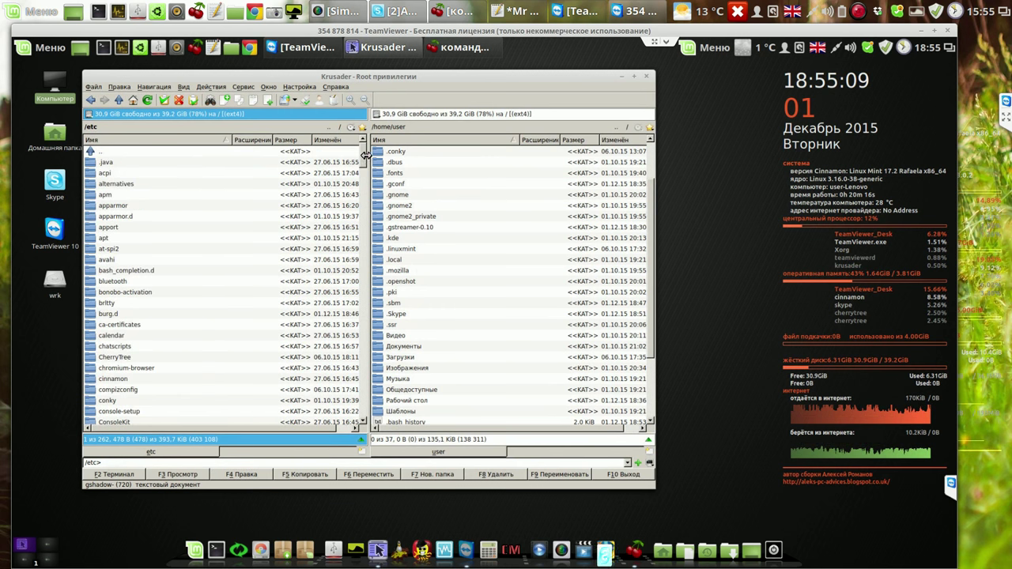
double_click(91, 360)
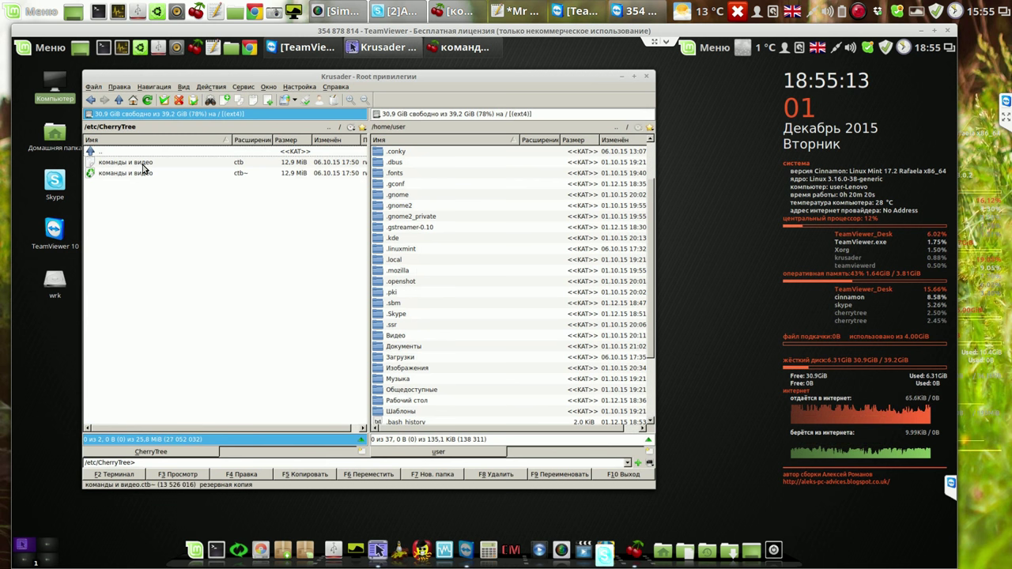
left_click(645, 79)
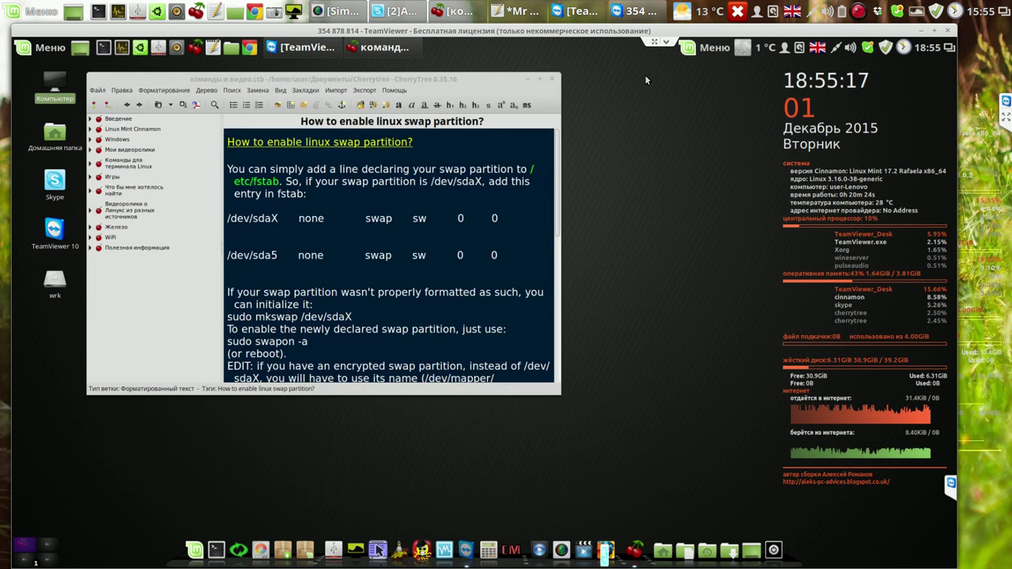
Review the "Азбука" note and the Linux Mint to Linux Manjaro notes under "Операционные системы" in "Мои видеоролики", and collapse that subbranch
left_click(91, 151)
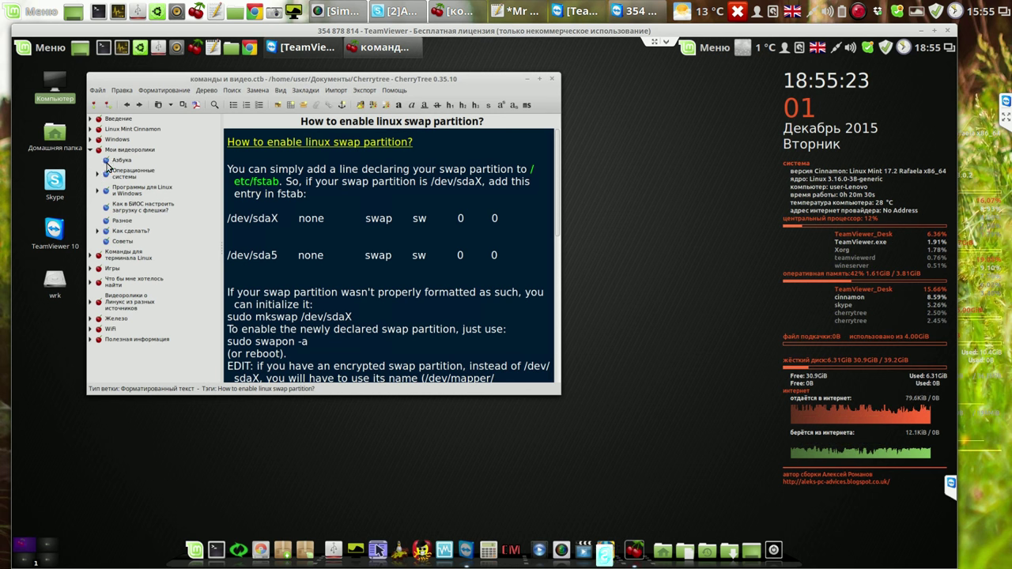
left_click(117, 162)
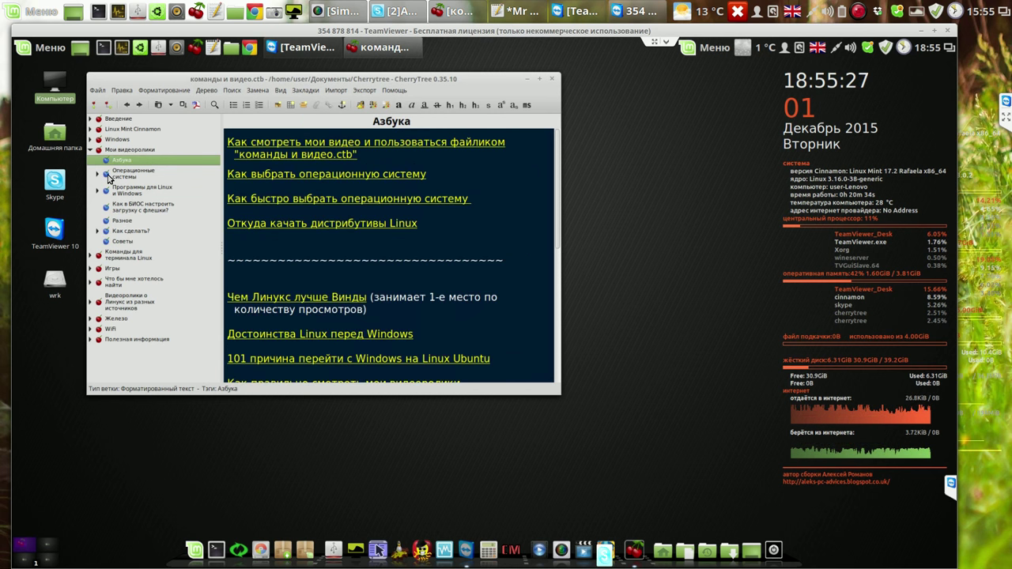
left_click(98, 174)
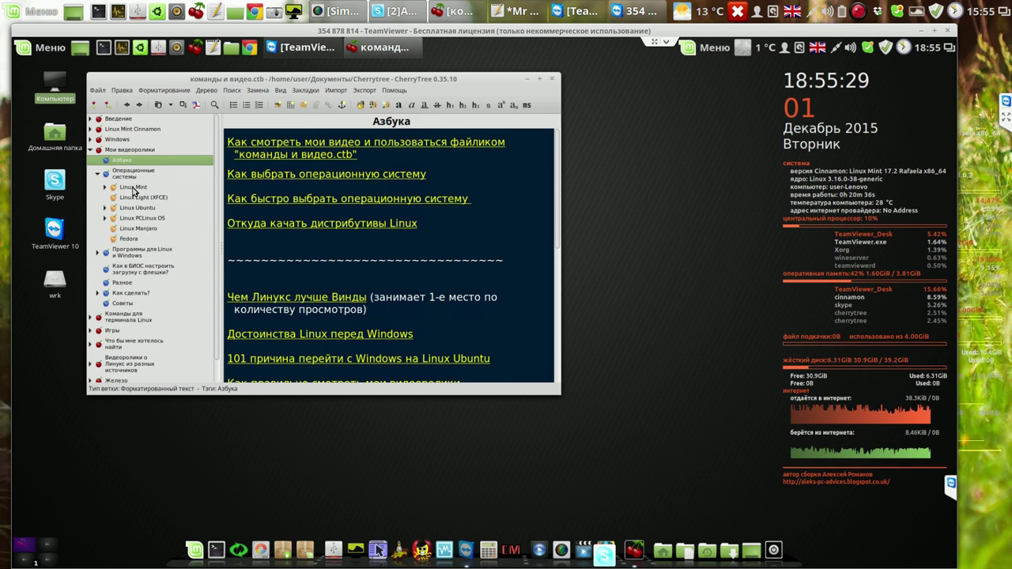
left_click(133, 188)
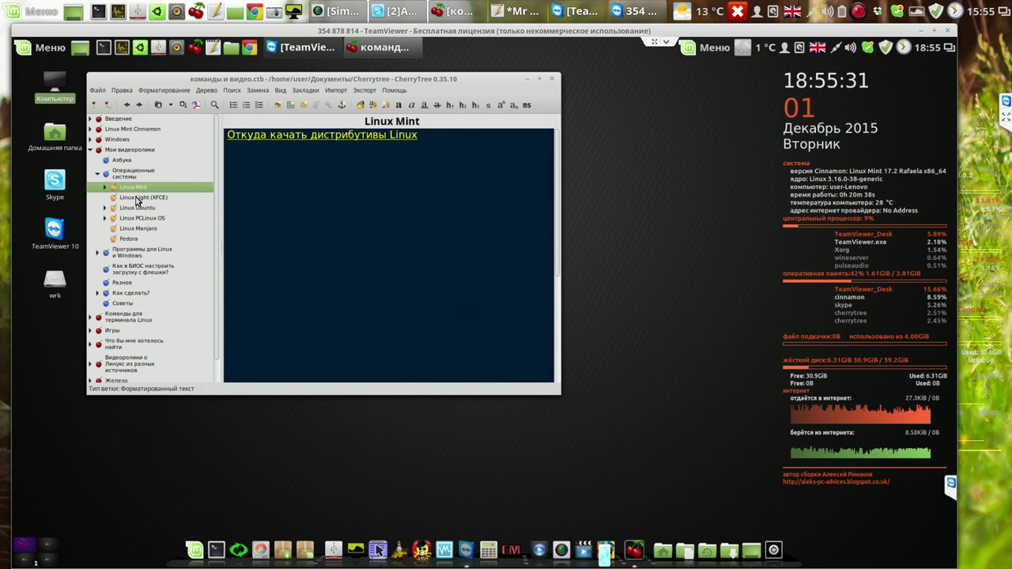
left_click(137, 200)
left_click(138, 208)
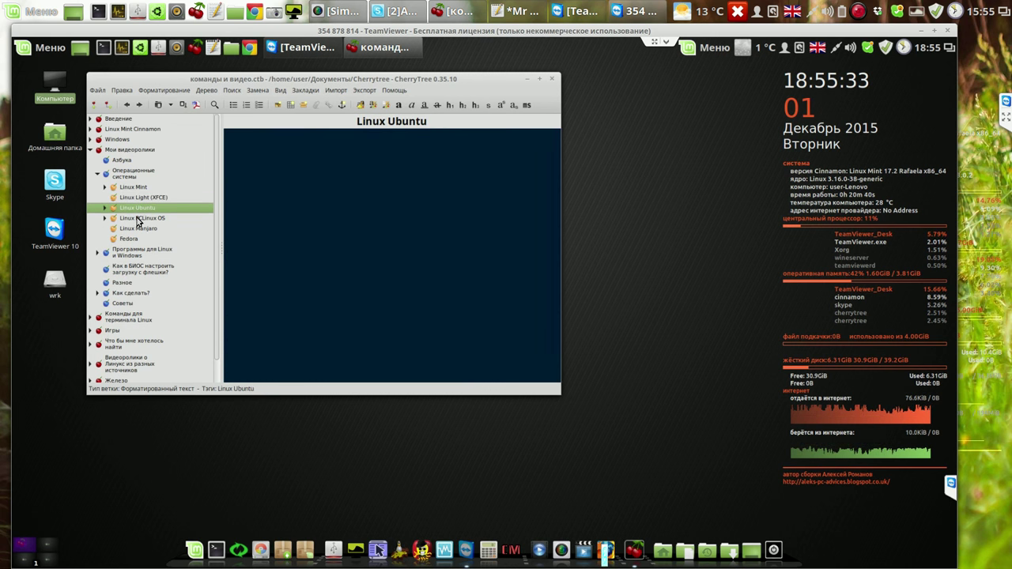
left_click(138, 218)
left_click(138, 229)
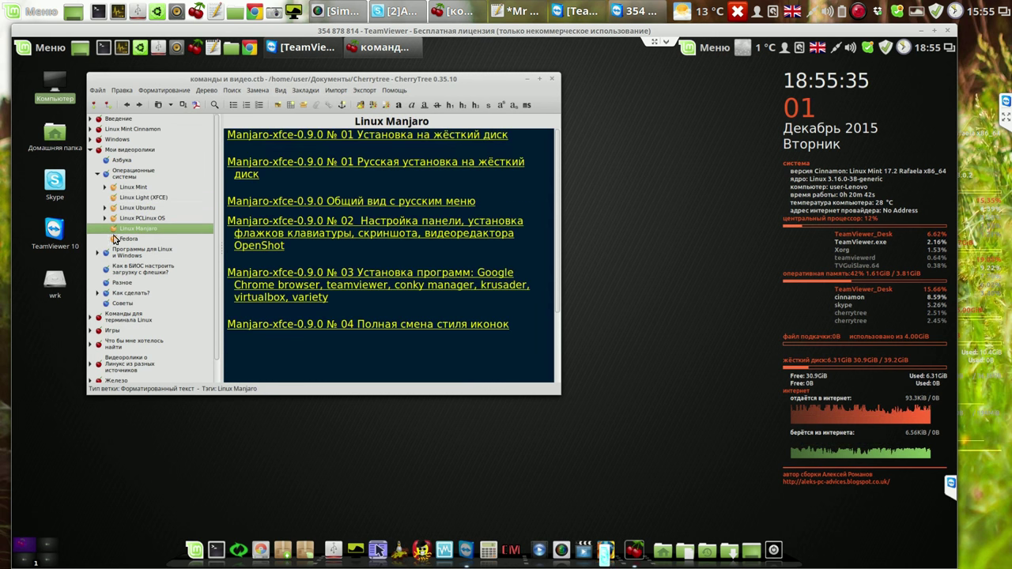
left_click(99, 176)
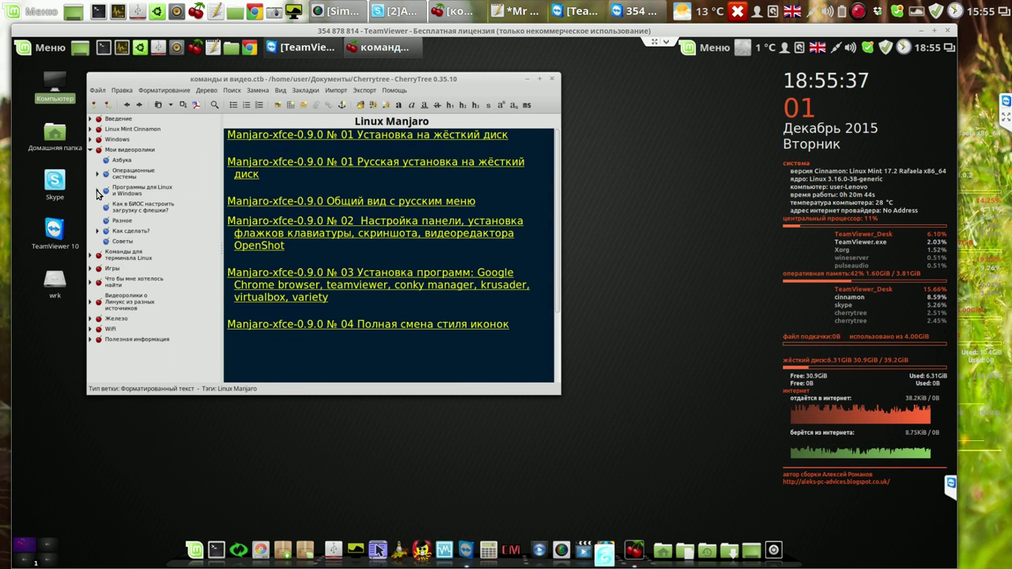
Expand "Программы для Linux и Windows" and review the notes on creating bootable flash drives, including the one for Linux
left_click(98, 192)
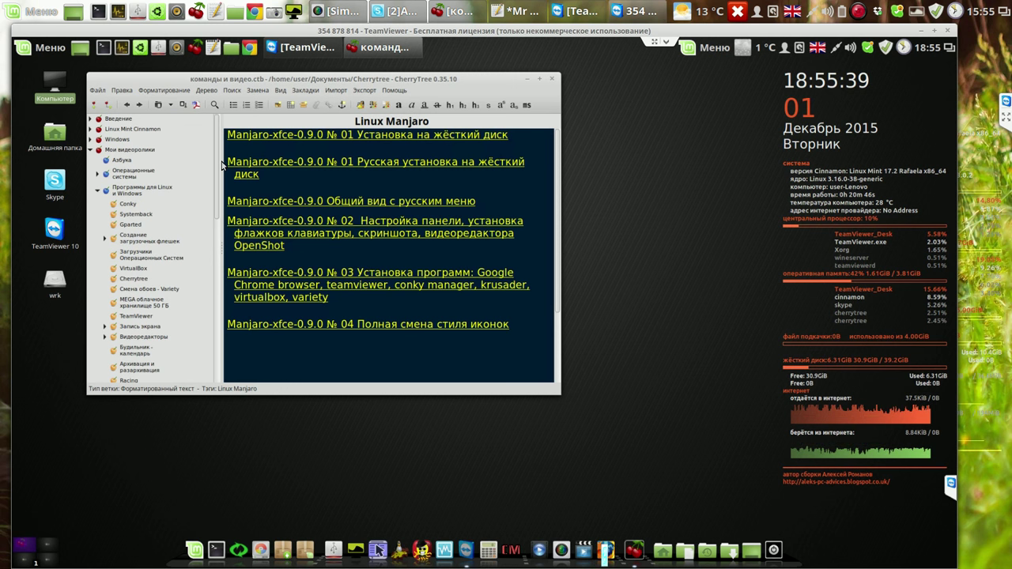
scroll(212, 187, "down", 3)
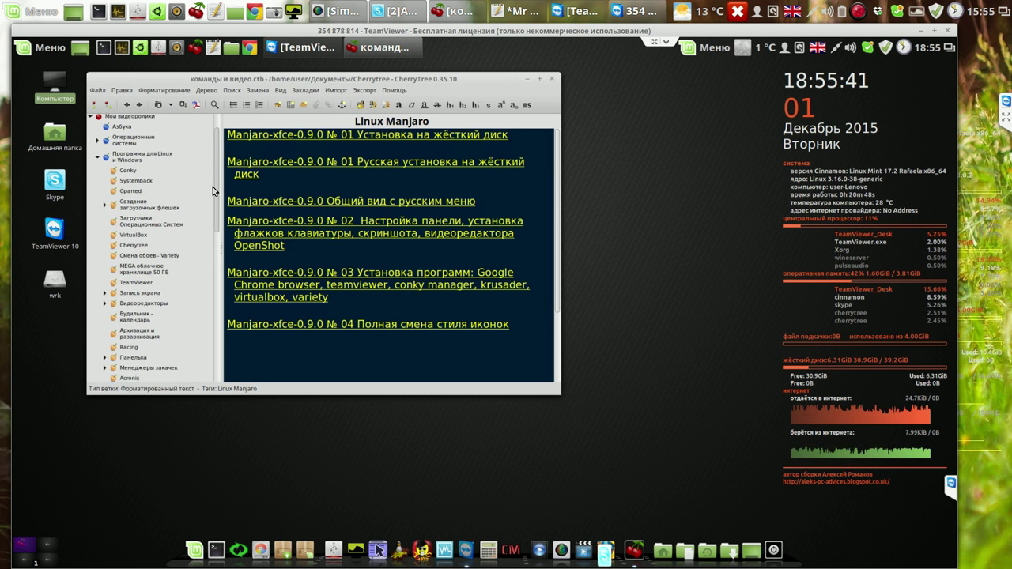
left_click(145, 180)
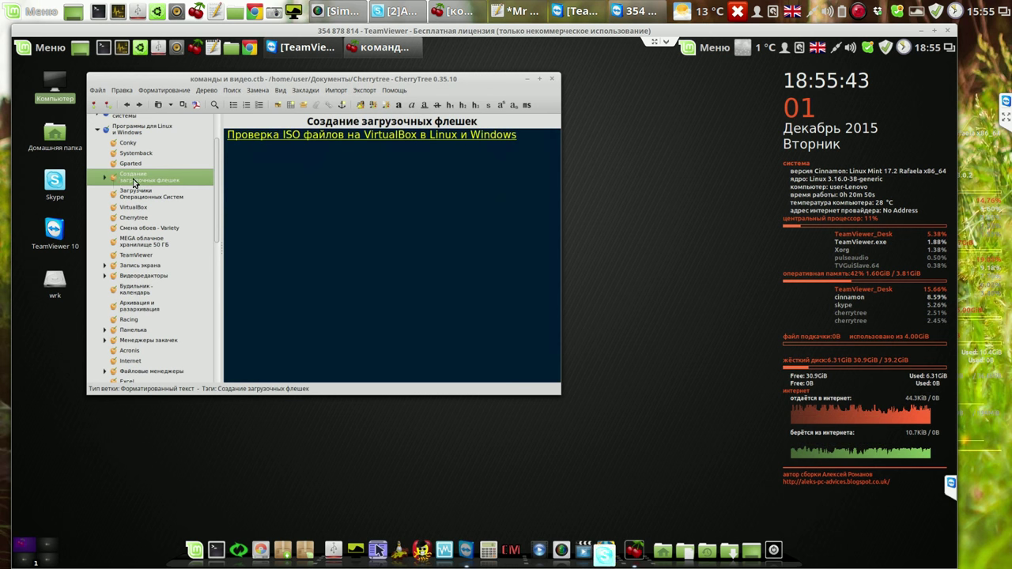
left_click(105, 179)
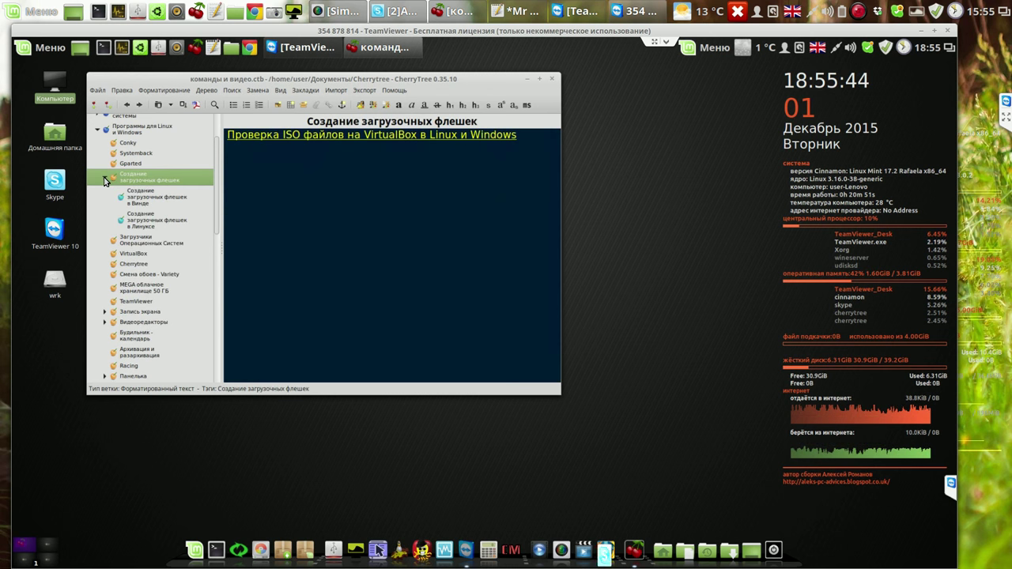
left_click(146, 218)
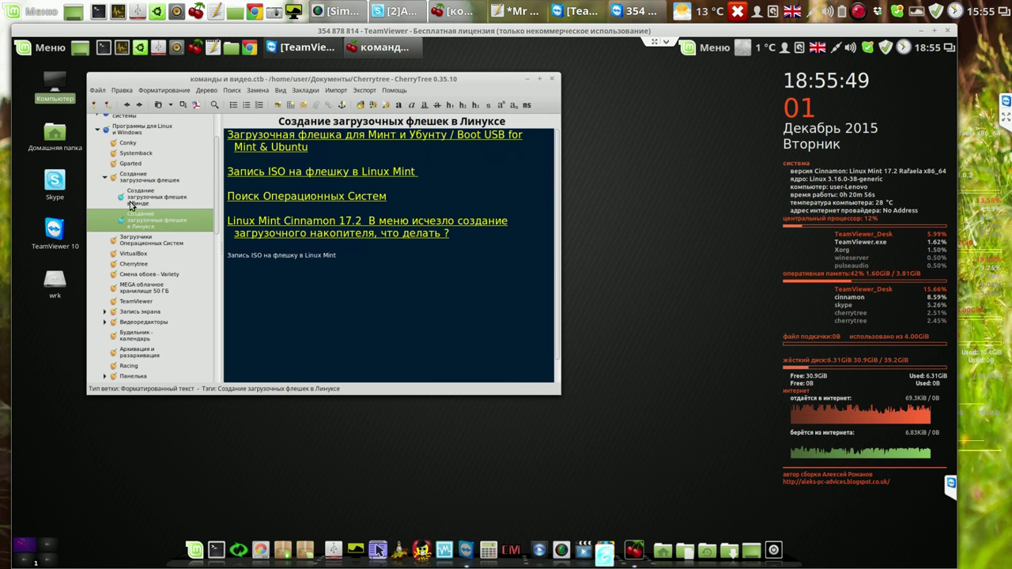
Review the "Загрузчики Операционных Систем", VirtualBox, Cherrytree and "Смена обоев - Variety" notes, and close the notebook
left_click(144, 244)
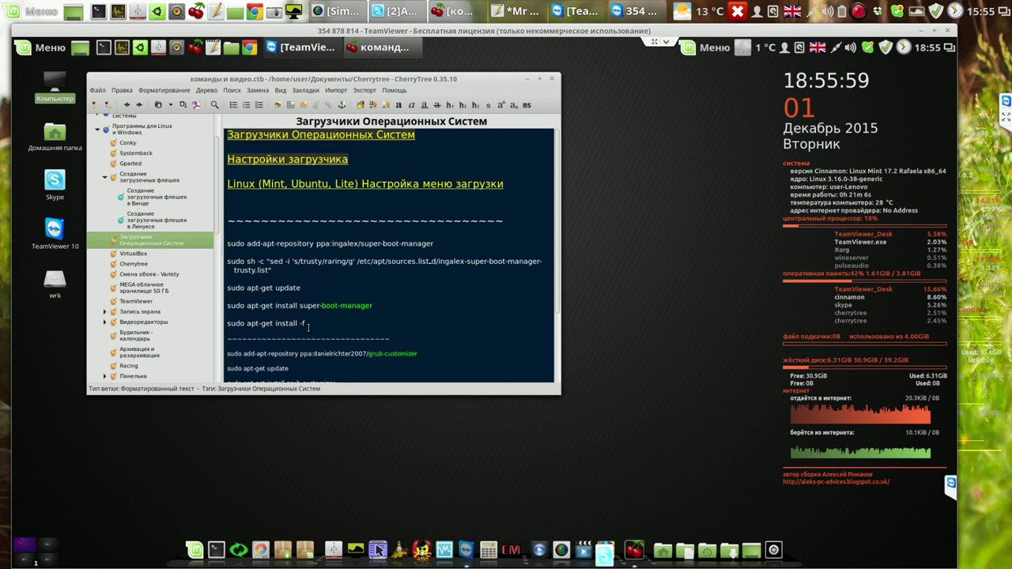
left_click(132, 255)
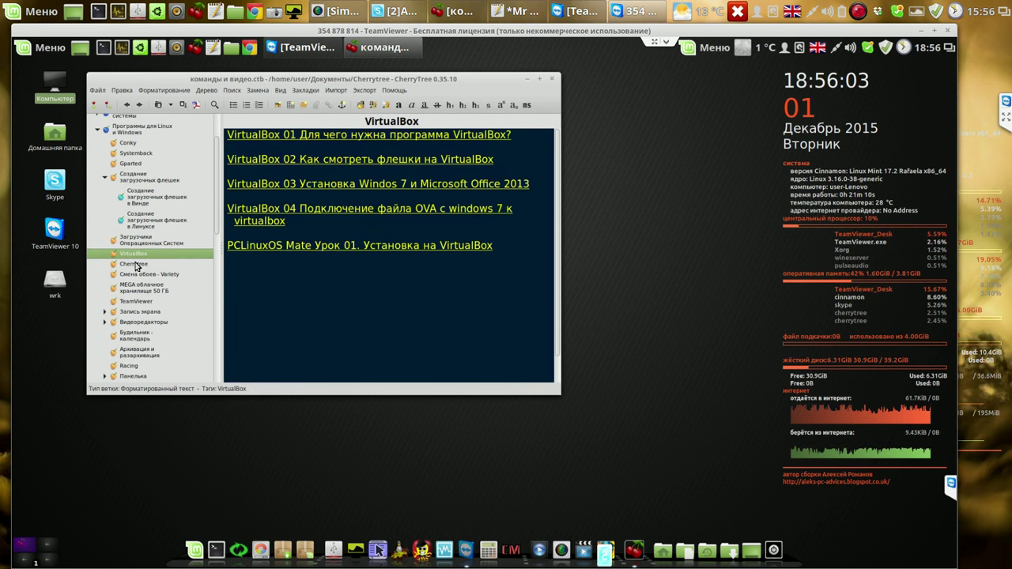
left_click(135, 264)
left_click(136, 276)
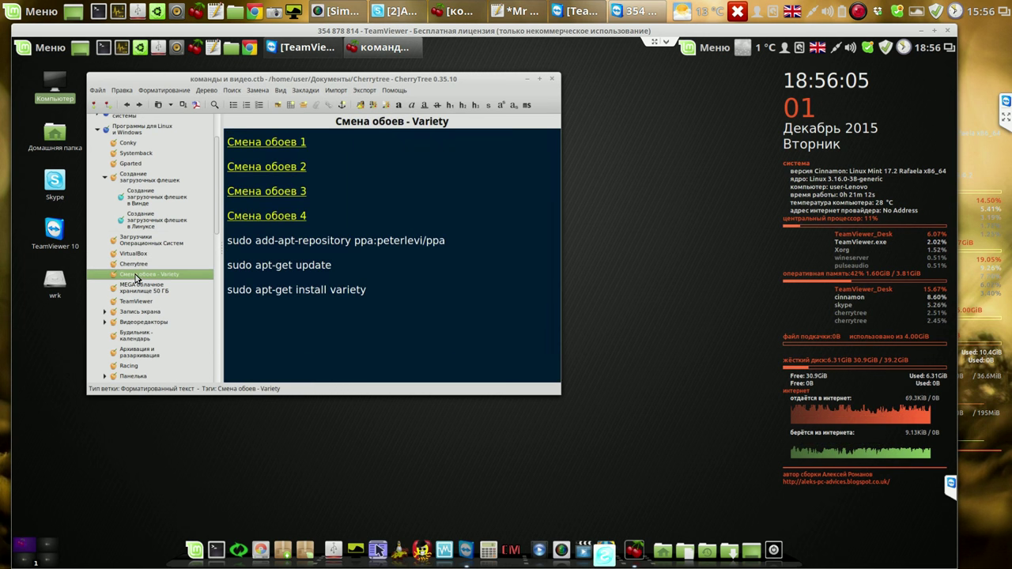
left_click(554, 79)
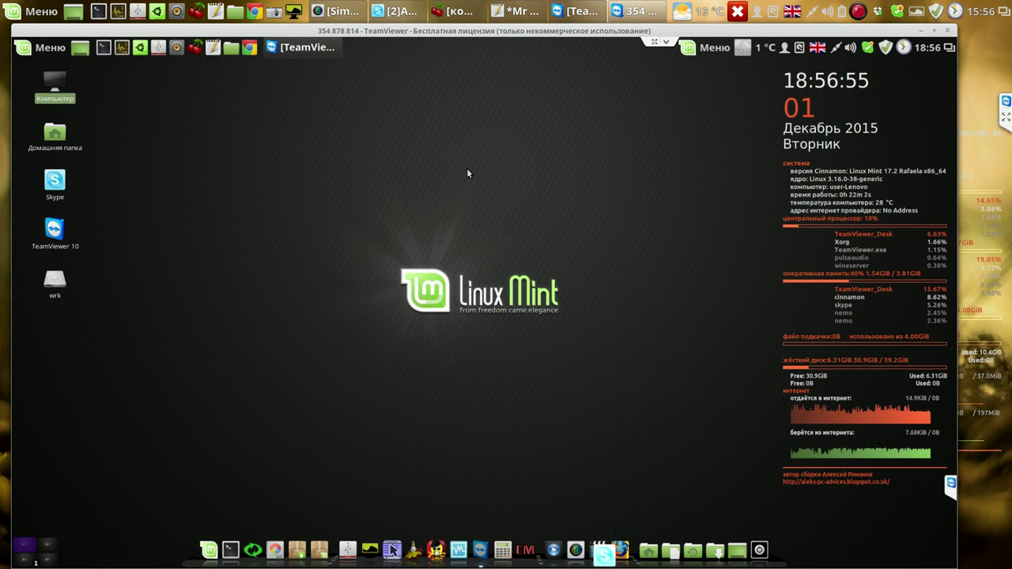
Launch Firefox on the remote desktop and enable its menu bar (Панель меню)
left_click(620, 552)
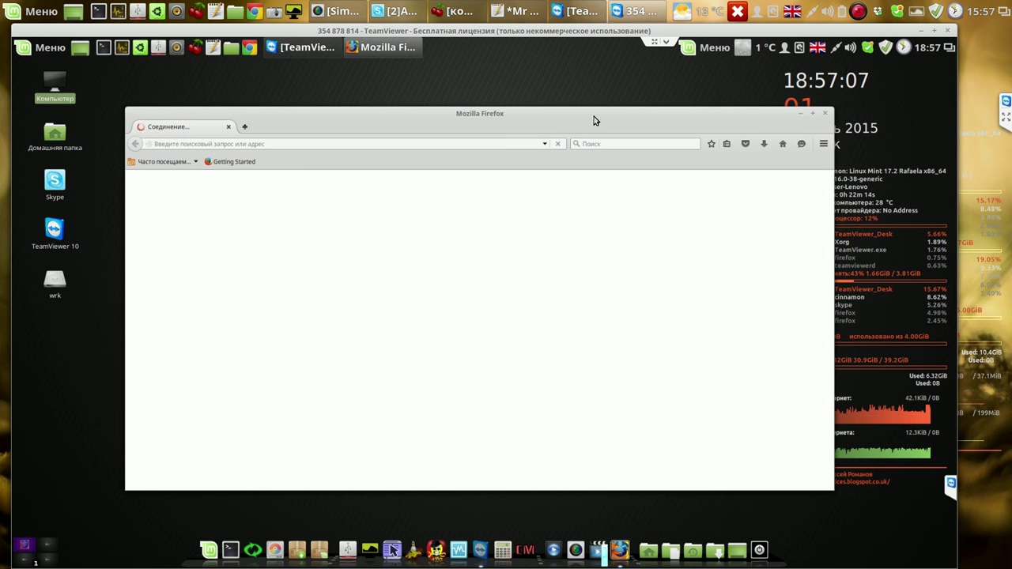
left_click_drag(542, 107, 514, 113)
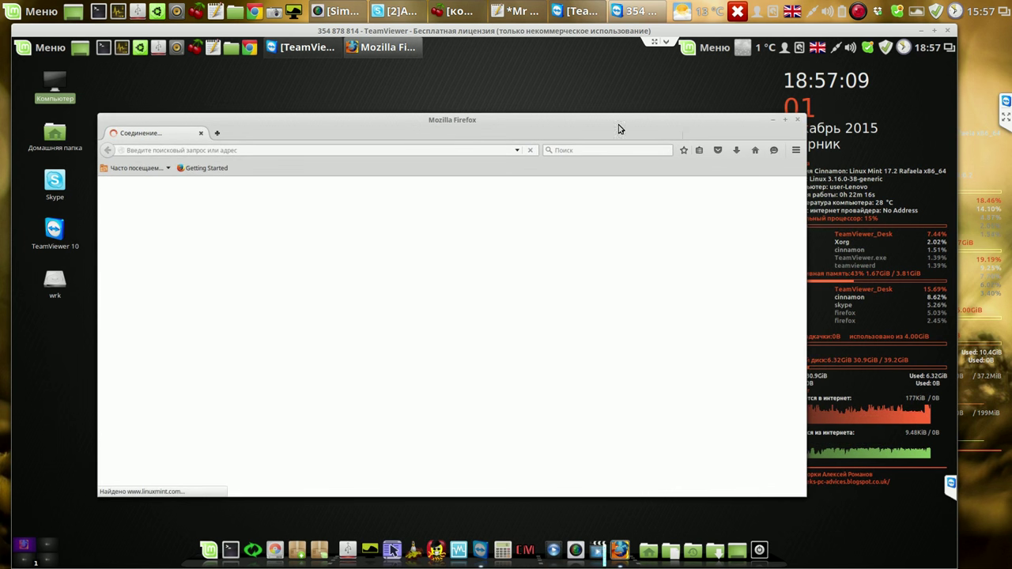
right_click(747, 128)
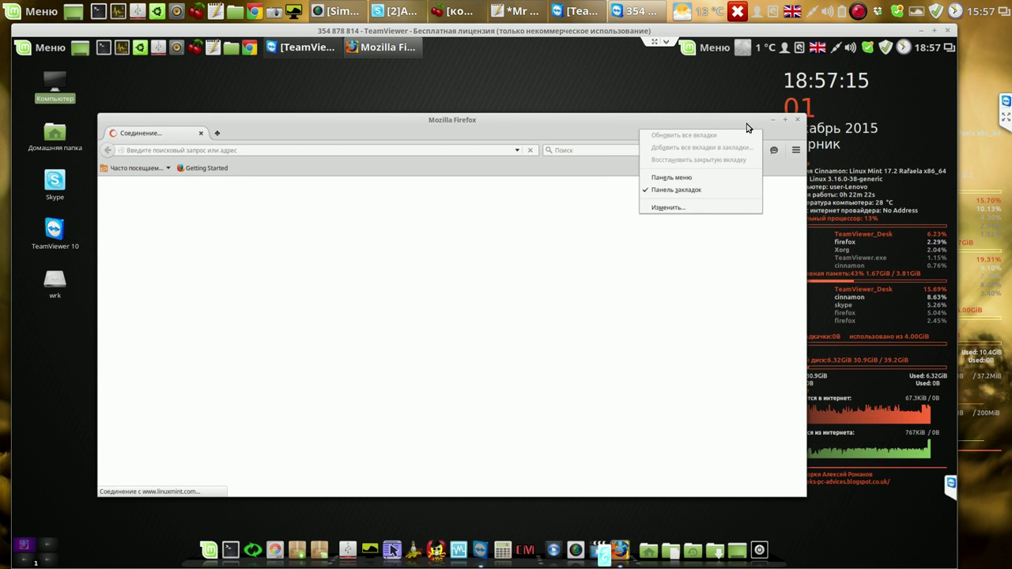
key("Down")
key("Return")
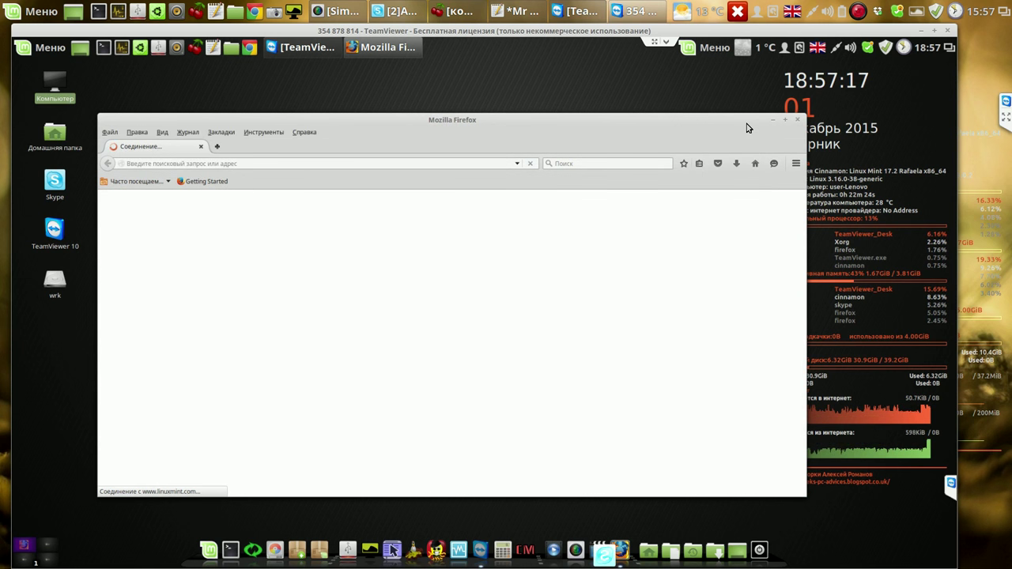
Open the Firefox preferences and look through the Основные page
key("alt+v")
key("Down")
key("Down")
key("Left")
key("Up")
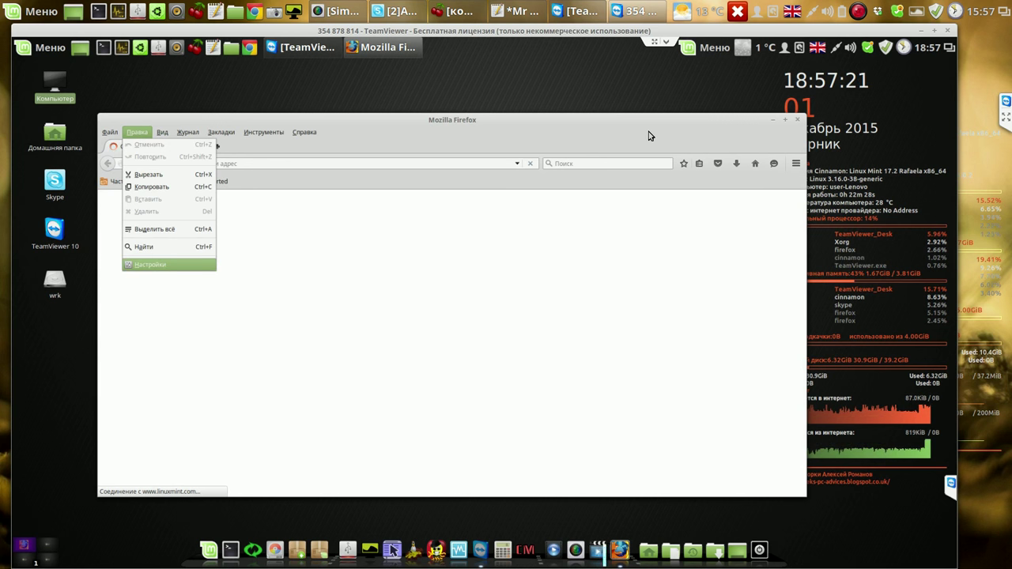
key("Return")
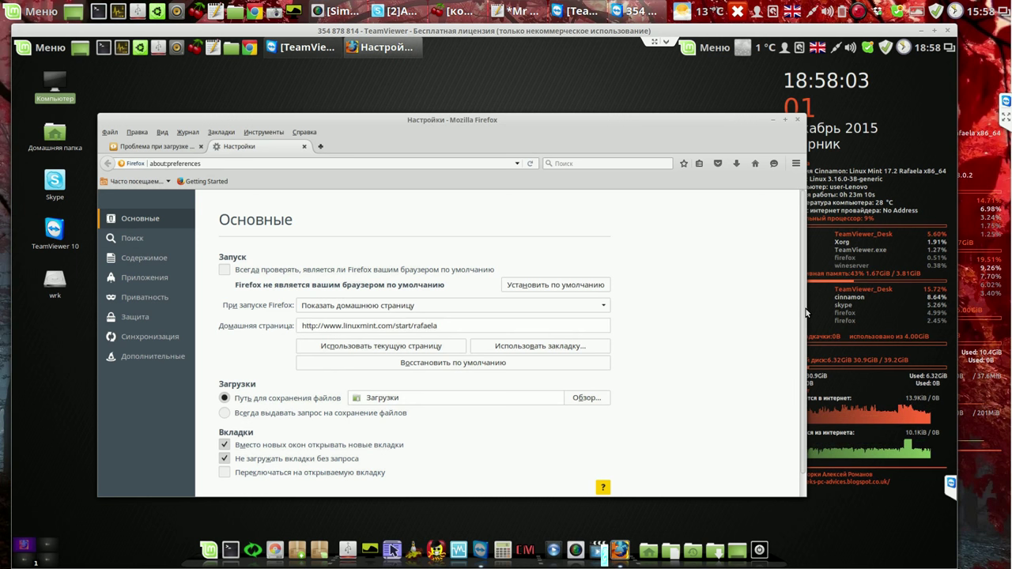
scroll(803, 371, "down", 1)
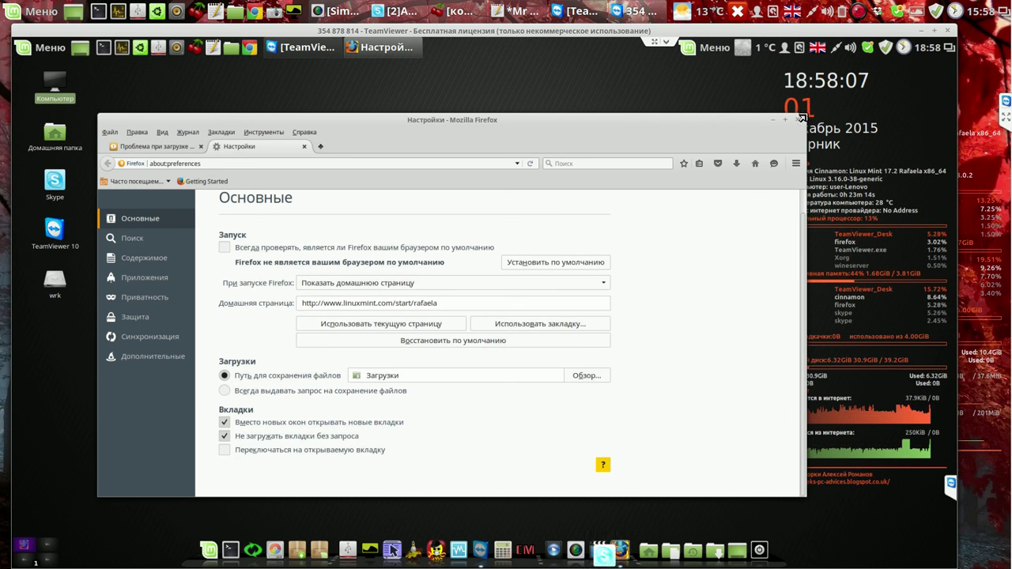
Resize and reposition the Firefox window on the desktop, and close Firefox with both of its tabs
left_click_drag(787, 122, 492, 168)
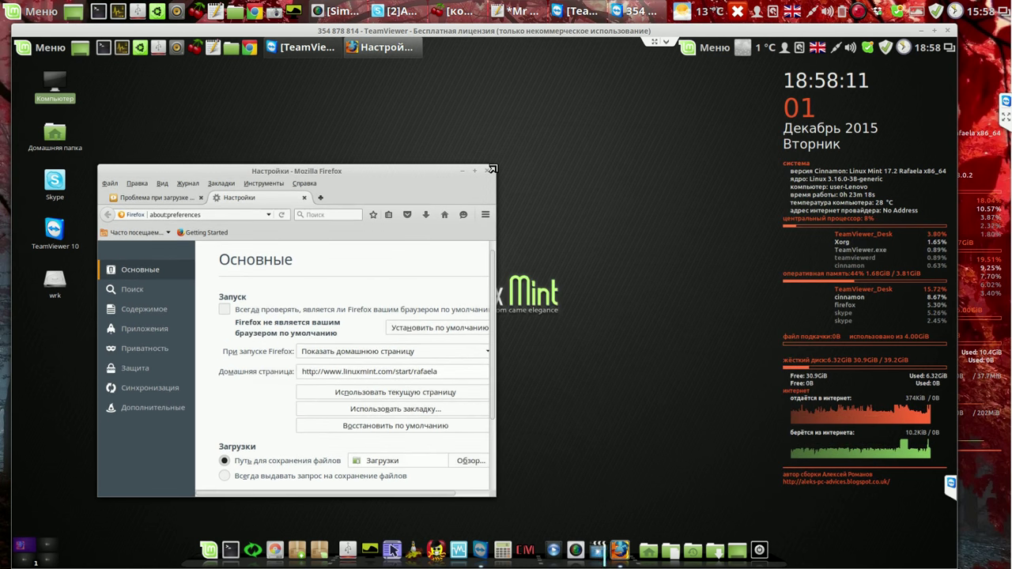
left_click_drag(411, 166, 421, 134)
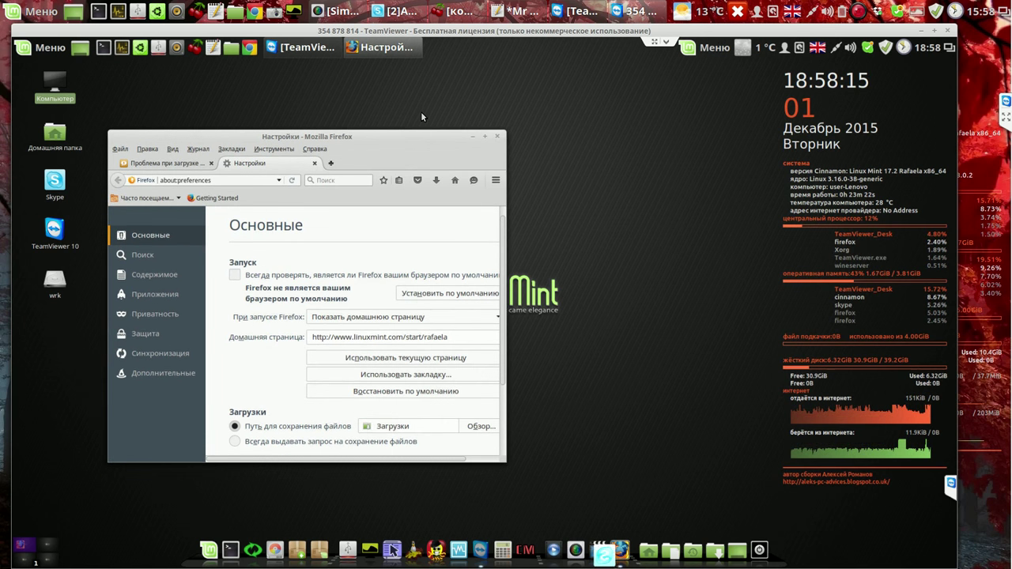
left_click_drag(423, 139, 422, 146)
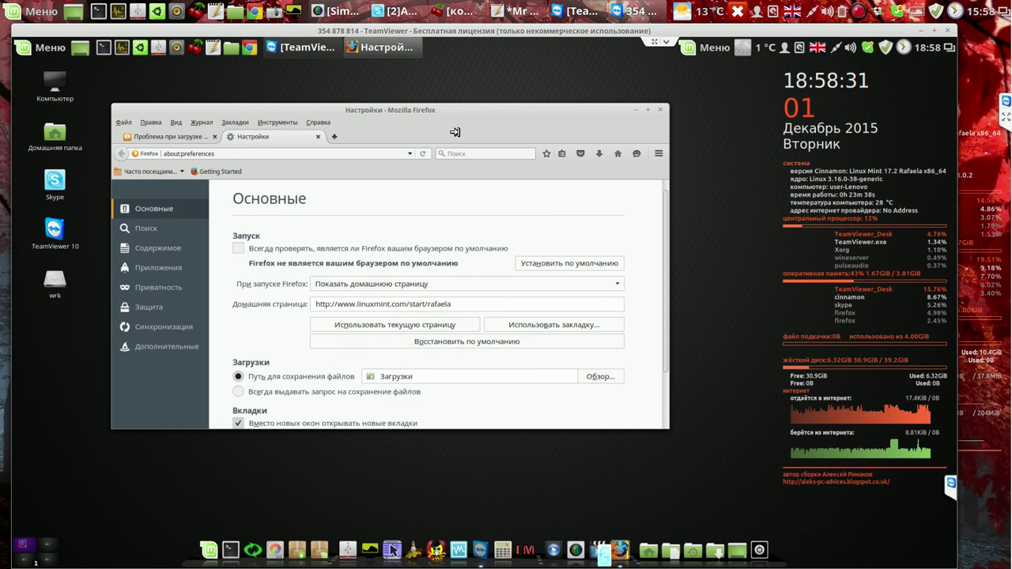
left_click(660, 112)
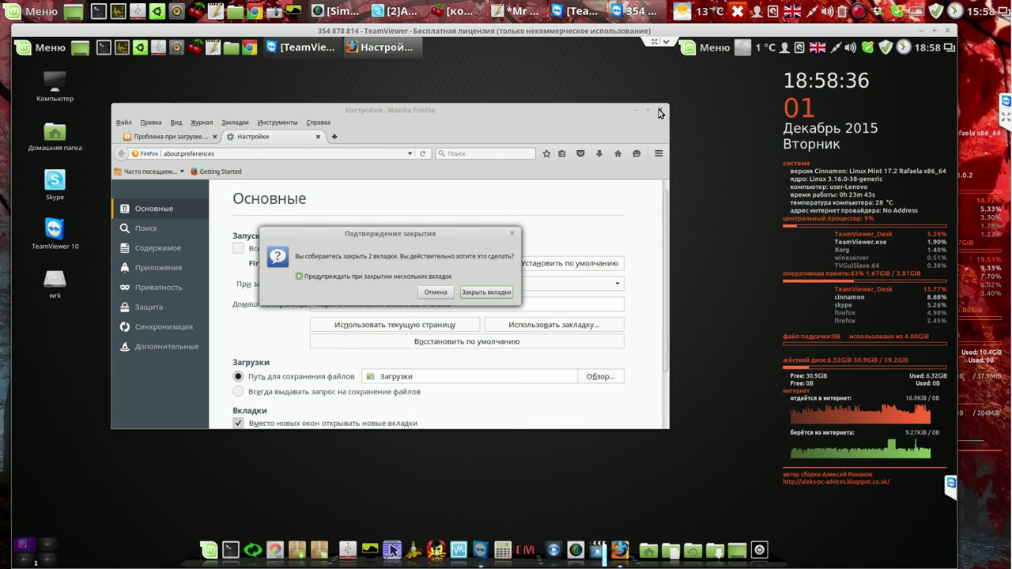
left_click(485, 293)
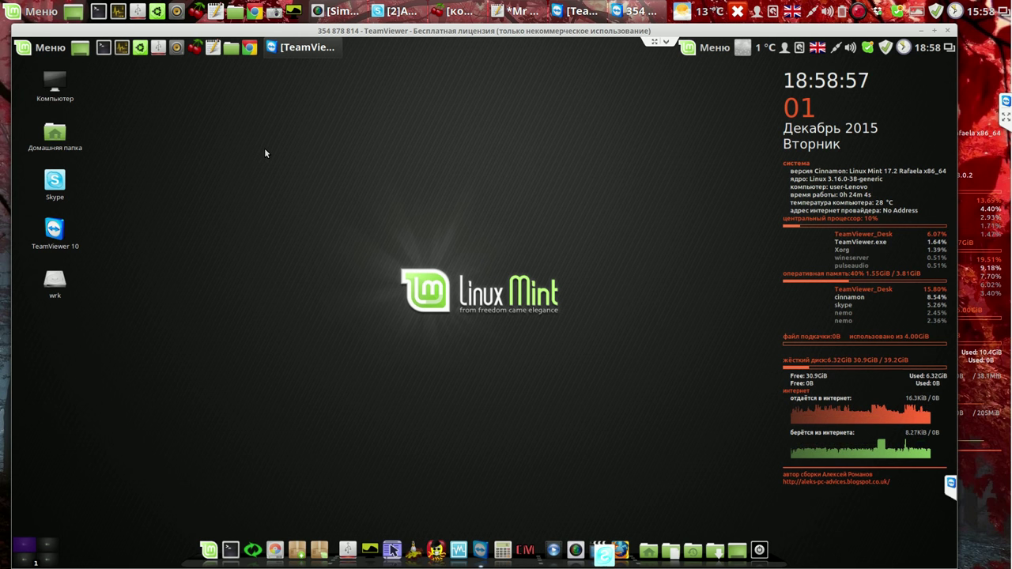
Launch the Synaptic package manager, authenticating with the account password, and dismiss its introduction window
left_click(301, 556)
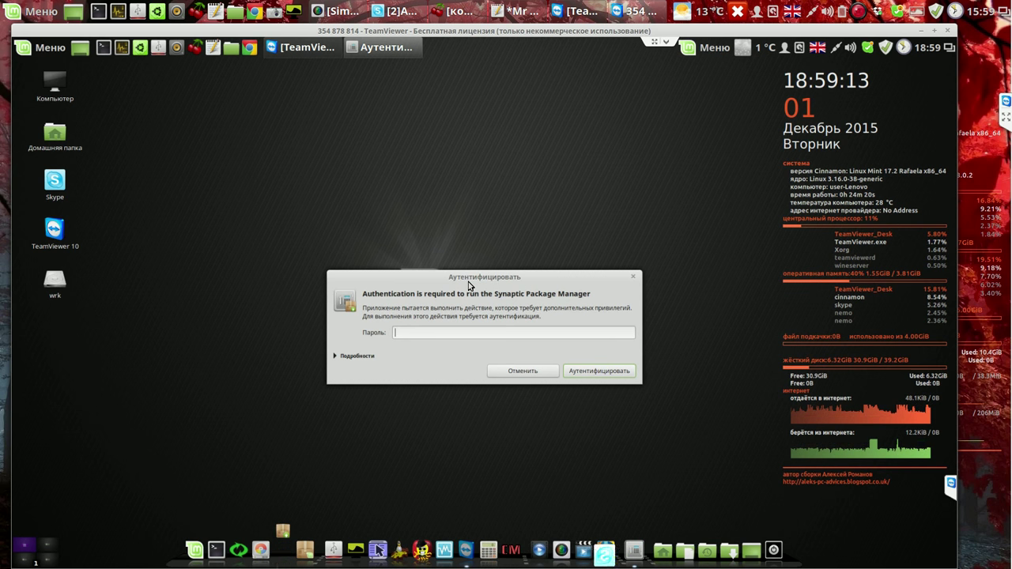
type("••")
key("Return")
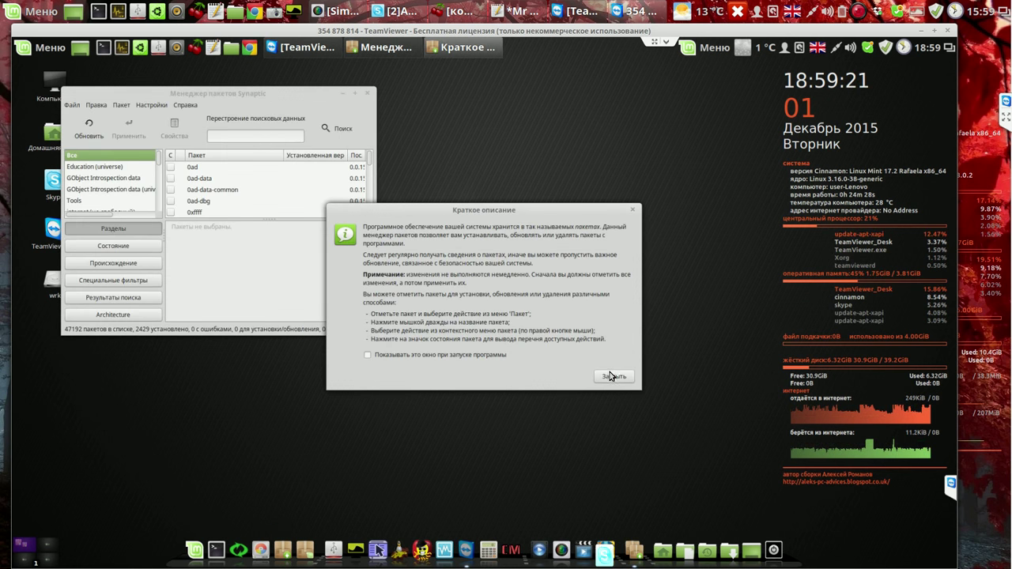
left_click(611, 376)
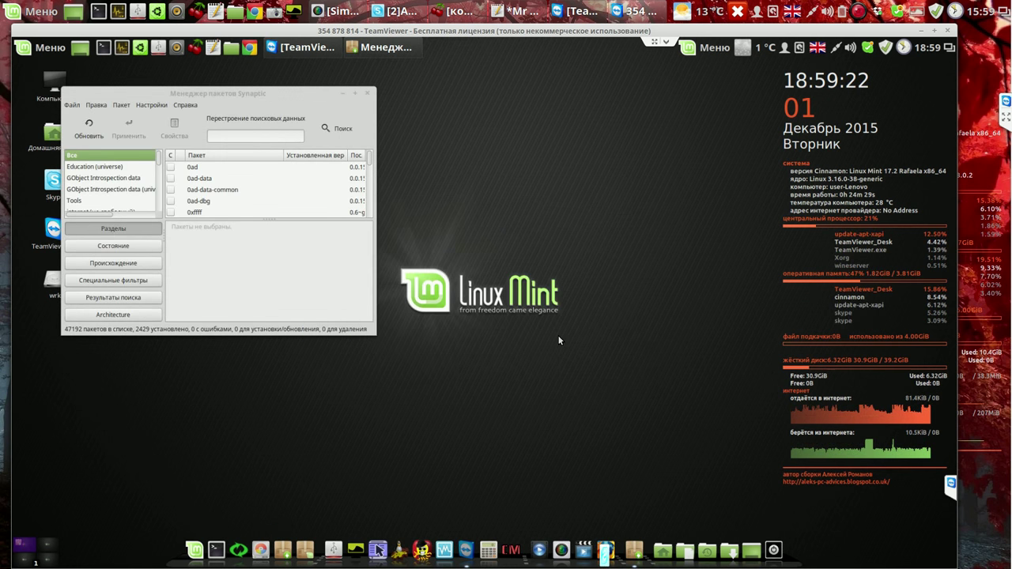
Search Synaptic for wine in package names and descriptions
left_click(341, 128)
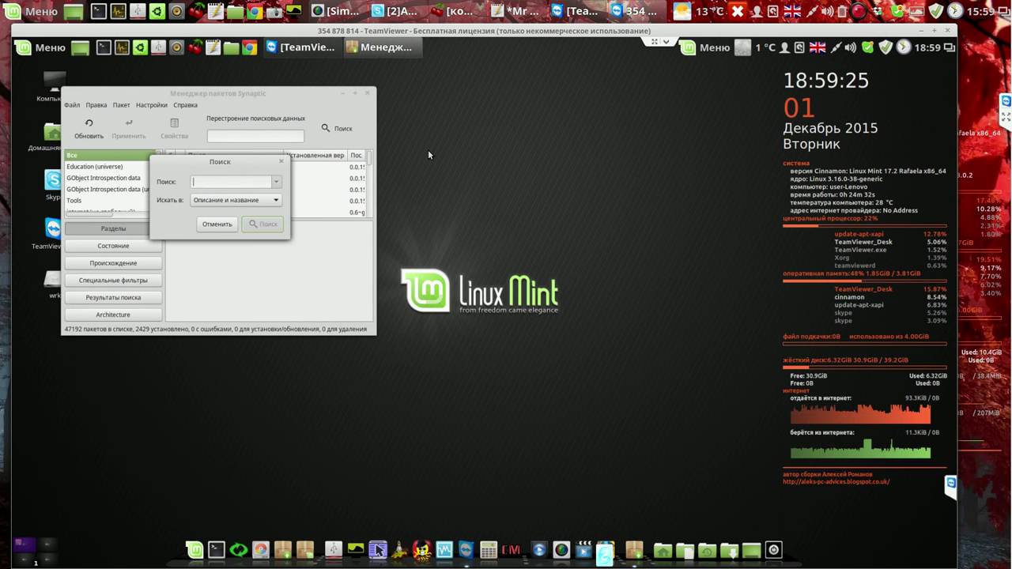
type("w")
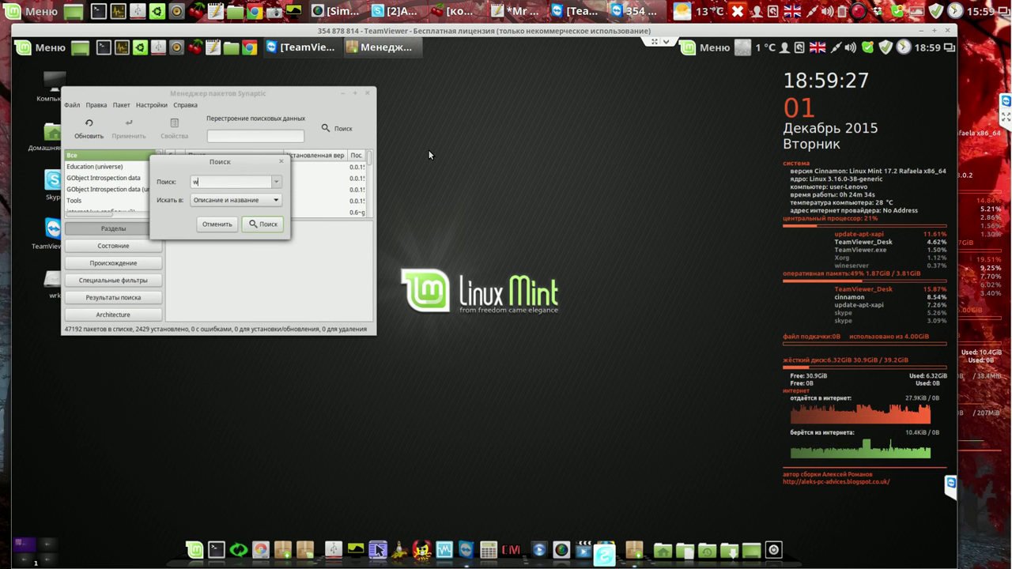
type("ine")
key("Return")
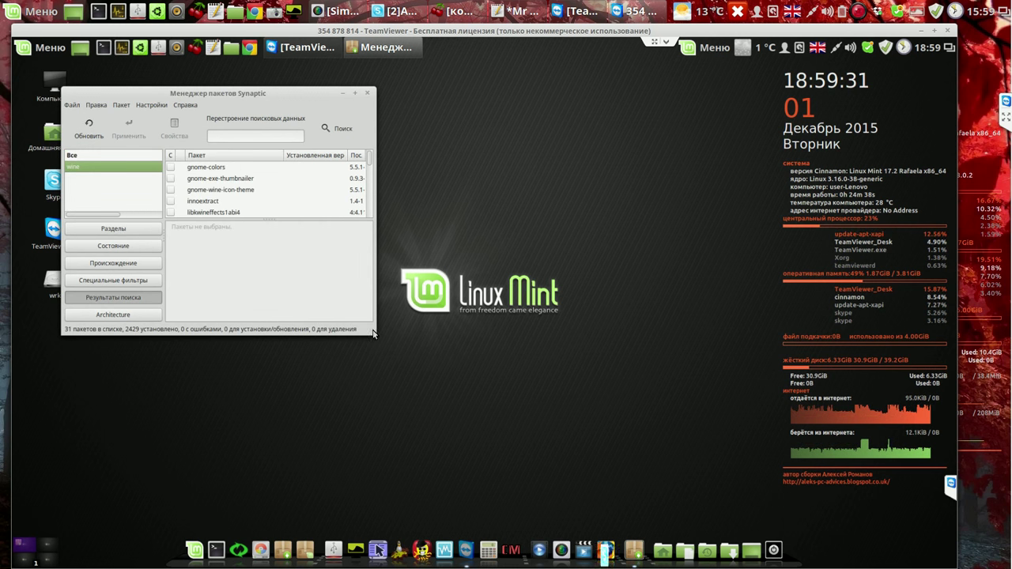
Enlarge the Synaptic window and its package list, examine the wine packages down to winetricks, and close Synaptic
left_click_drag(372, 336, 619, 456)
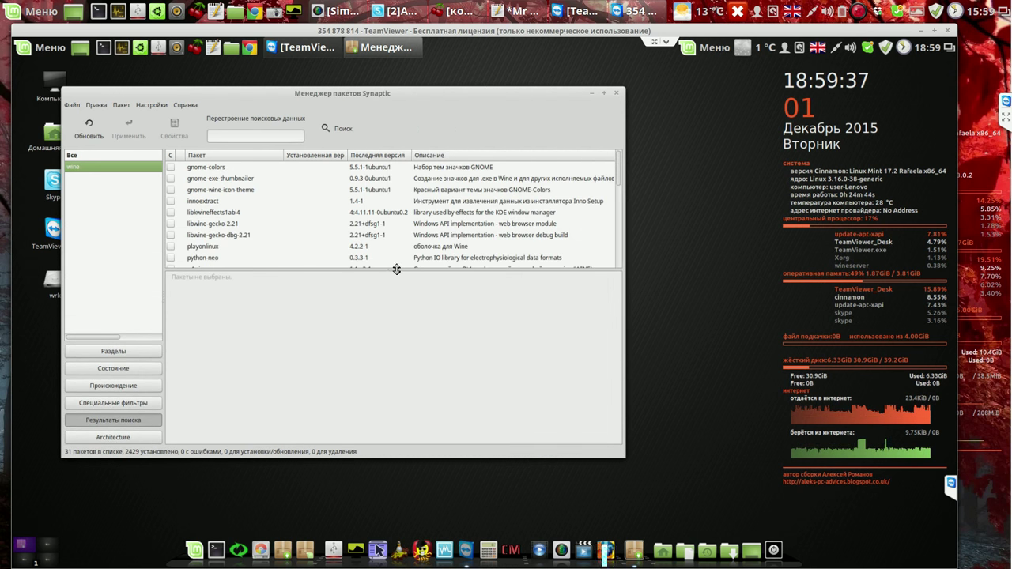
left_click_drag(399, 269, 400, 328)
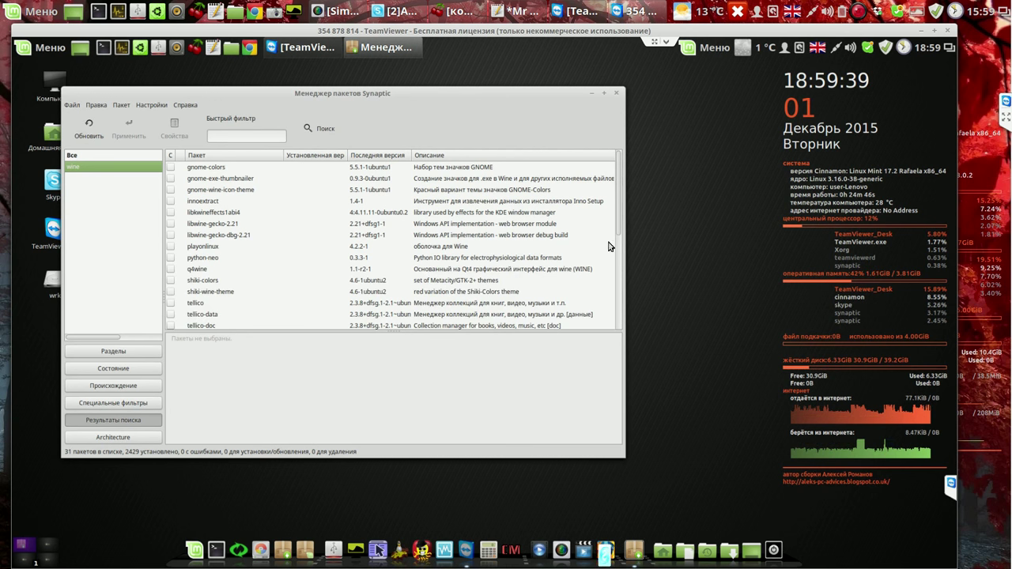
scroll(619, 221, "down", 2)
scroll(619, 230, "up", 2)
scroll(618, 265, "down", 4)
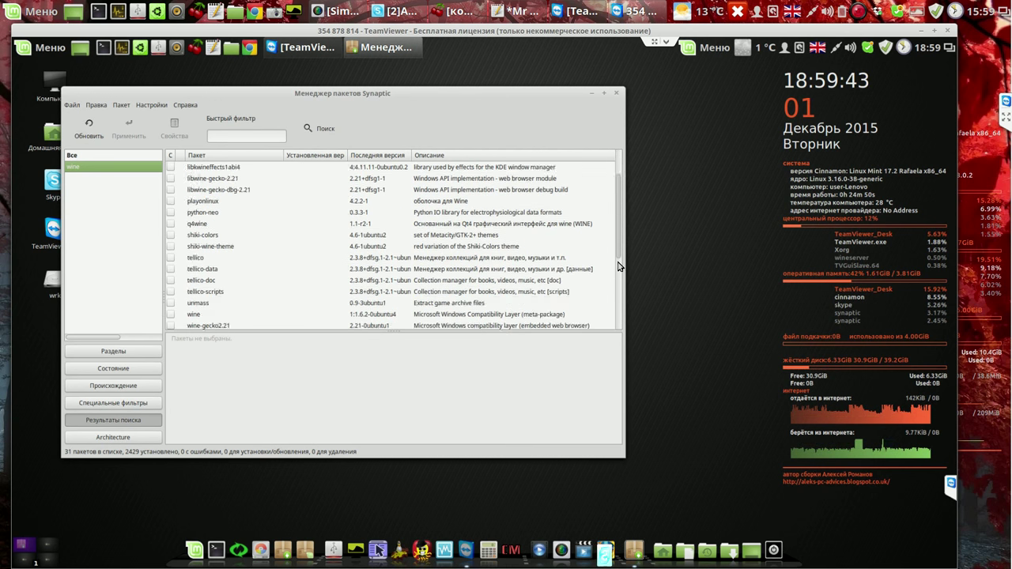
scroll(618, 274, "down", 1)
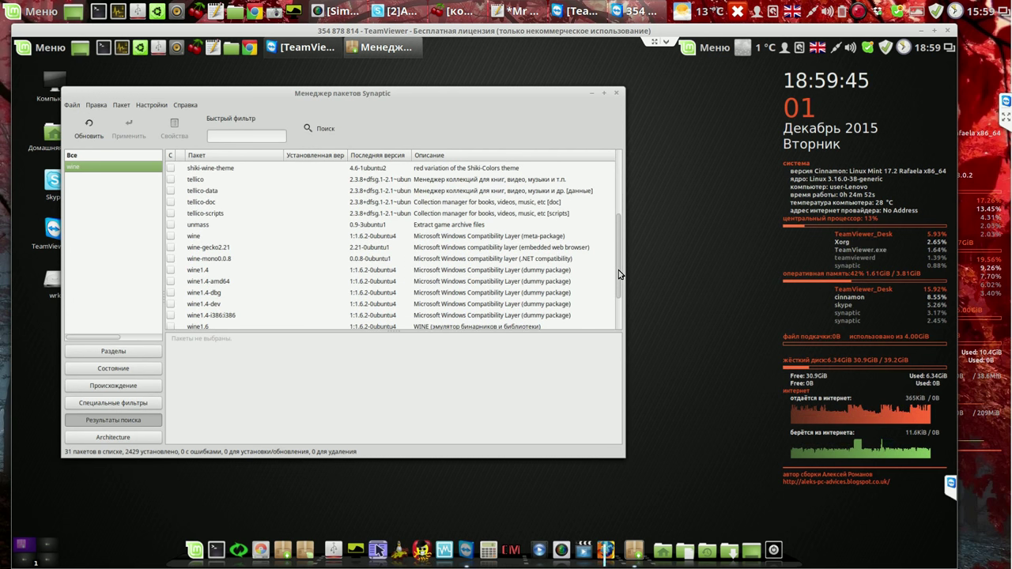
scroll(619, 275, "down", 1)
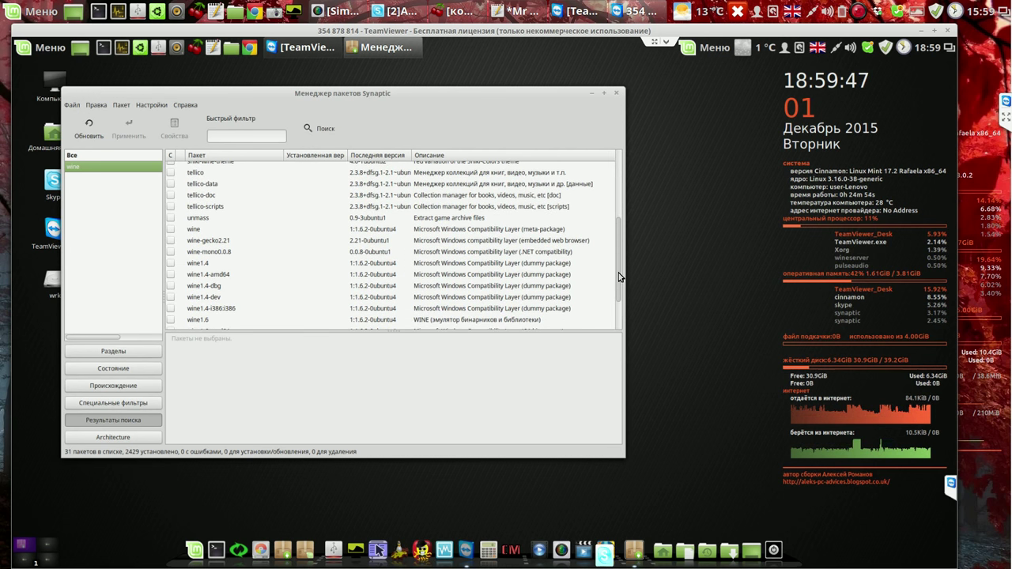
left_click_drag(619, 280, 619, 308)
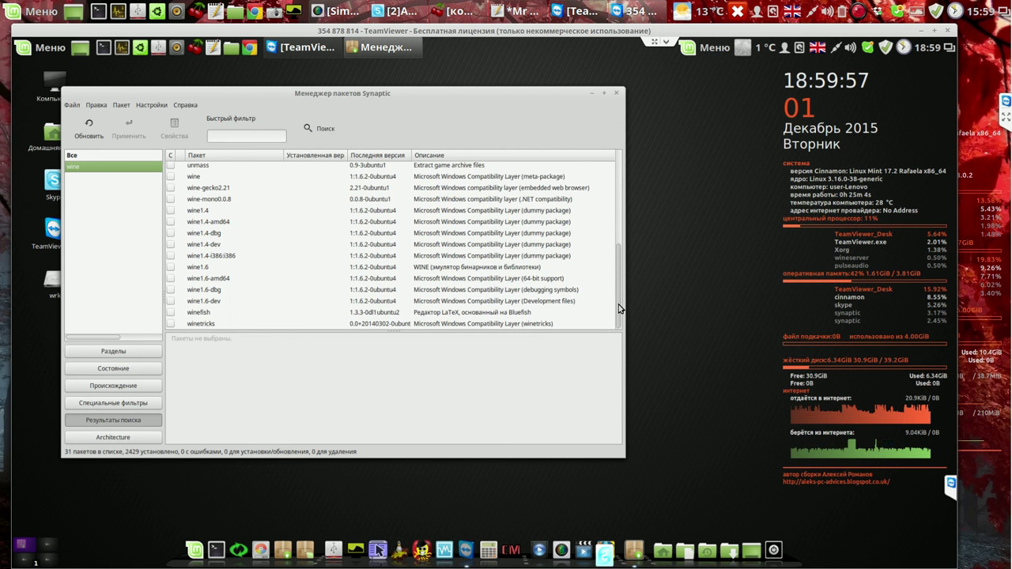
left_click(617, 95)
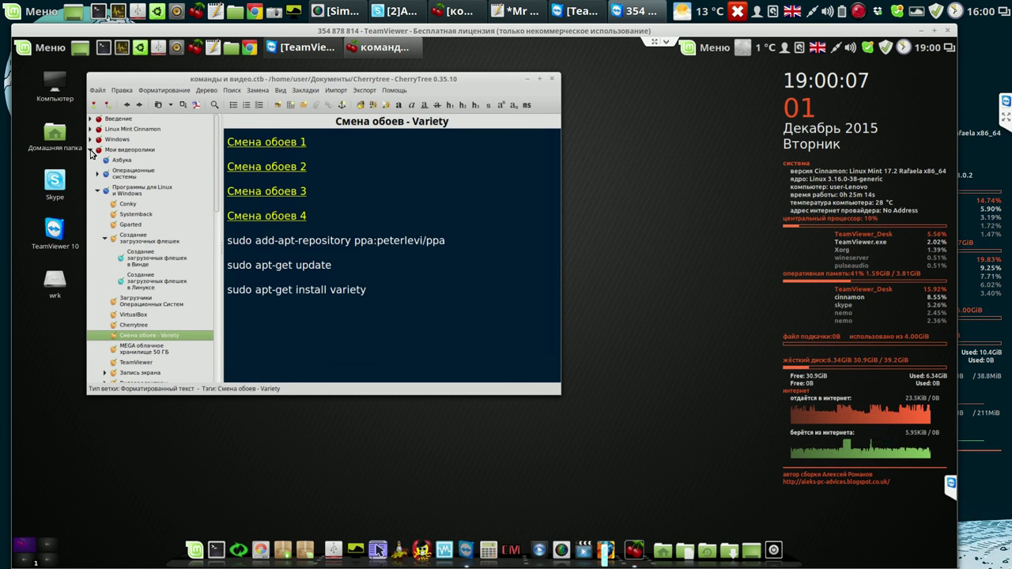
Bring back the CherryTree notebook and collapse the "Мои видеоролики" branch
left_click(91, 150)
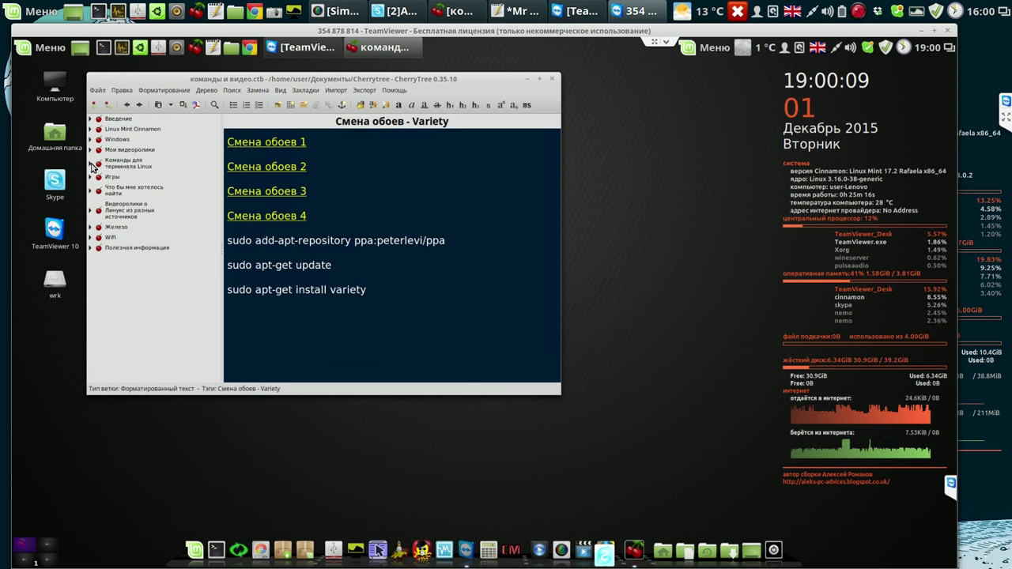
Open the Balabolka note under "Установка программ" in the "Команды для терминала Linux" branch
left_click(92, 164)
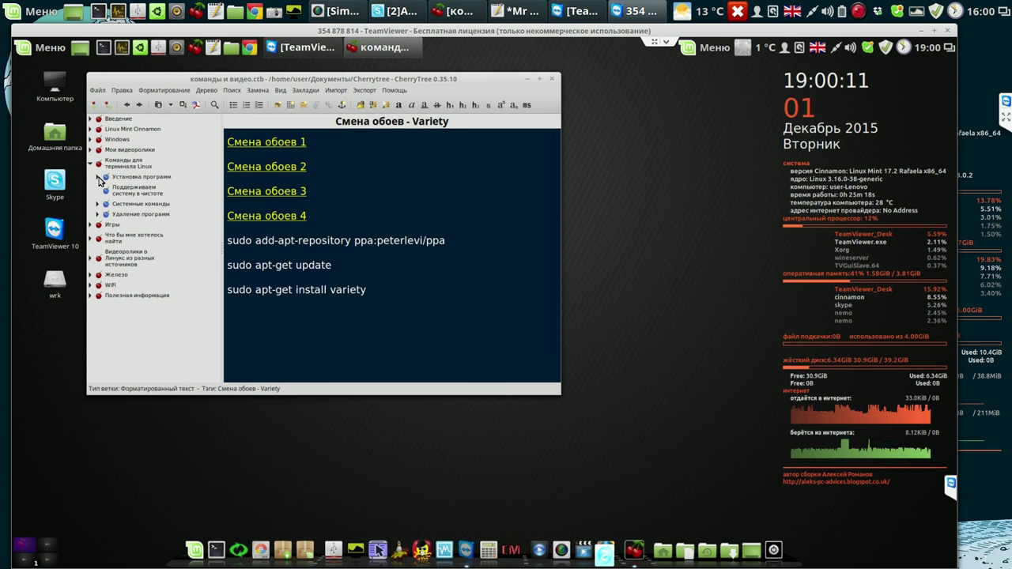
left_click(98, 178)
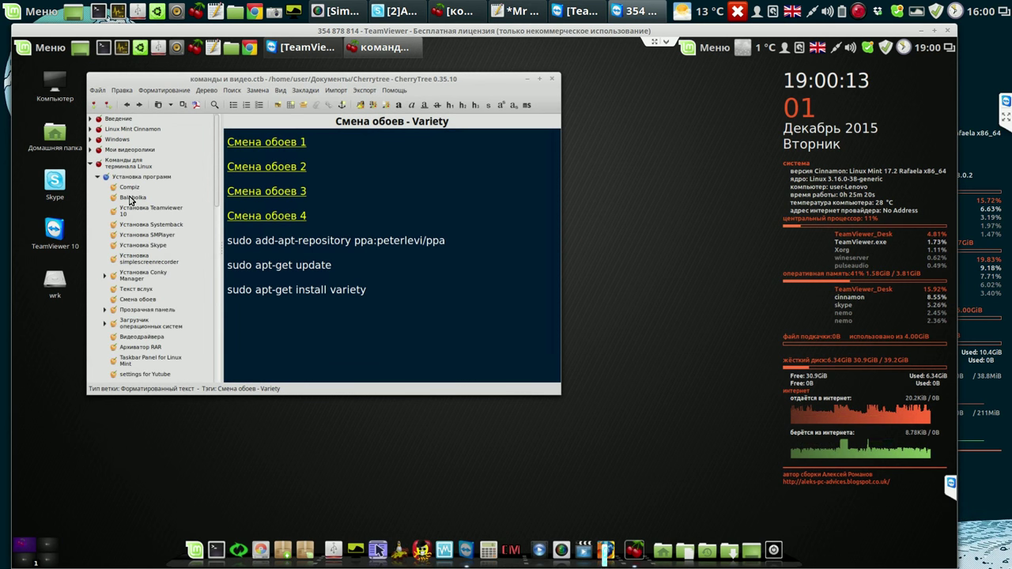
left_click(130, 198)
Open a terminal and arrange it side by side with the CherryTree notebook so that both are visible
left_click_drag(452, 81, 708, 73)
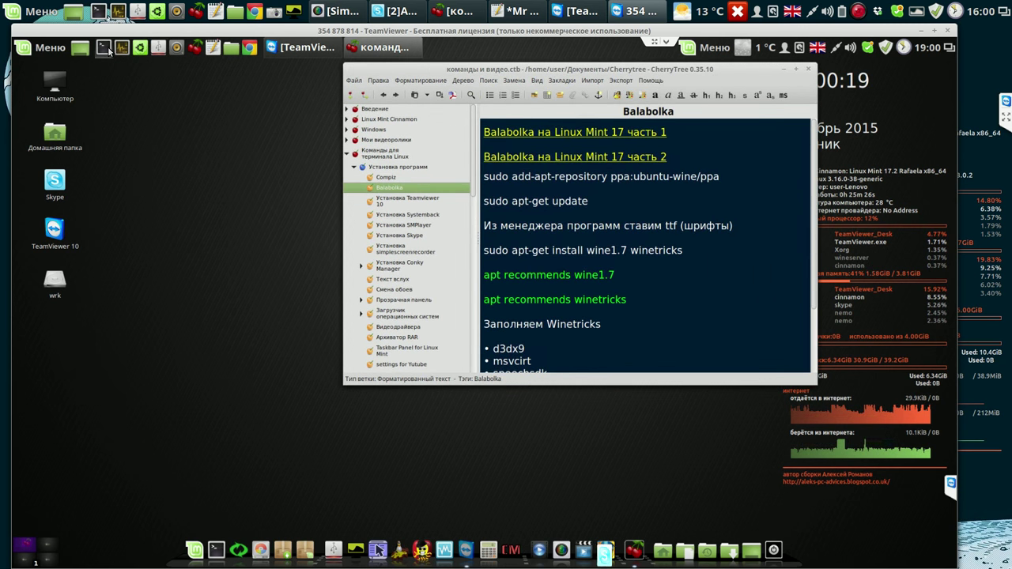
left_click(107, 49)
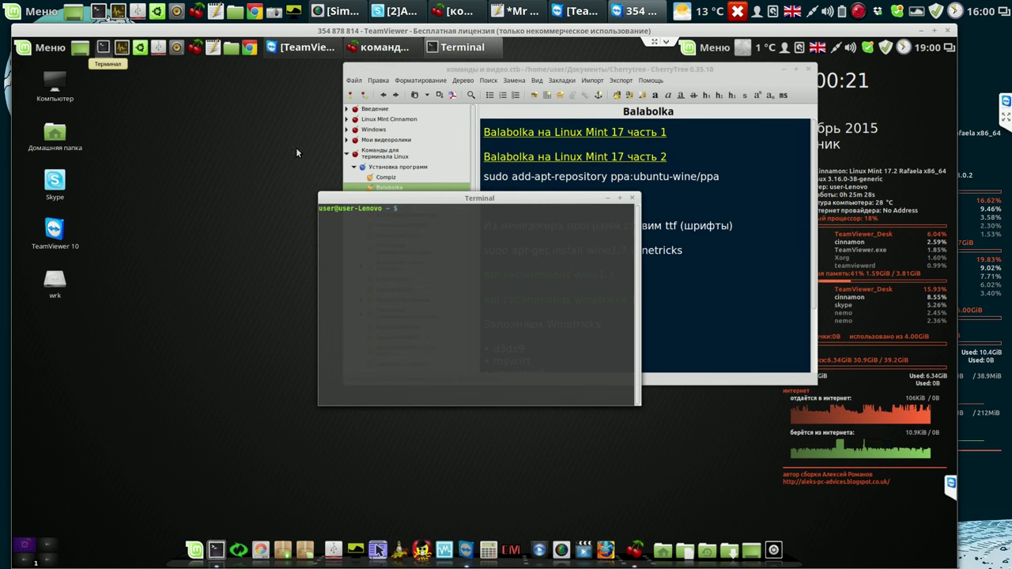
left_click_drag(533, 201, 235, 132)
left_click(650, 81)
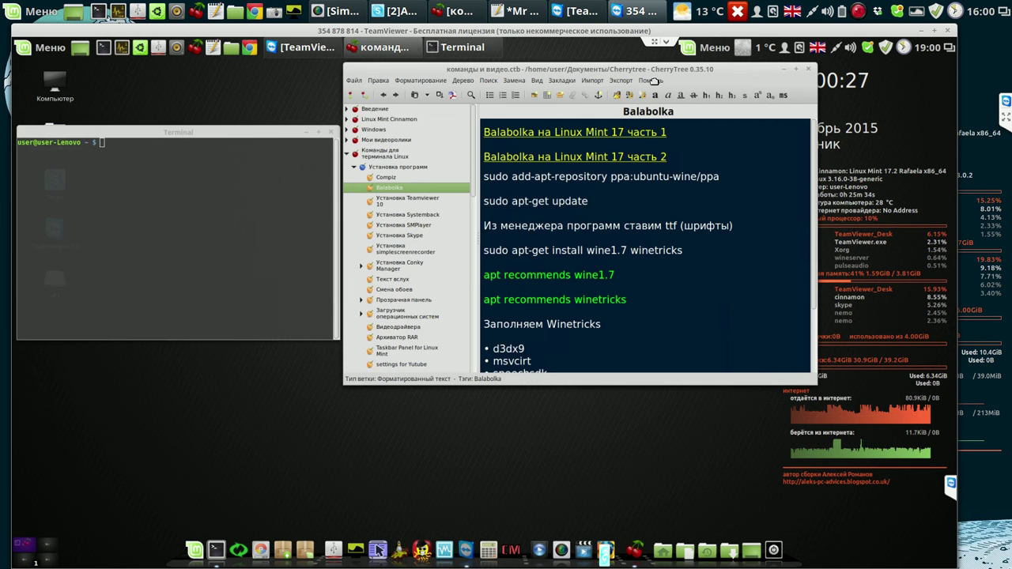
left_click_drag(650, 81, 720, 87)
left_click_drag(313, 128, 336, 119)
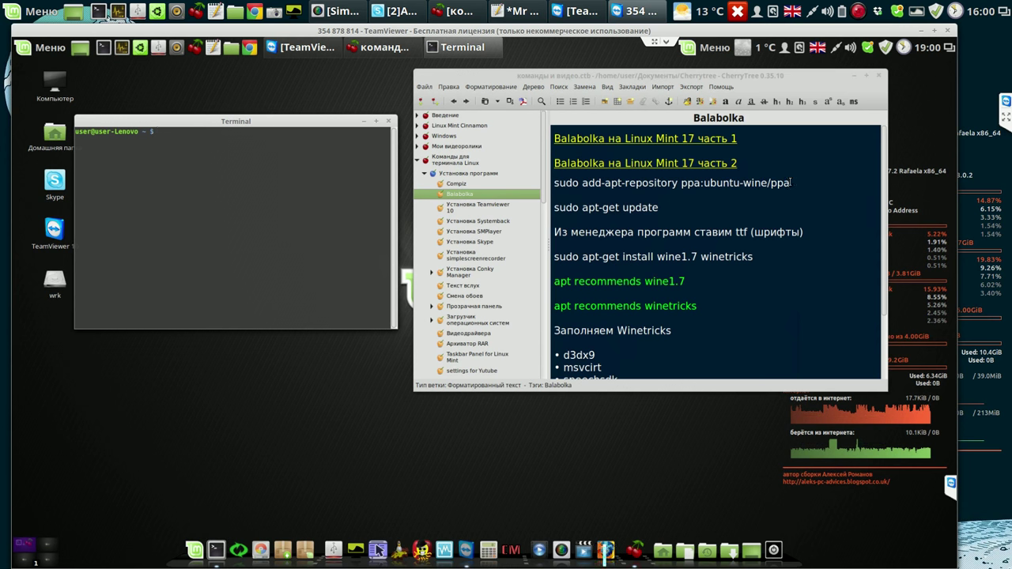
Add the Wine repository with the note's command "sudo add-apt-repository ppa:ubuntu-wine/ppa", entering the account password and accepting the addition
left_click_drag(790, 183, 223, 141)
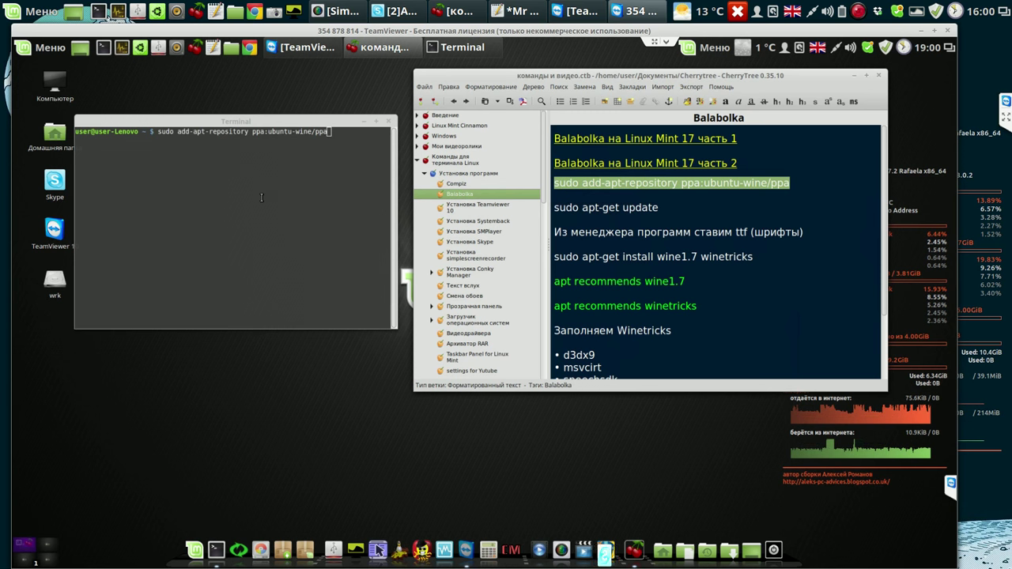
left_click(345, 169)
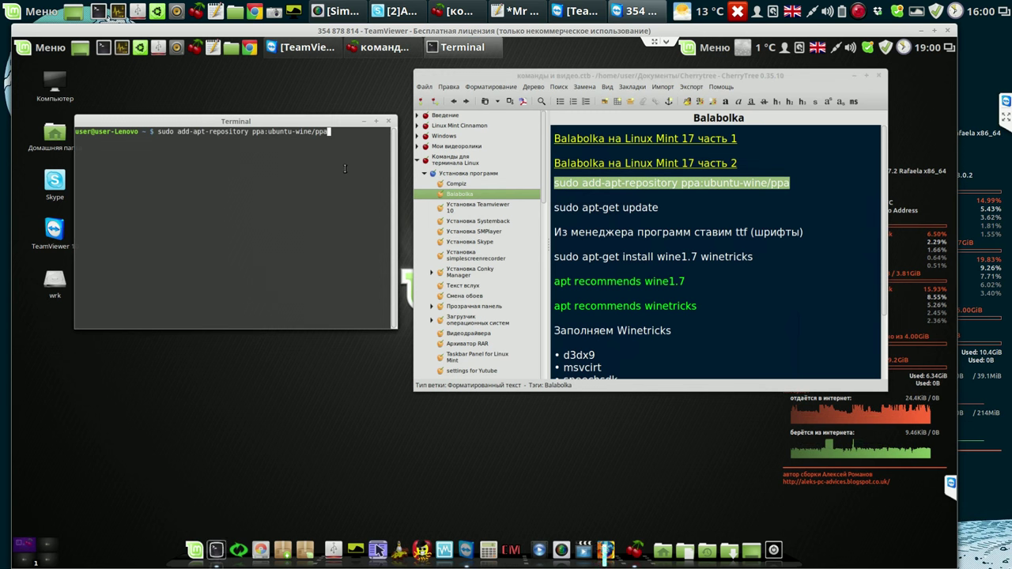
key("Return")
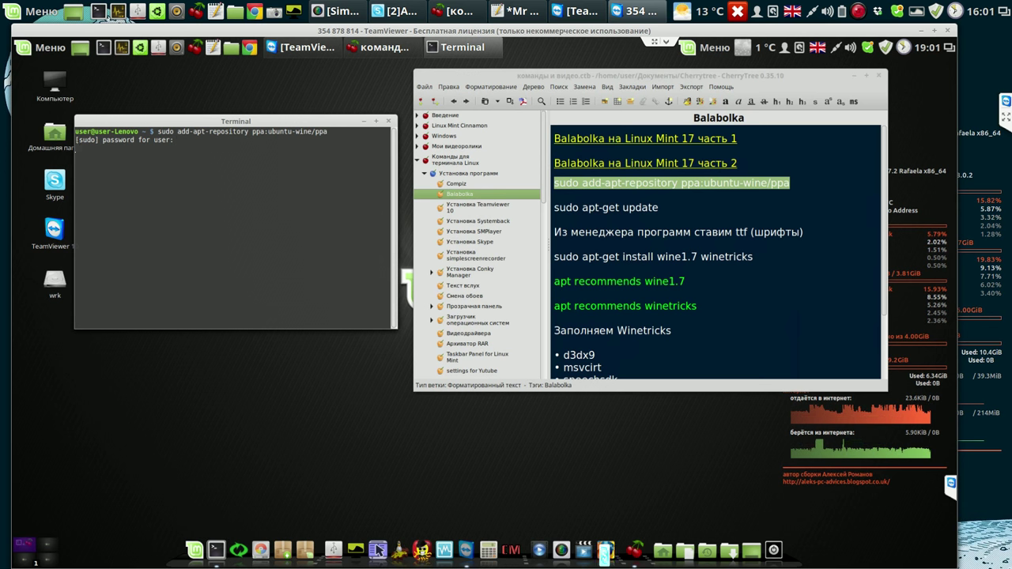
key("Return")
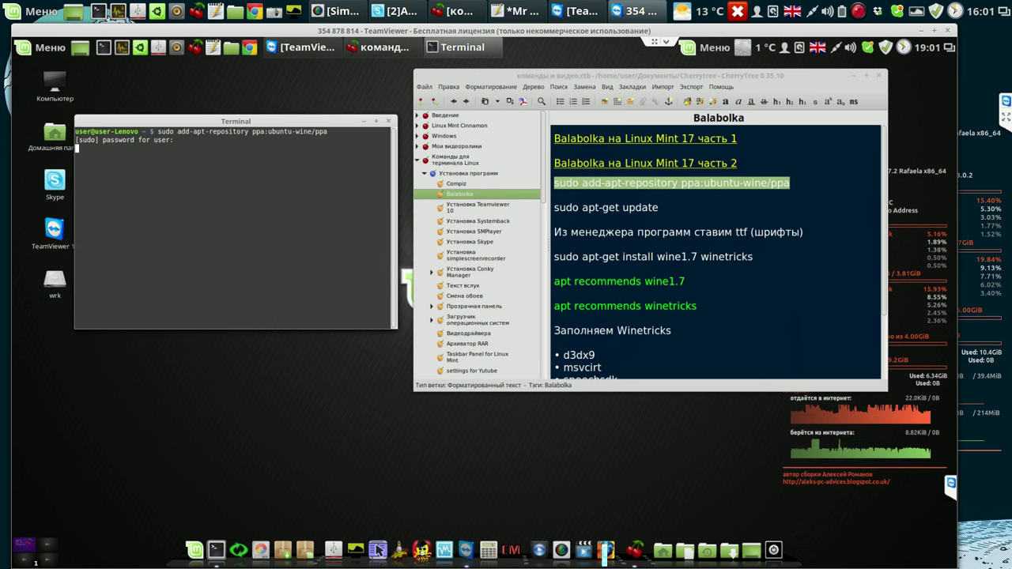
key("Return")
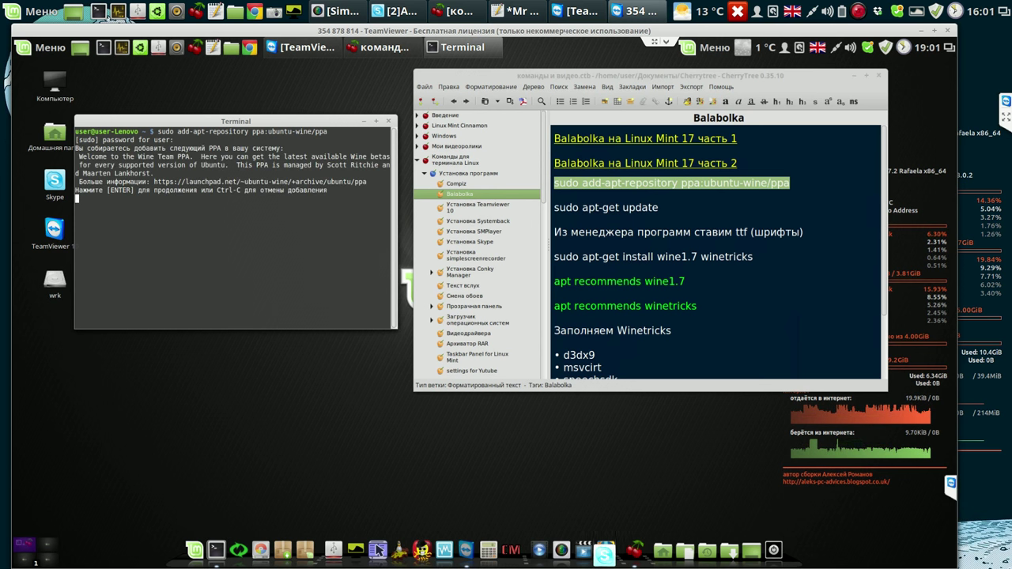
key("Return")
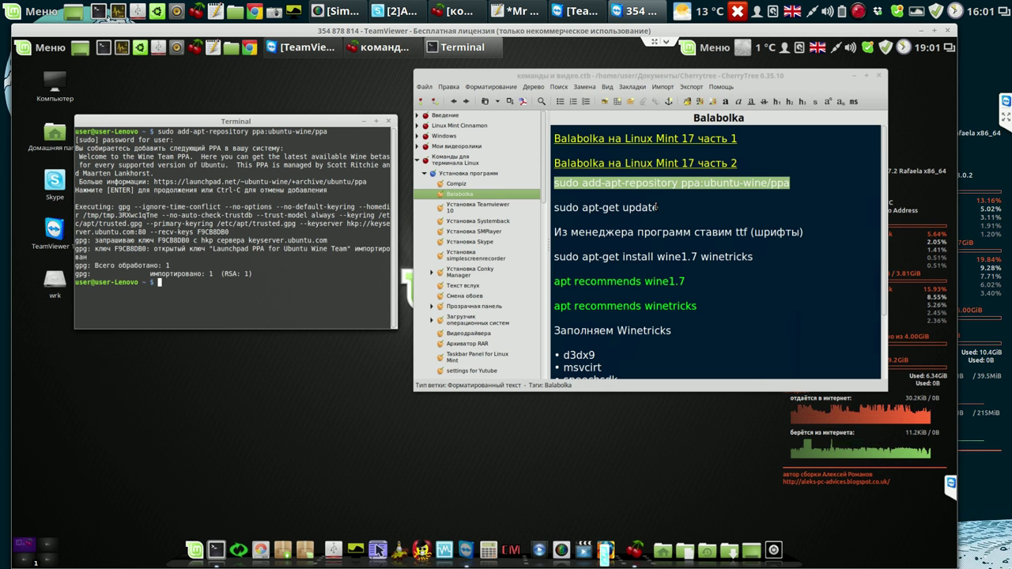
Refresh the package lists by running the note's "sudo apt-get update" command in the terminal
left_click_drag(658, 207, 215, 284)
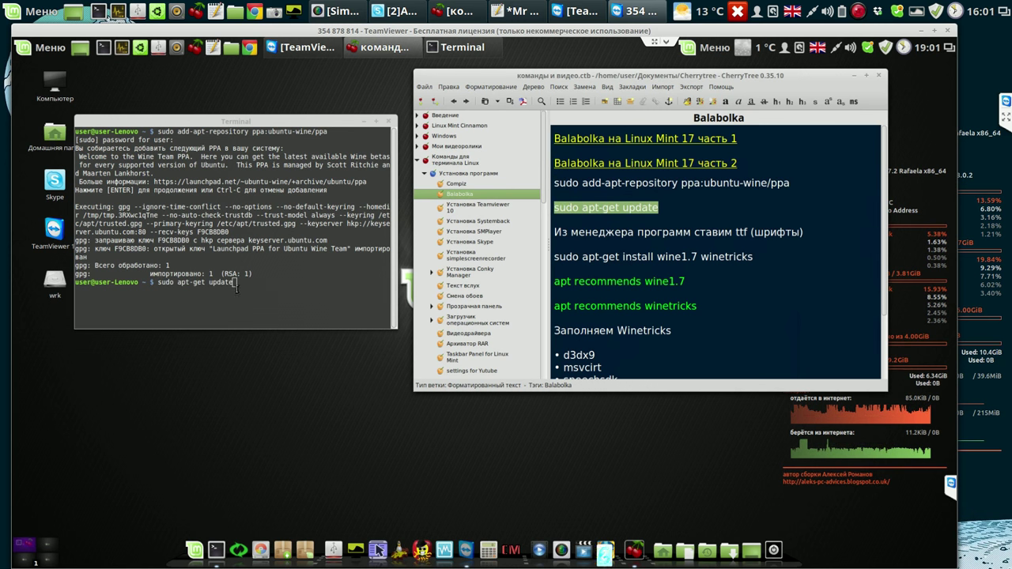
left_click(237, 287)
key("Return")
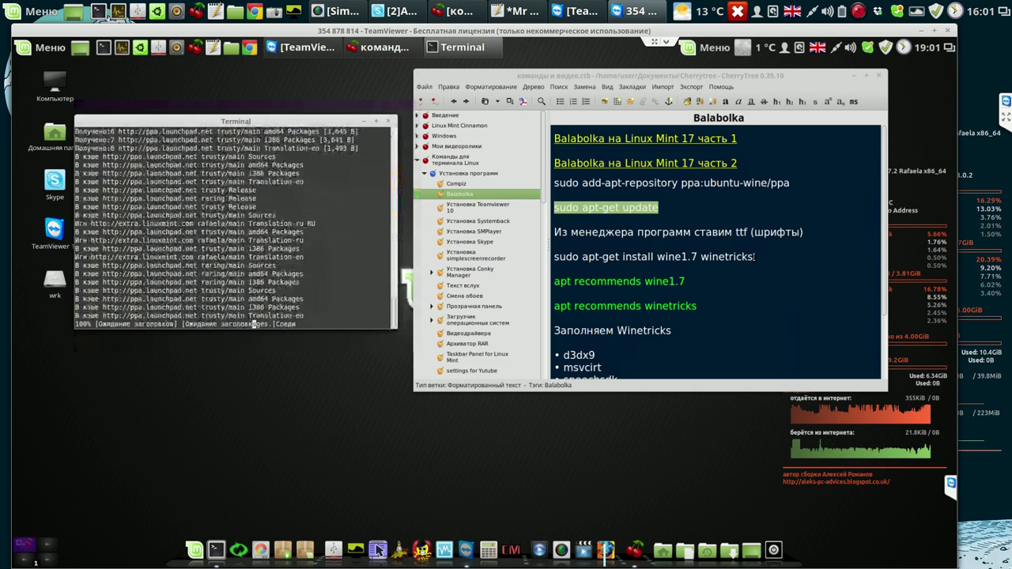
Install Wine and Winetricks with the note's "sudo apt-get install wine1.7 winetricks" command, answering y to continue
triple_click(637, 257)
left_click_drag(637, 257, 255, 324)
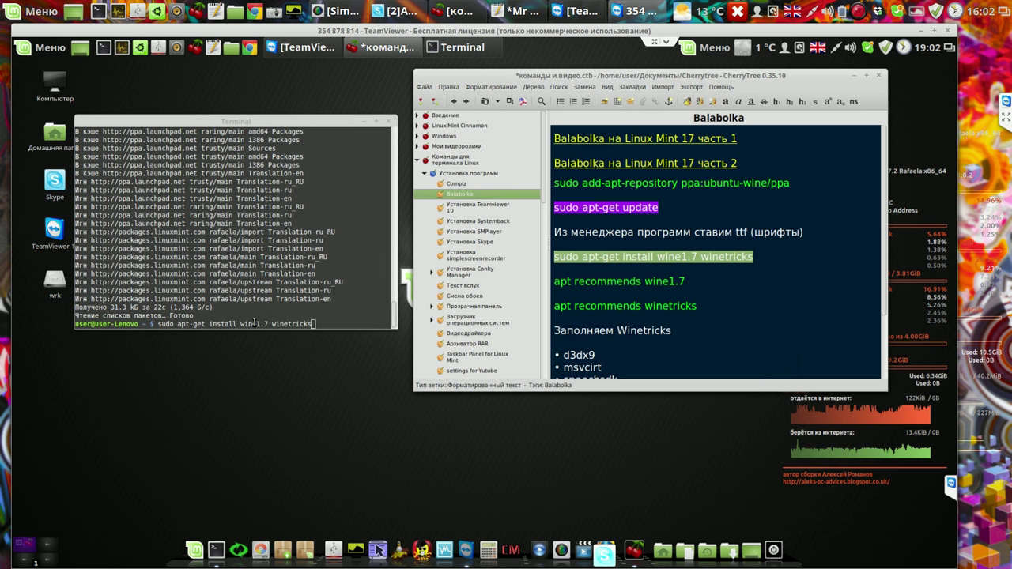
left_click(314, 324)
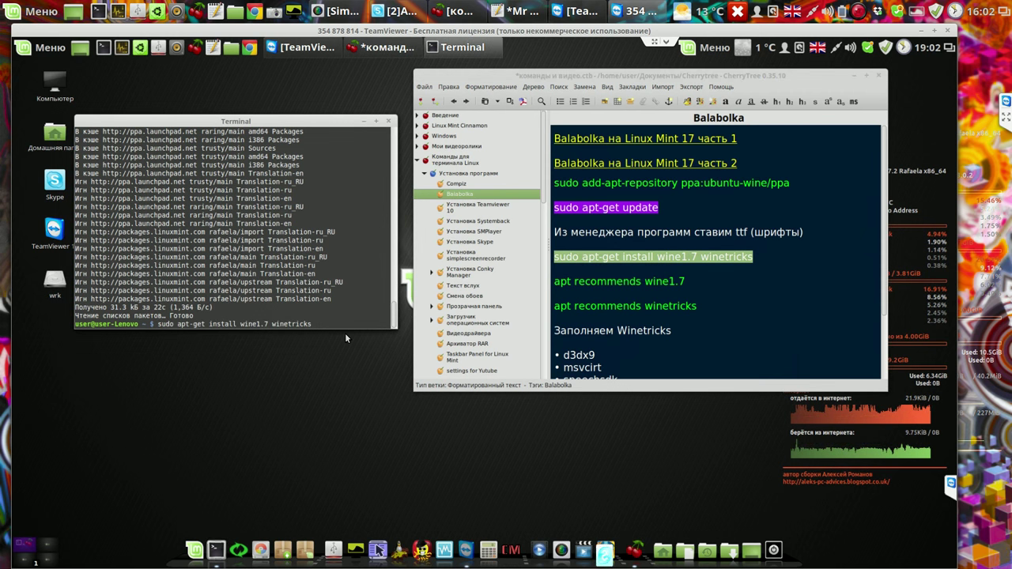
key("Return")
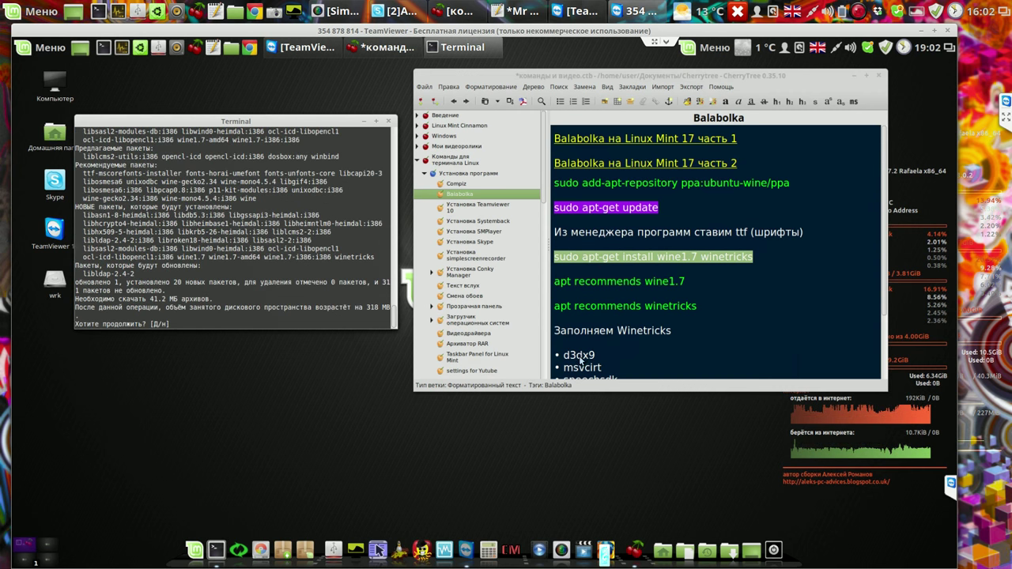
left_click(702, 286)
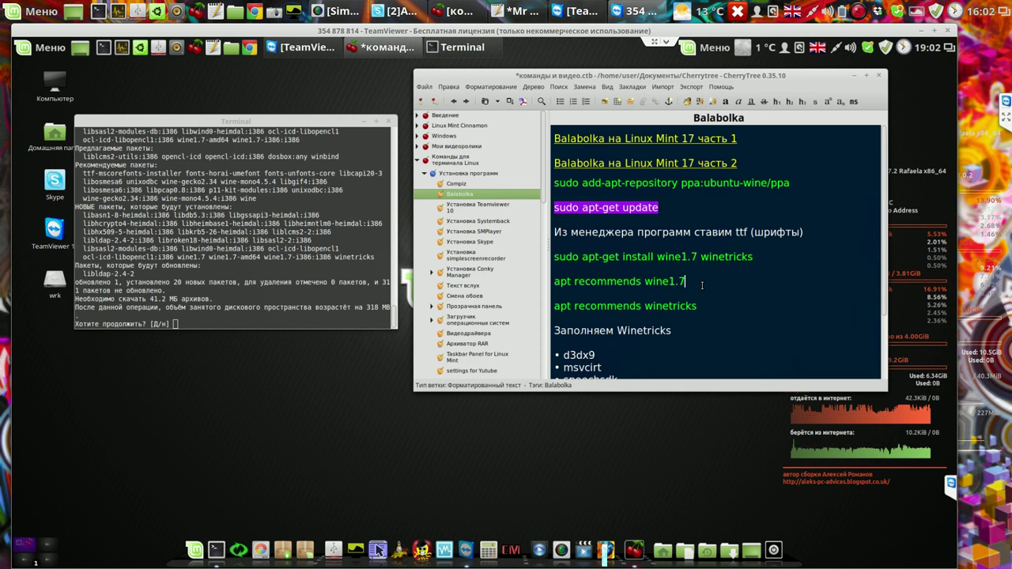
left_click(361, 319)
type("y")
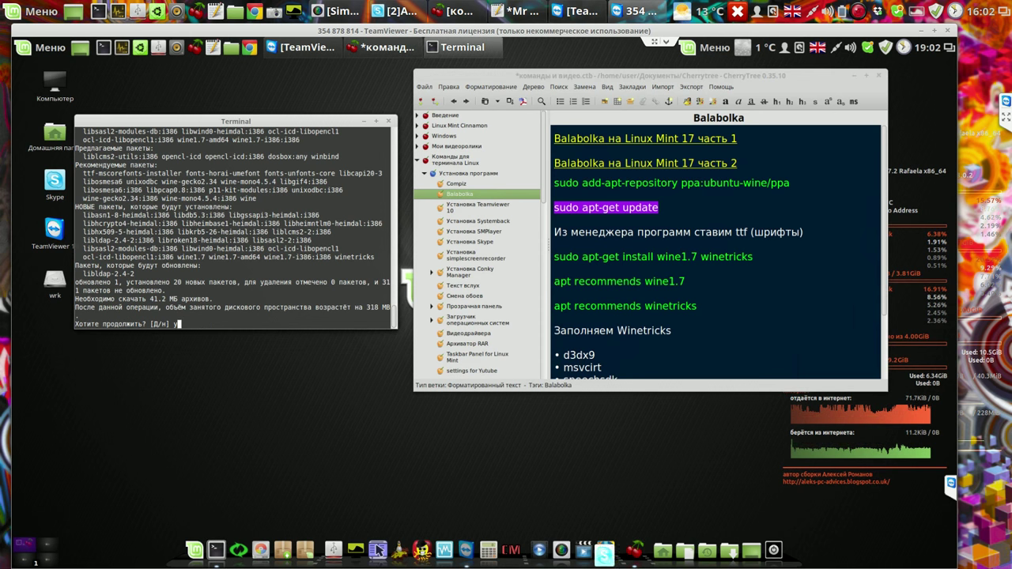
key("Return")
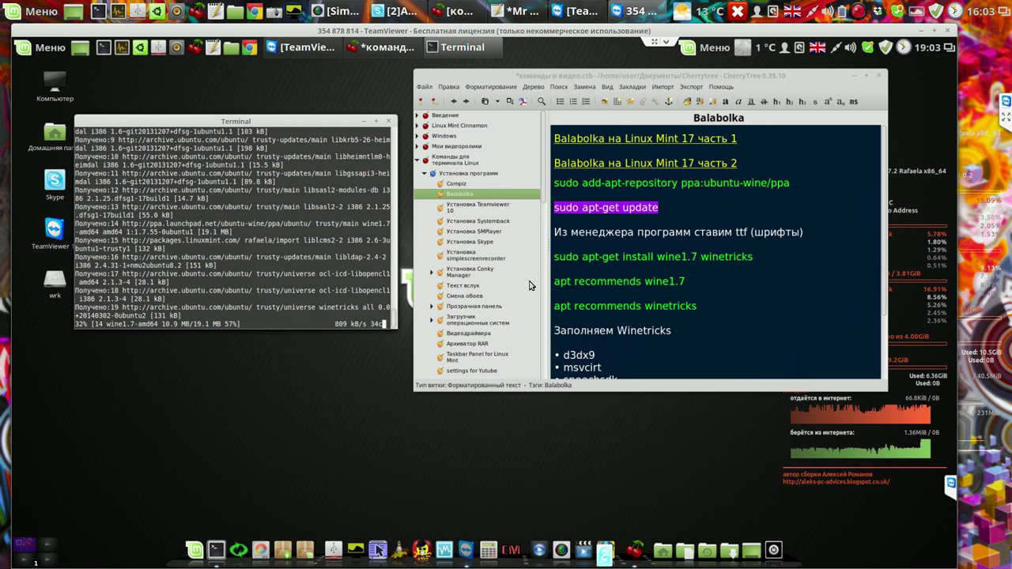
Close the terminal showing the ttf-mscorefonts-installer licence agreement, ending its running process
left_click(653, 246)
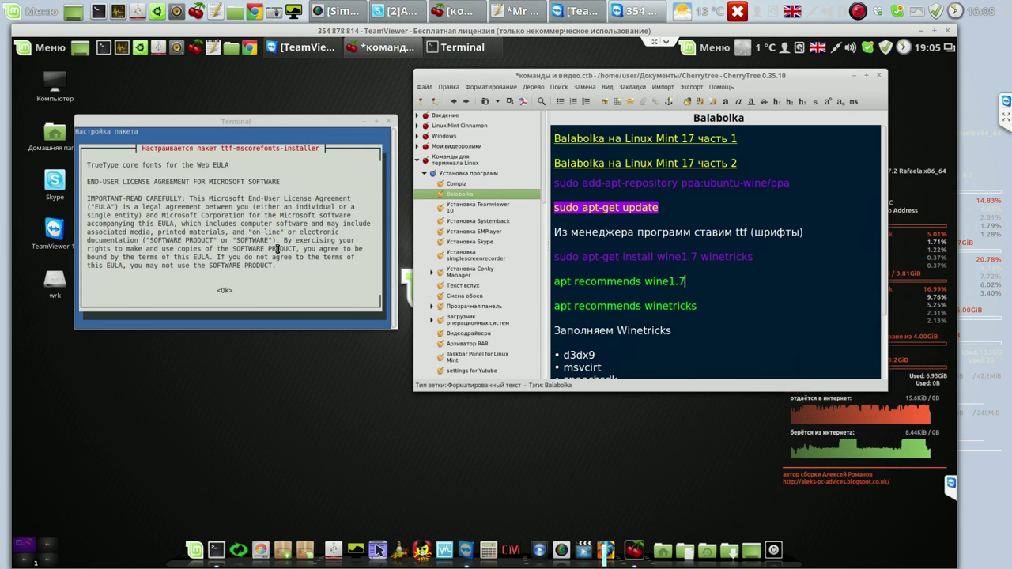
left_click(277, 249)
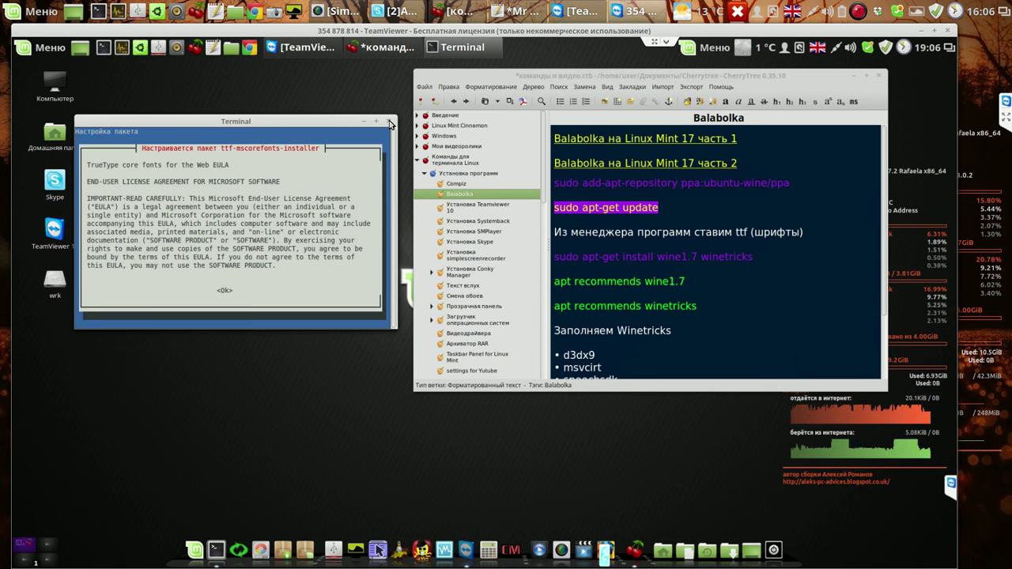
left_click(389, 122)
left_click(345, 258)
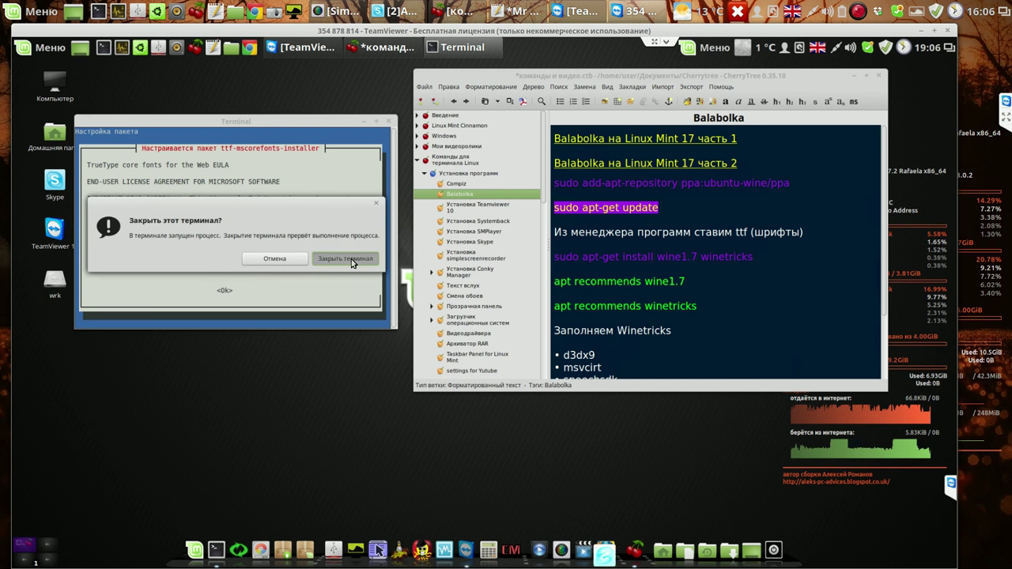
Run the note's "apt recommends winetricks" command in a new terminal placed beside the notebook, and close that terminal
left_click(103, 48)
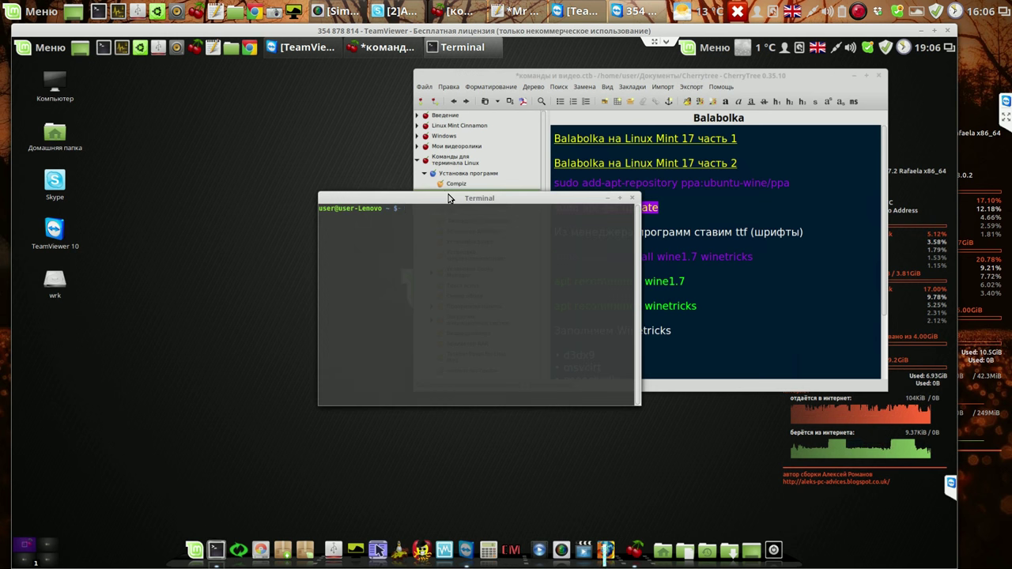
left_click_drag(448, 198, 209, 137)
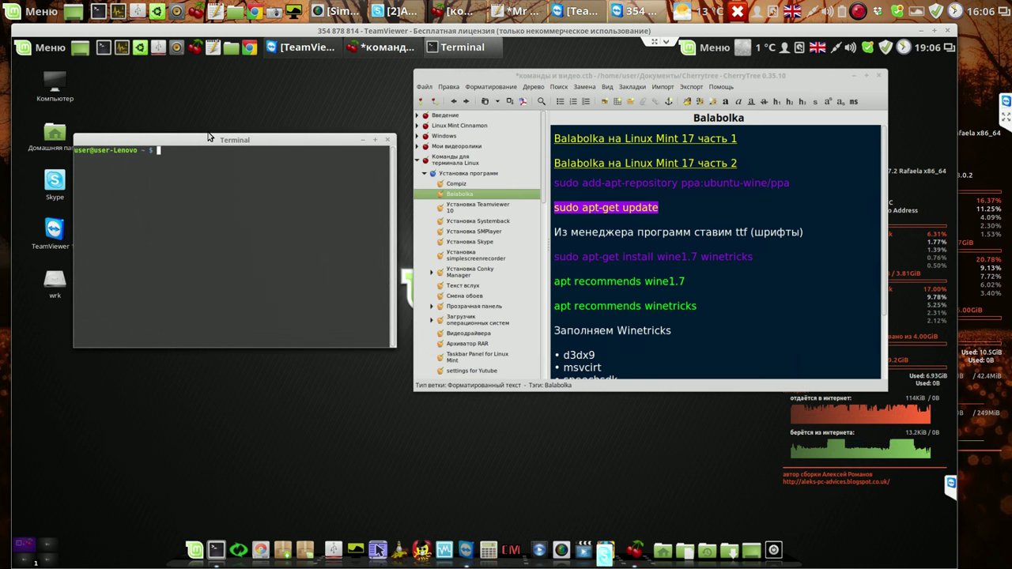
left_click(697, 306)
left_click_drag(698, 306, 552, 307)
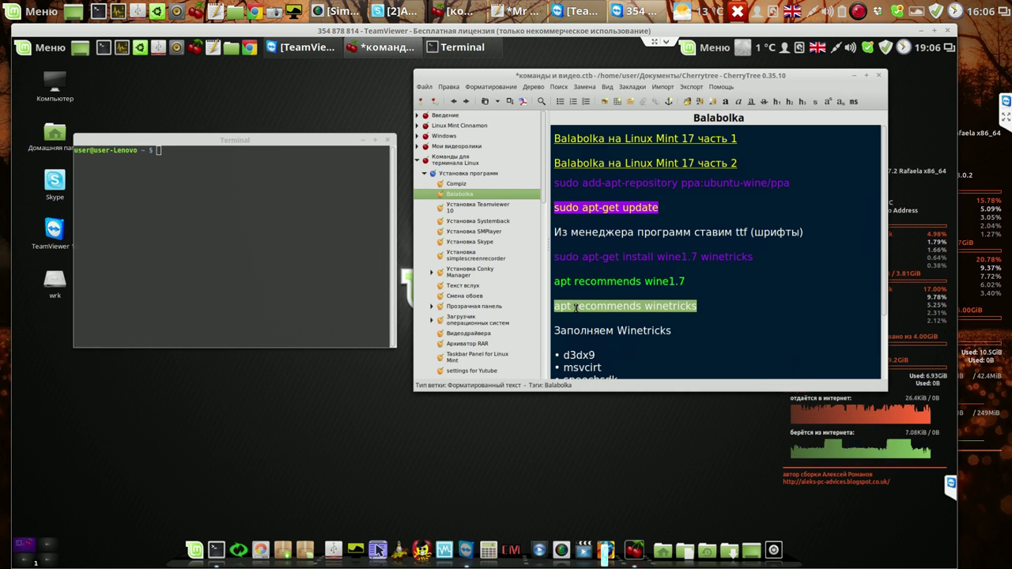
left_click_drag(270, 203, 211, 159)
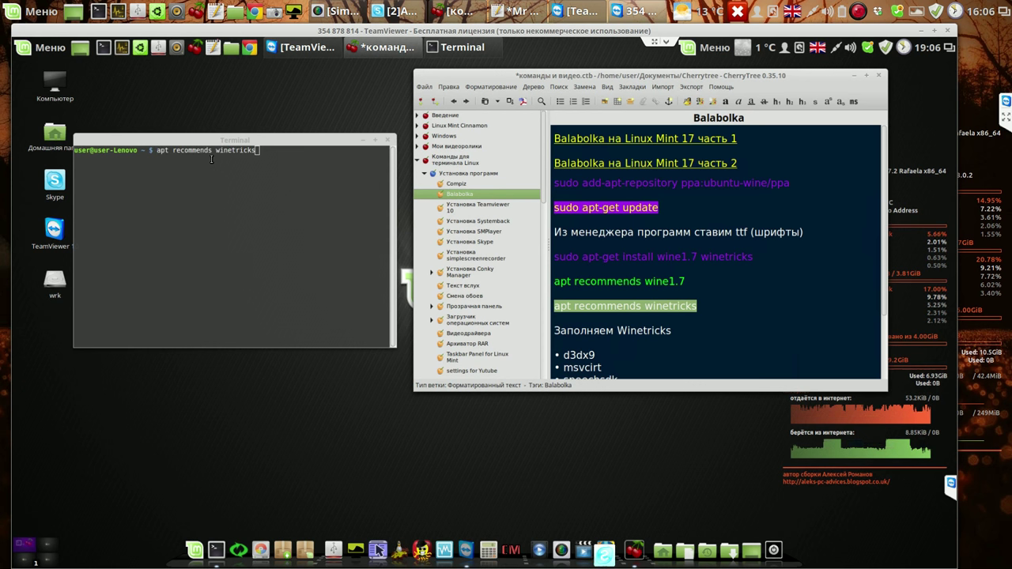
left_click(284, 157)
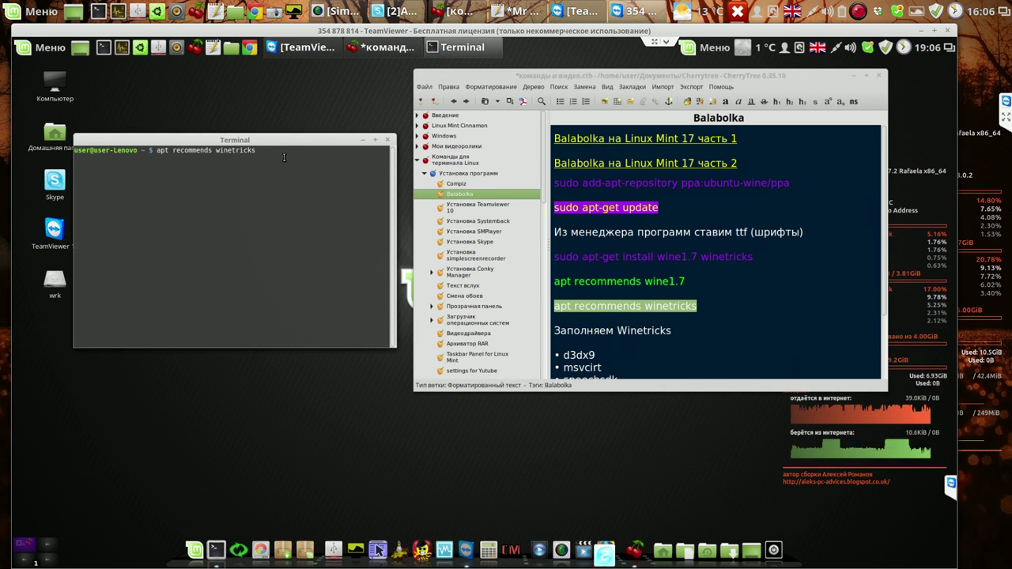
key("Return")
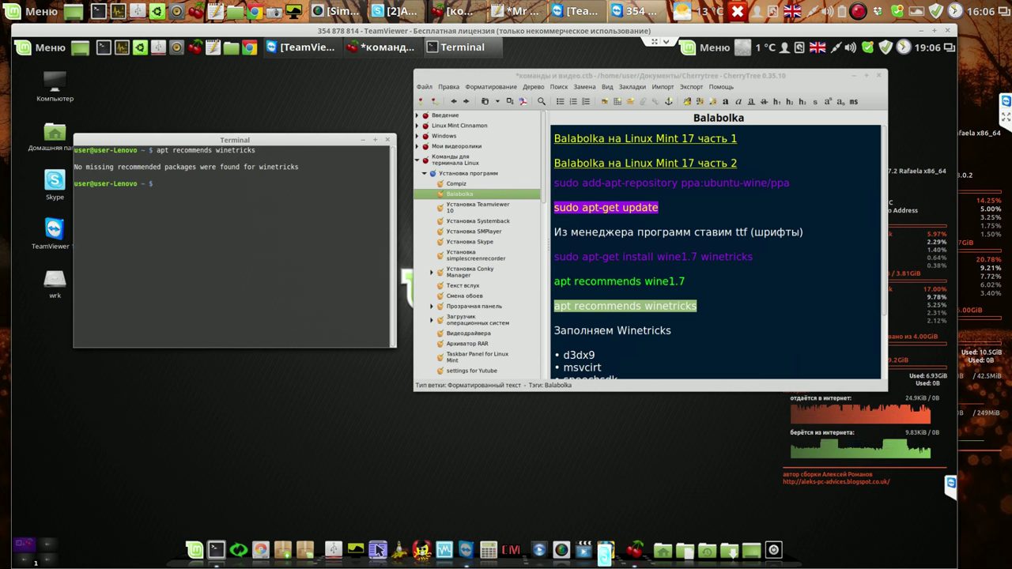
left_click(387, 141)
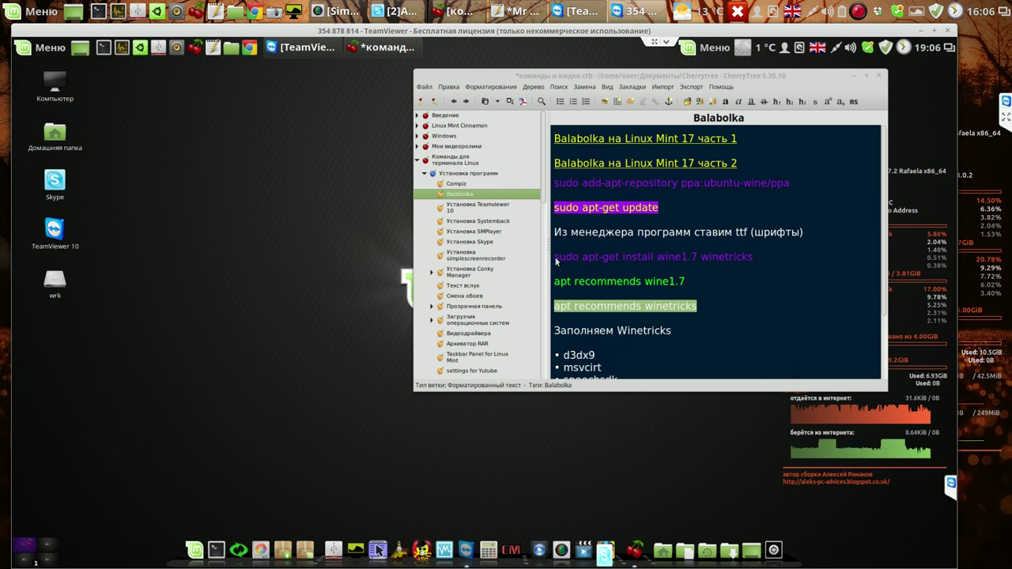
Launch the software manager "Менеджер программ", authenticating with the account password, and move its window aside
left_click(703, 307)
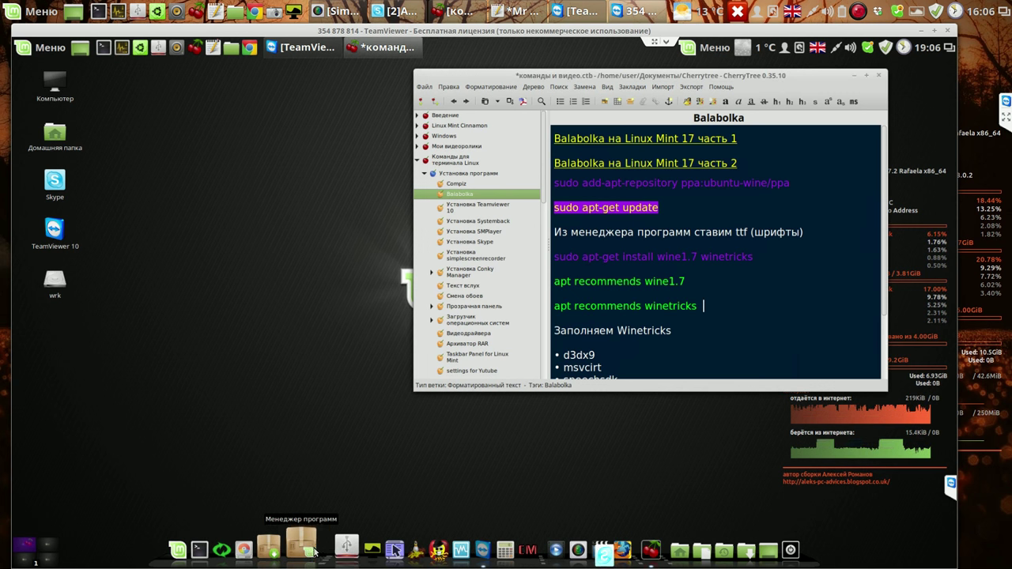
left_click(315, 553)
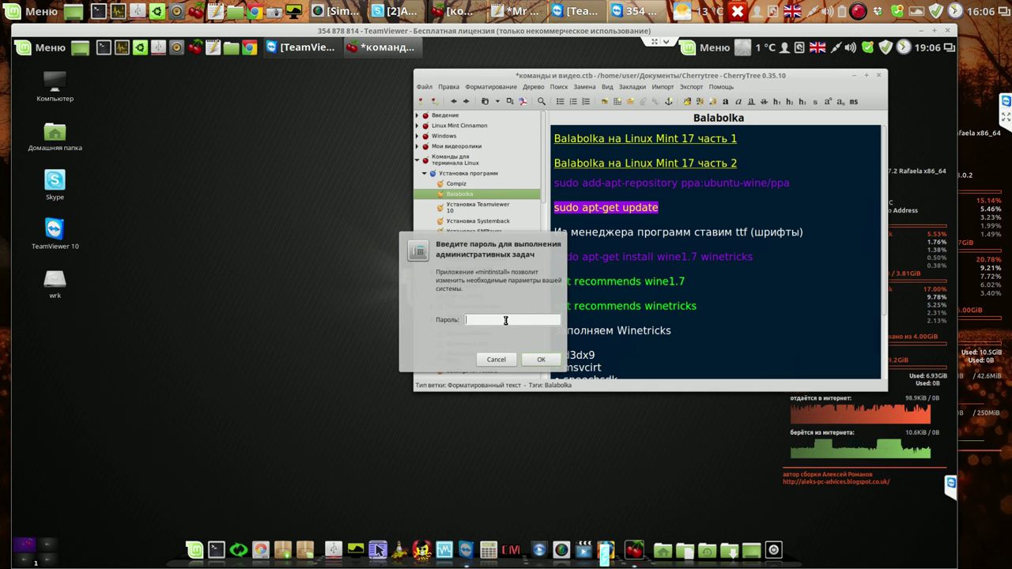
type("*")
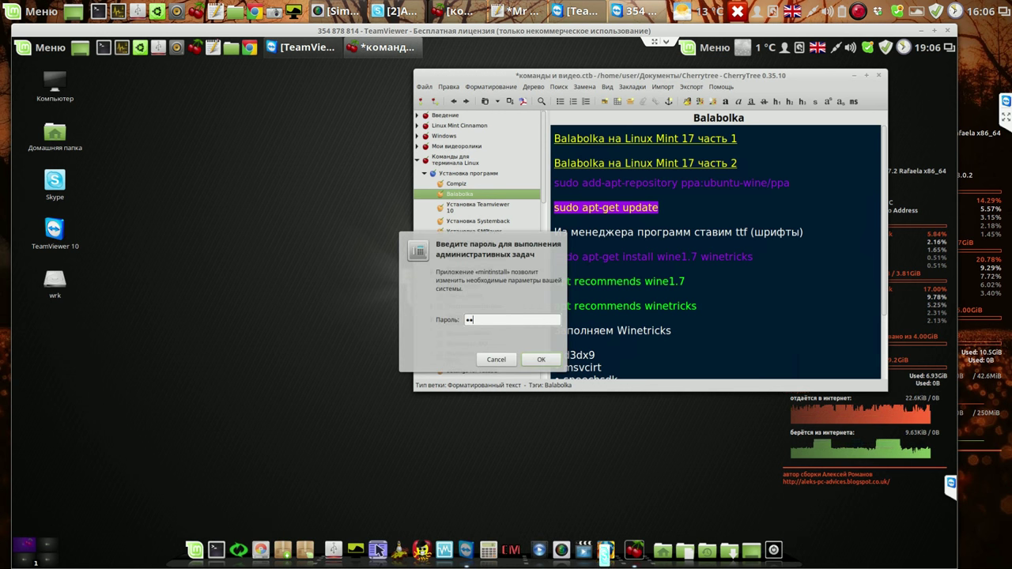
type("**")
key("Return")
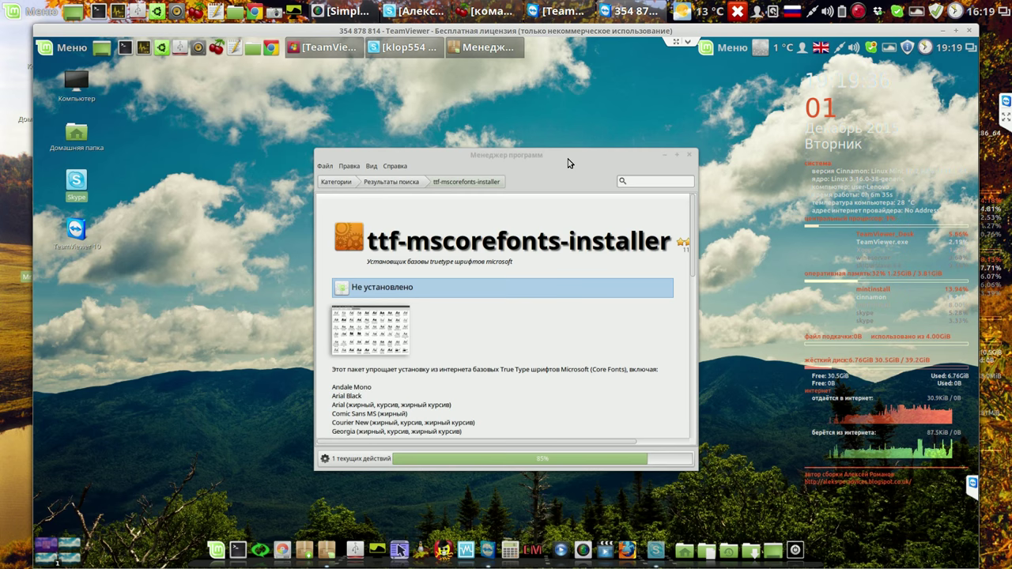
left_click_drag(568, 163, 486, 103)
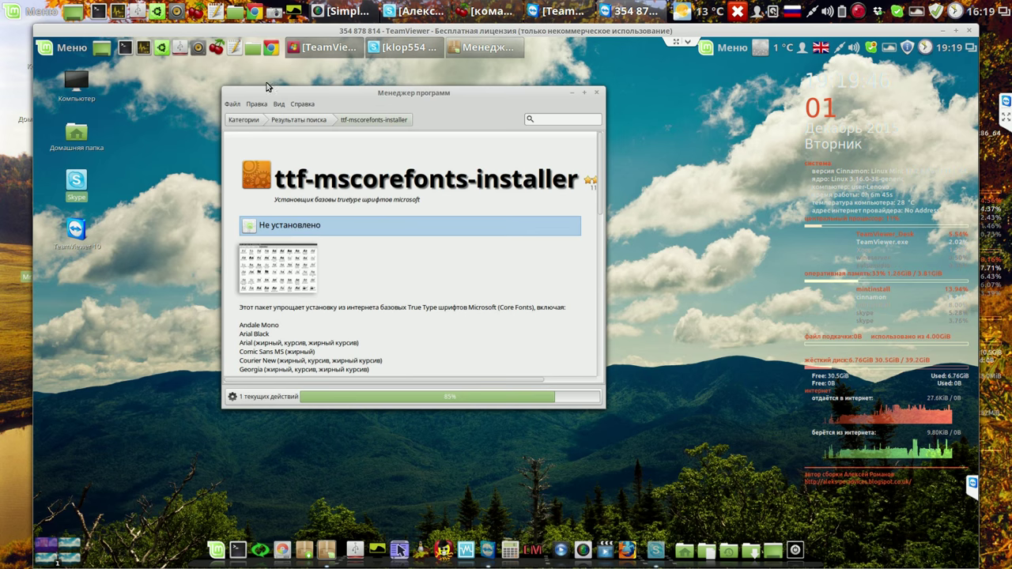
Open the startup applications list "Автозагрузка" in the system settings, review its entries, and close the window
left_click(47, 50)
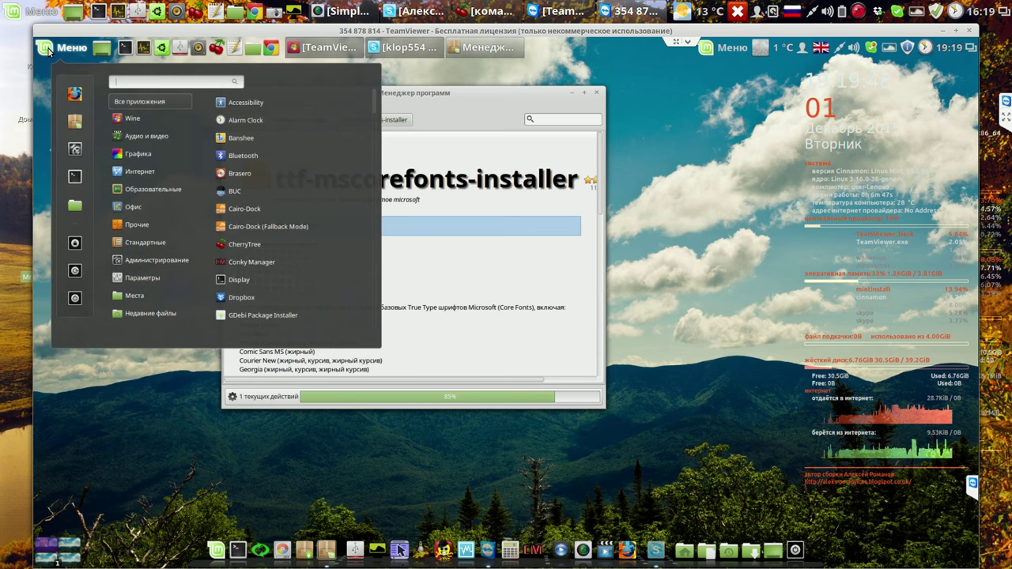
left_click(75, 150)
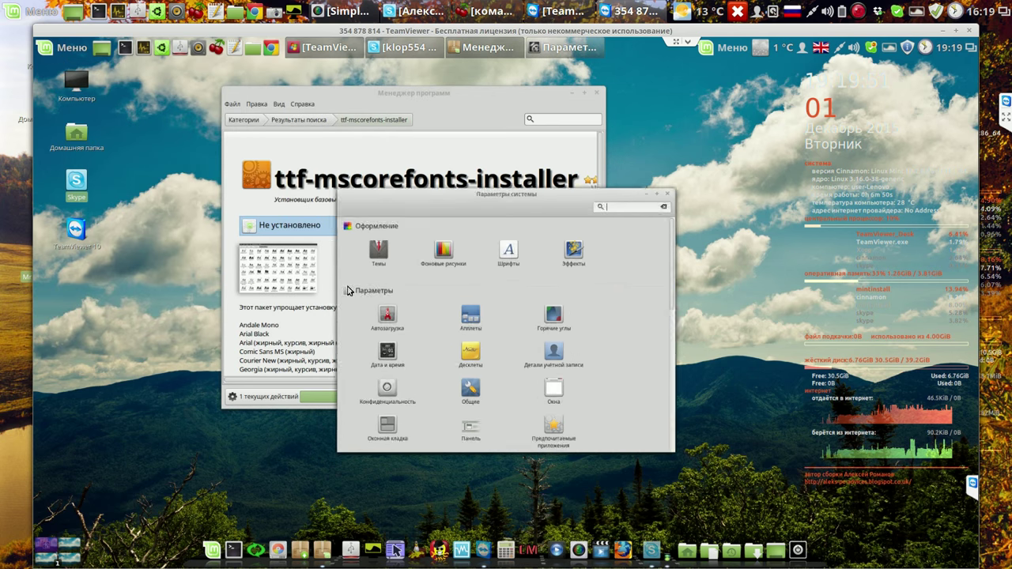
left_click(368, 316)
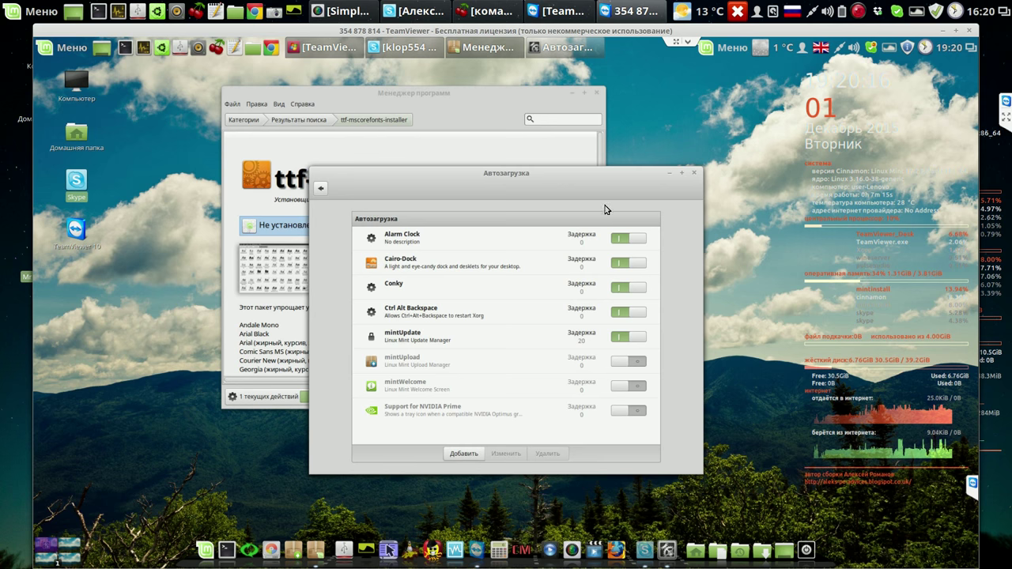
left_click(693, 173)
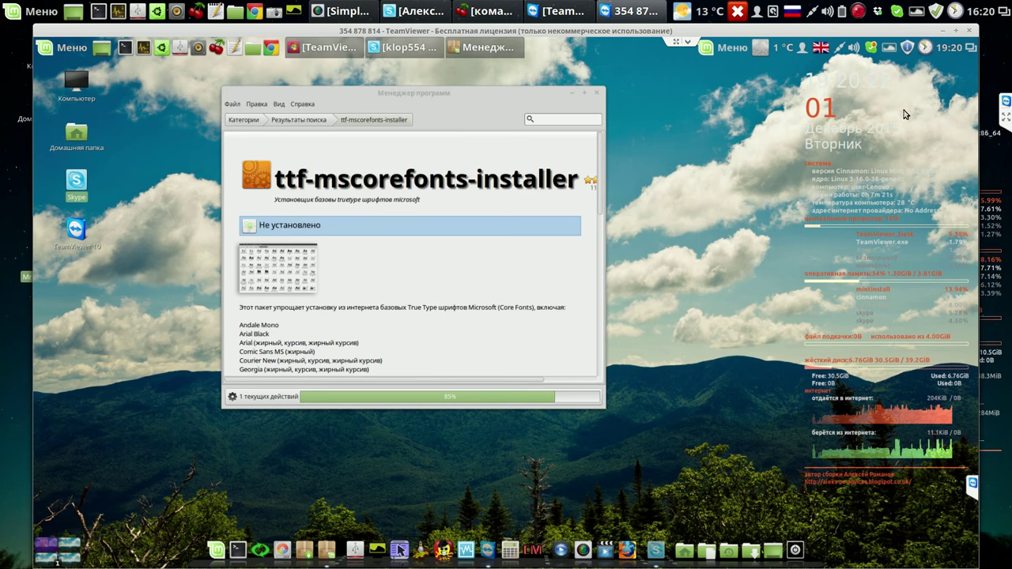
Shift the software manager window slightly and quit the wallpaper changer running in the system tray
left_click_drag(512, 98, 546, 89)
left_click(876, 53)
left_click(879, 78)
left_click(887, 50)
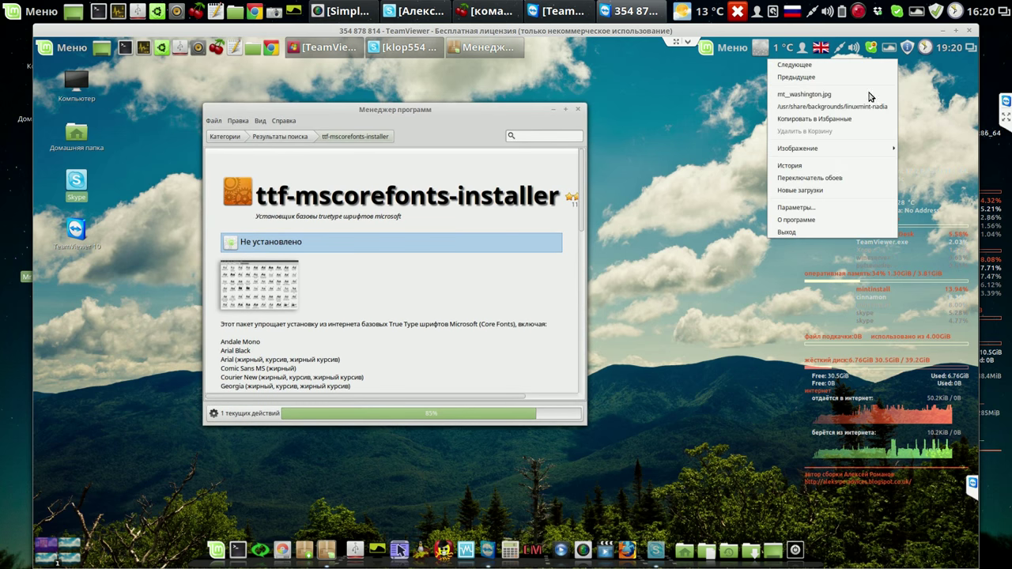
left_click(791, 233)
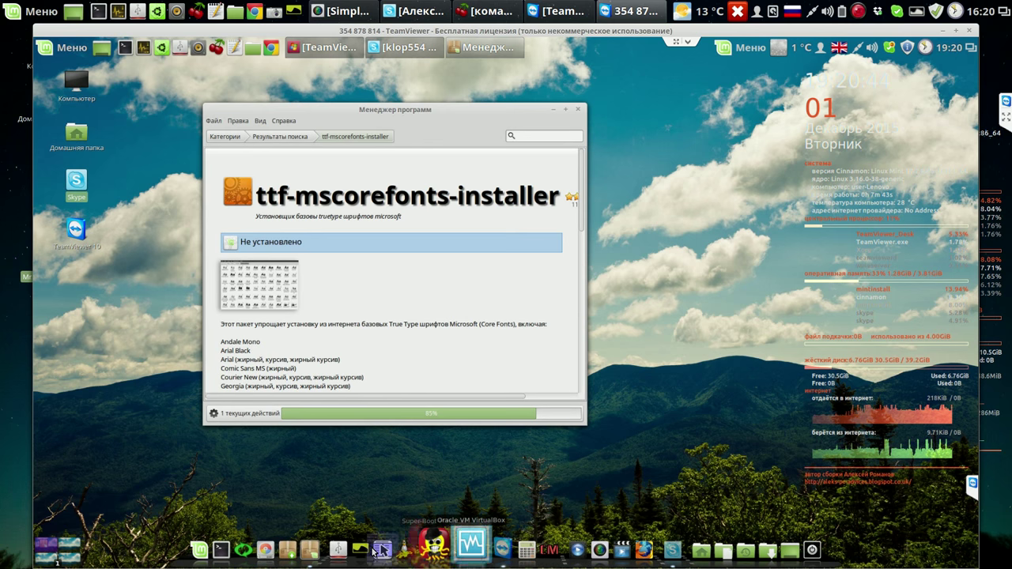
Change the desktop background to the Felicia picture from the Retro collection and close the background settings
right_click(682, 134)
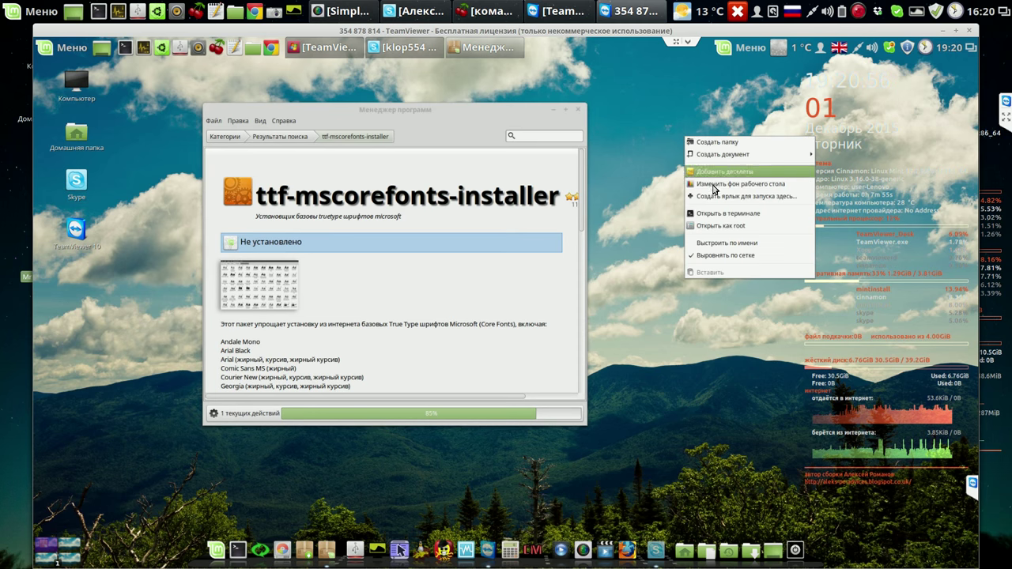
left_click(715, 187)
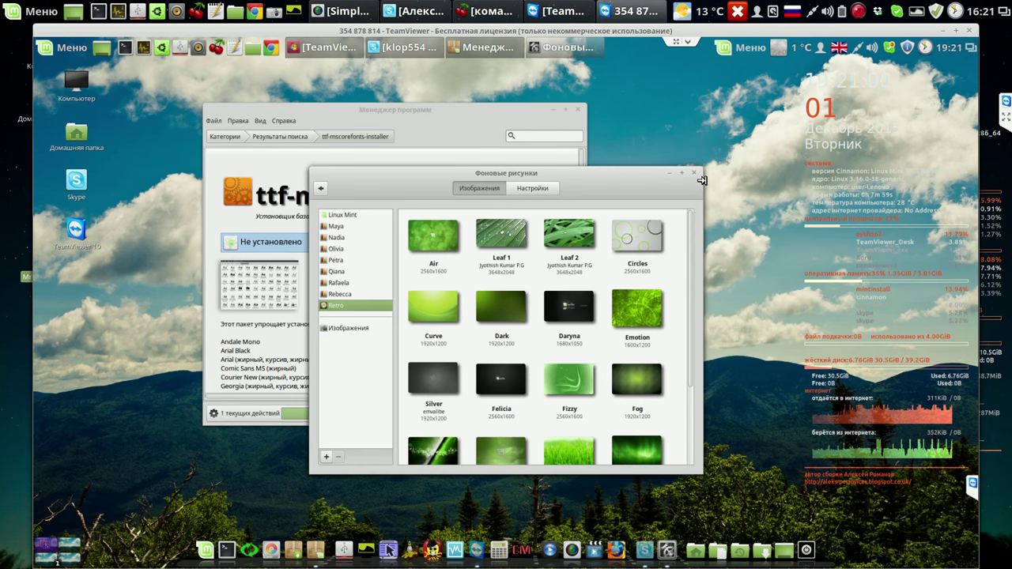
left_click(506, 380)
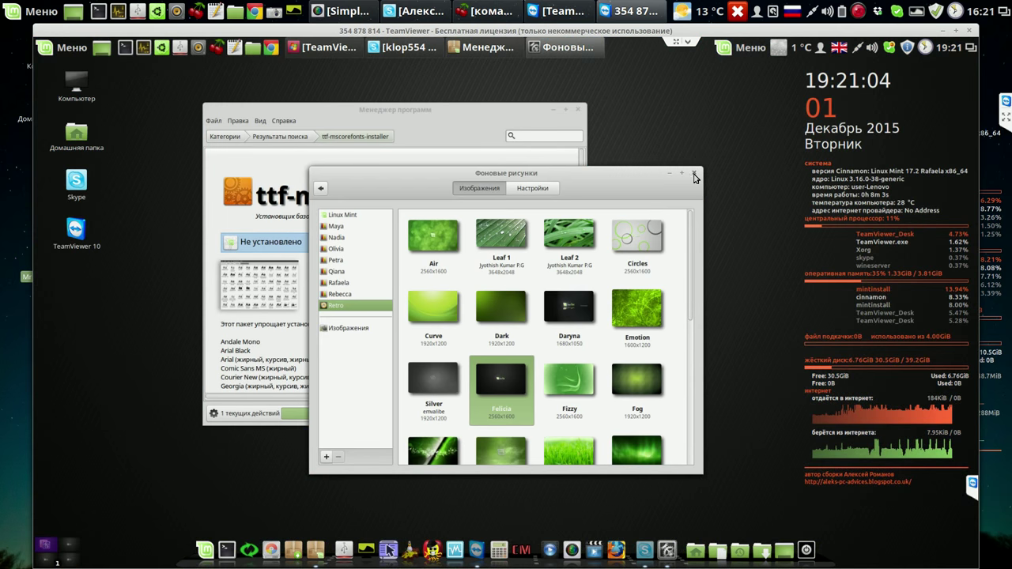
left_click(693, 173)
Move and enlarge the software manager window, and look through the ttf-mscorefonts-installer page down to its reviews
left_click_drag(427, 109, 362, 82)
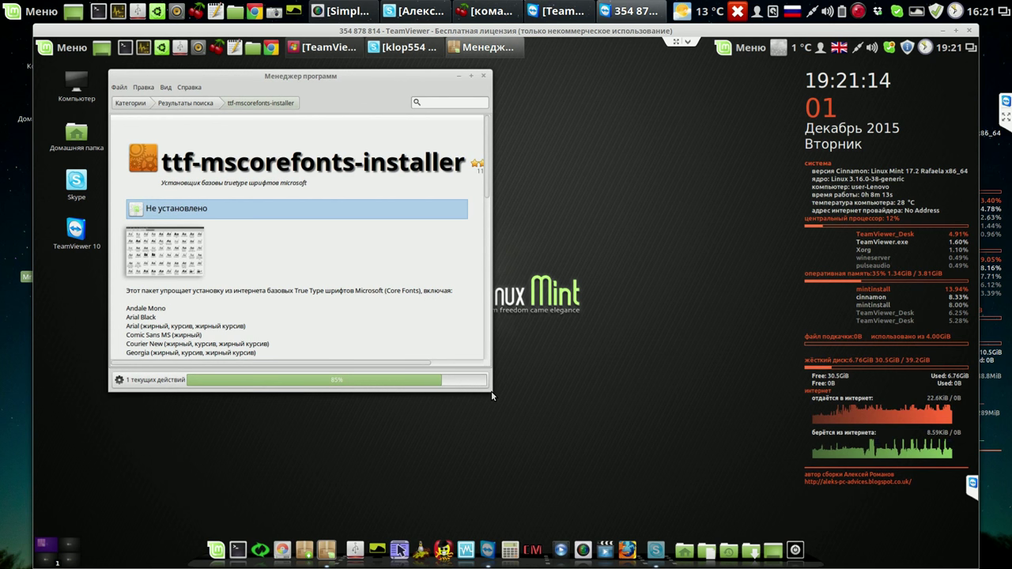
left_click_drag(491, 390, 587, 419)
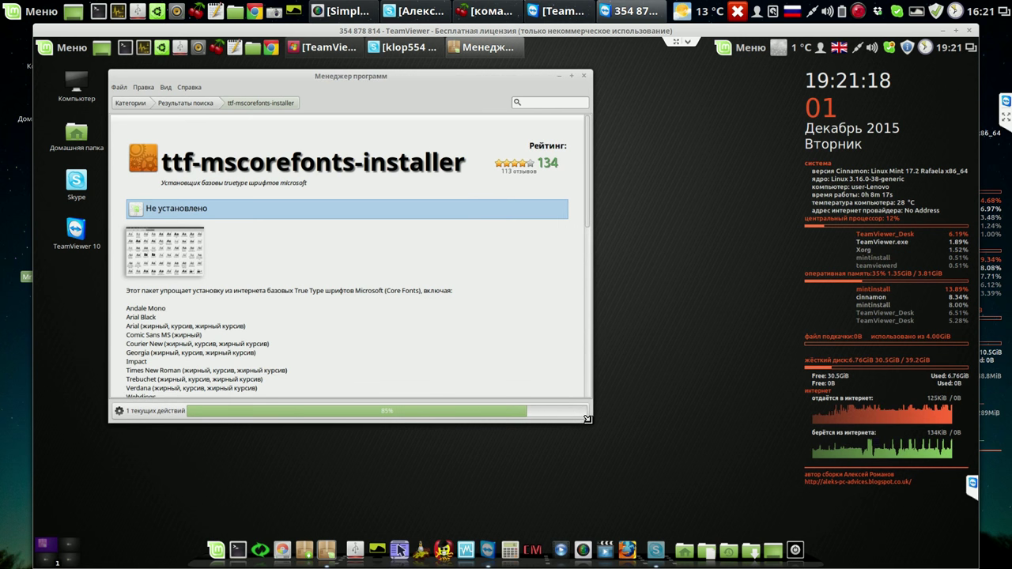
left_click_drag(588, 212, 587, 374)
scroll(587, 349, "down", 1)
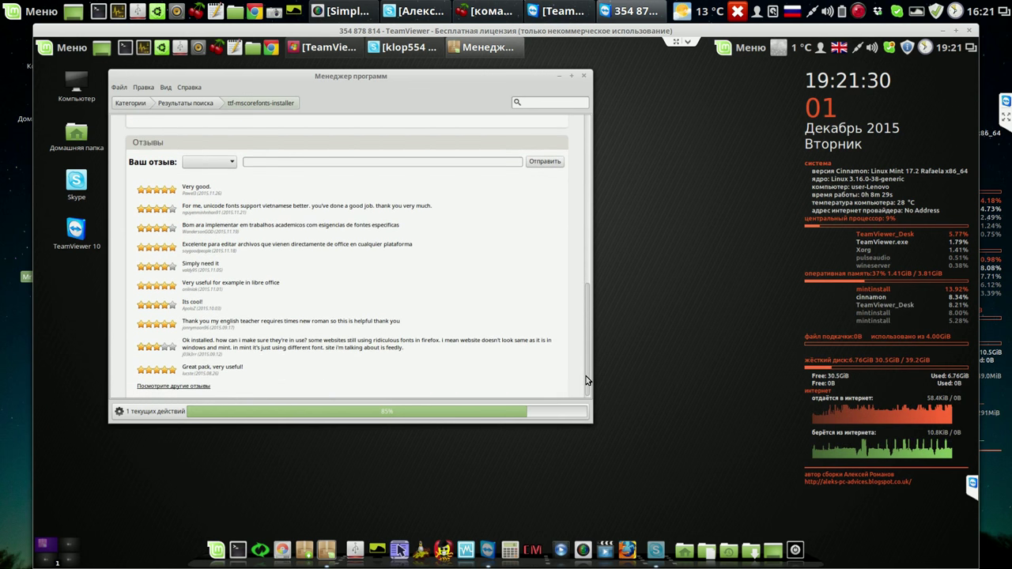
scroll(587, 356, "down", 1)
scroll(589, 131, "up", 5)
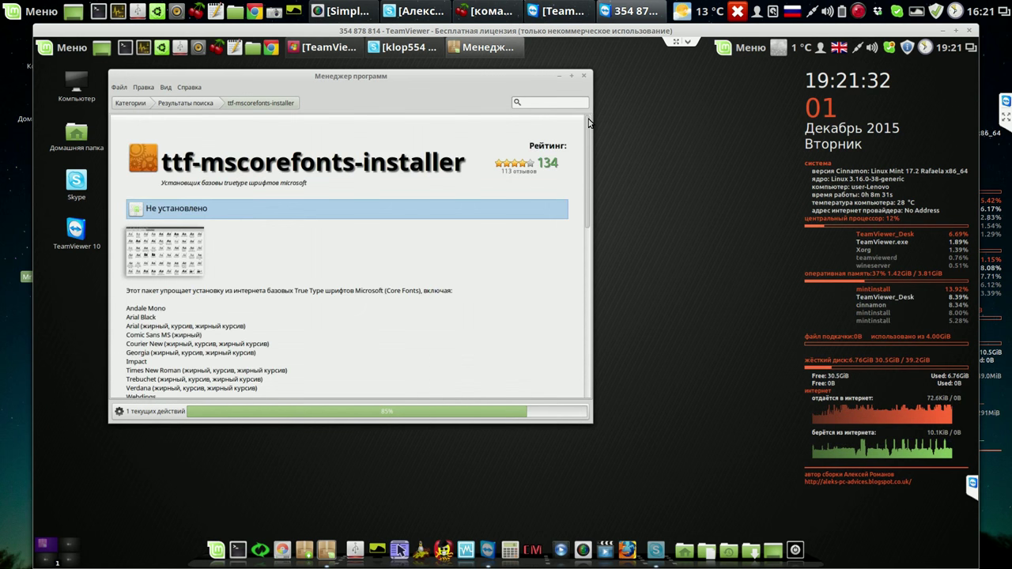
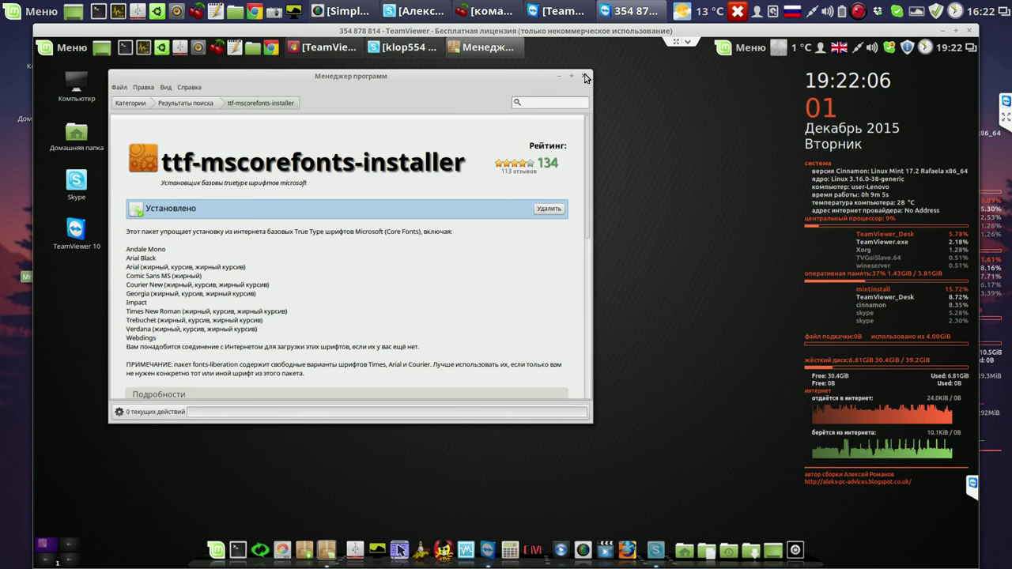
Close the software manager, bring up the remote machine's TeamViewer window briefly, and minimize it
left_click(585, 77)
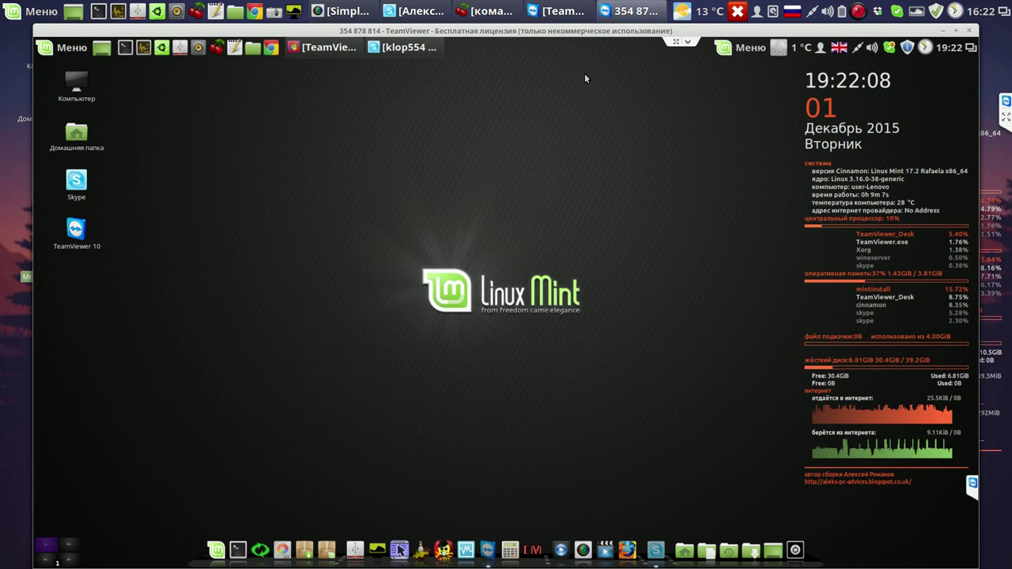
left_click(329, 47)
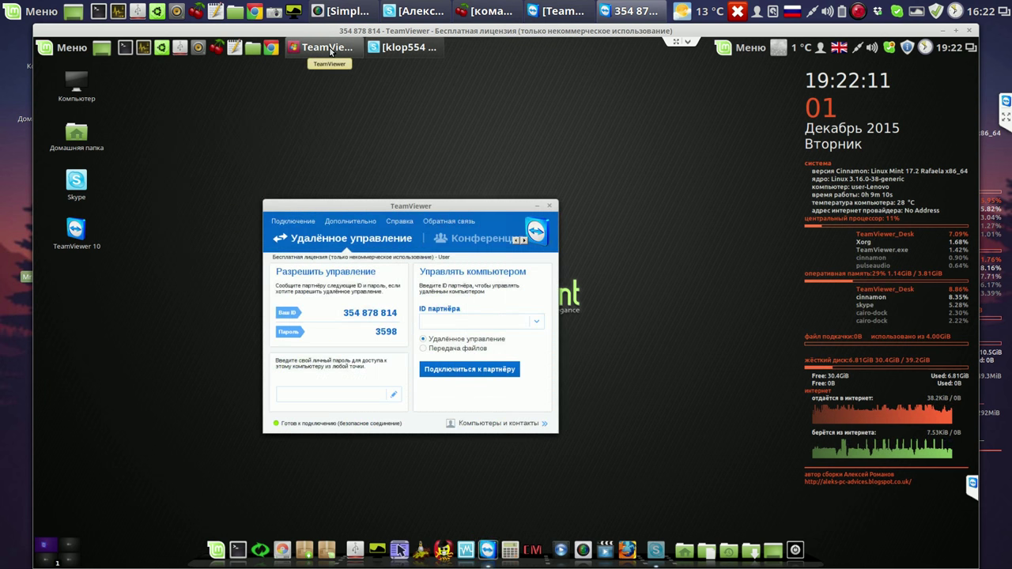
left_click(538, 208)
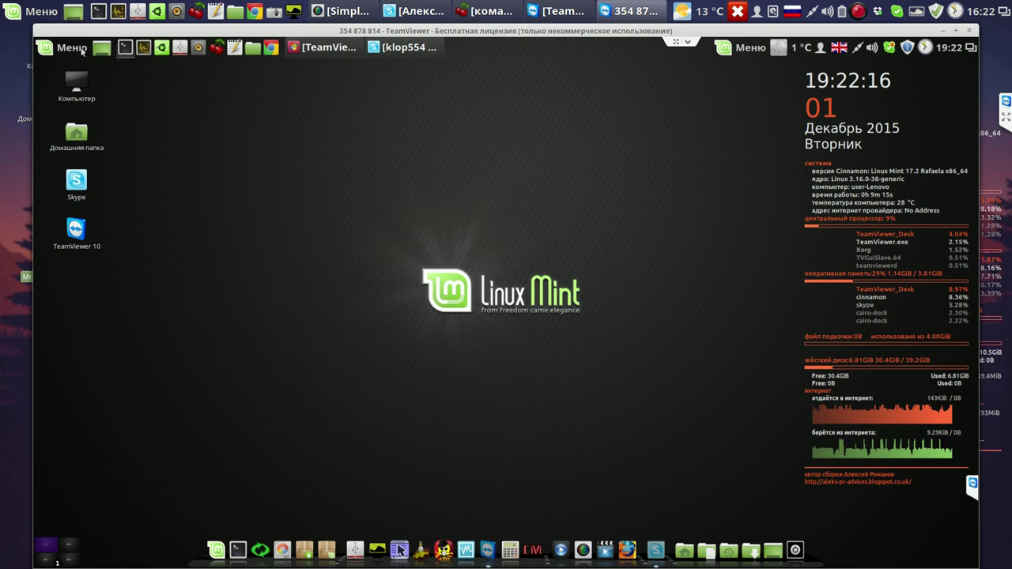
Launch Winetricks from the Wine applications and accept installing the Wine Mono and Wine Gecko packages
left_click(73, 49)
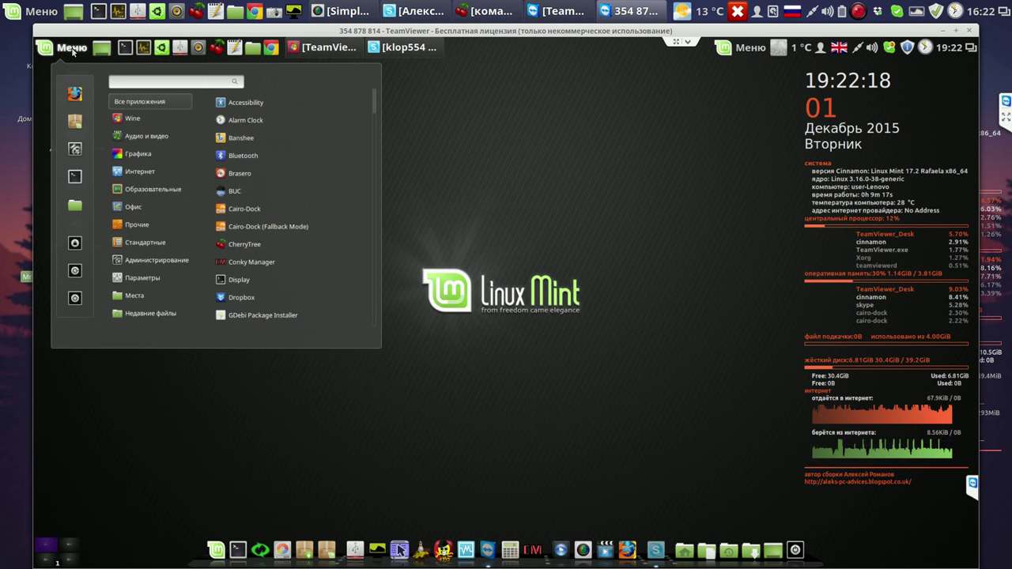
mouse_move(133, 120)
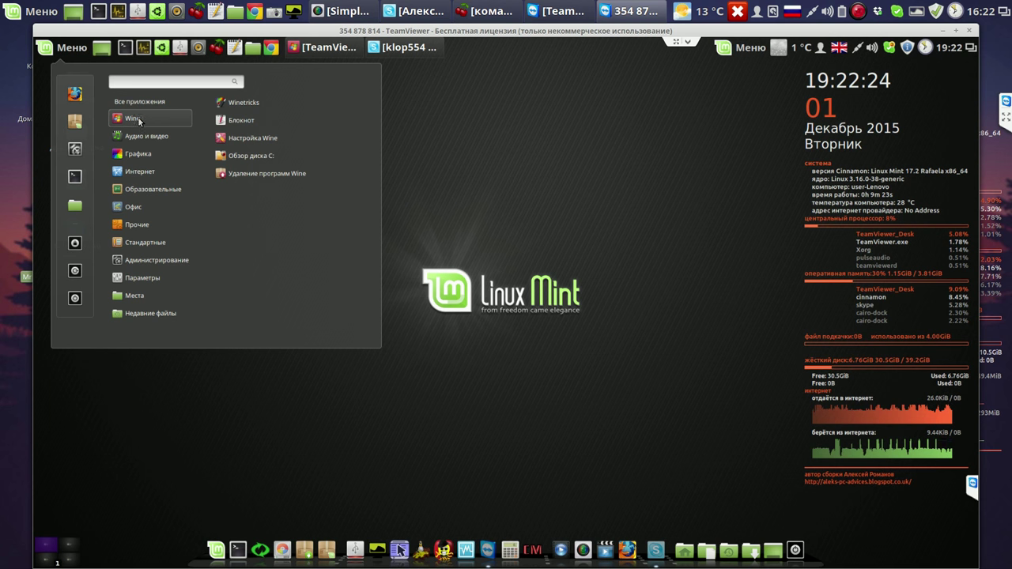
left_click(245, 103)
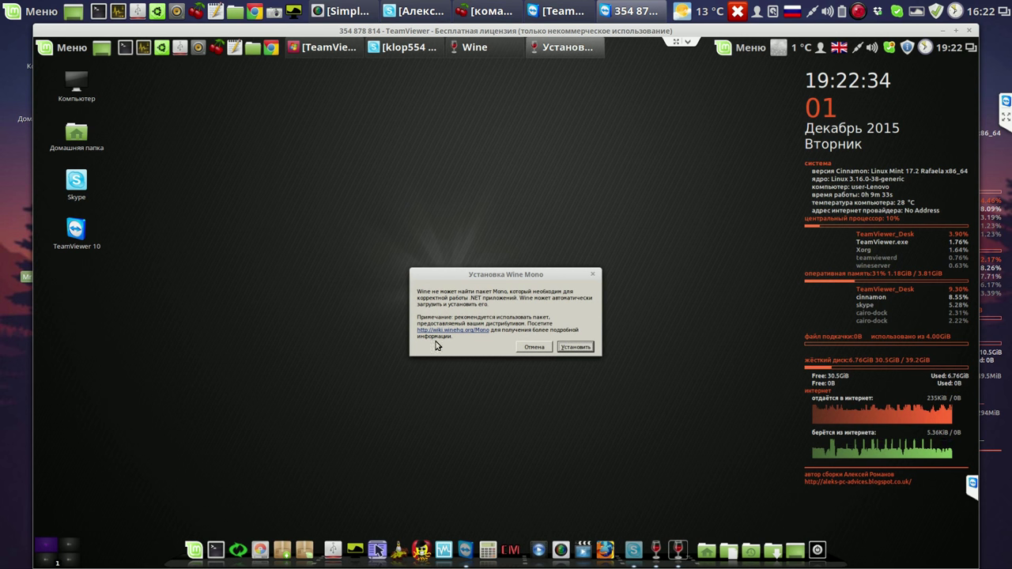
left_click(578, 351)
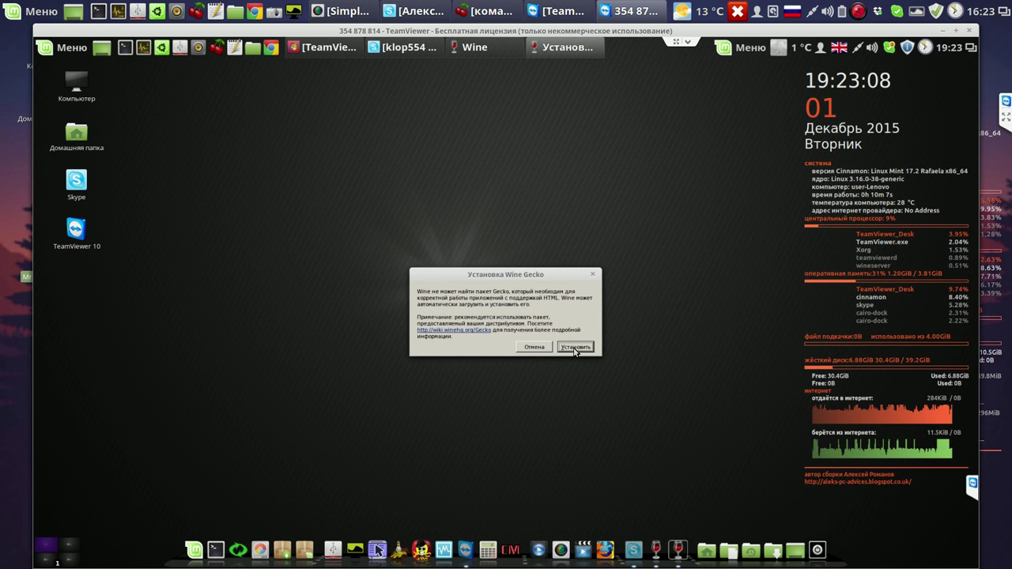
left_click(575, 347)
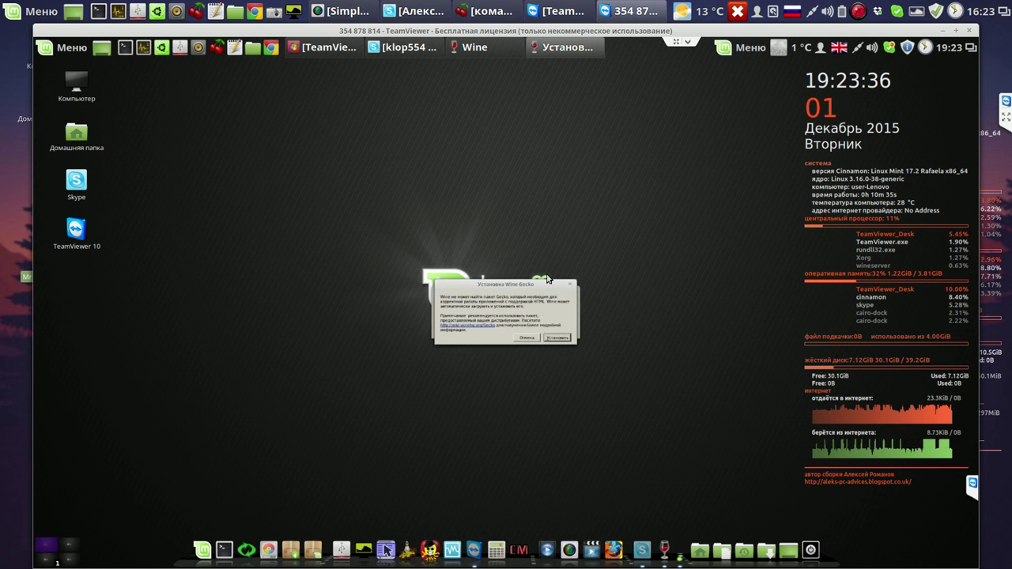
left_click(574, 348)
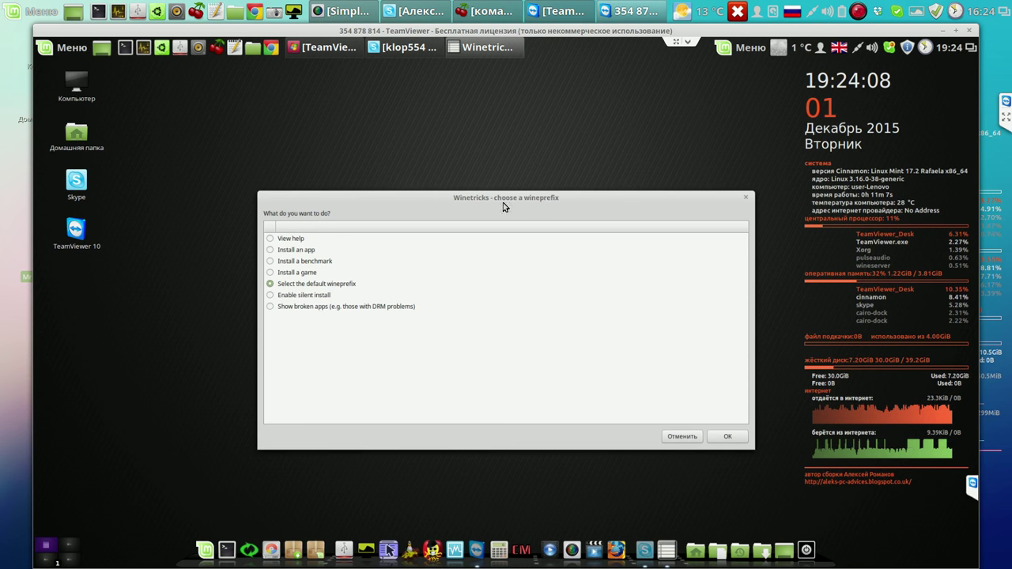
Move the Winetricks window aside and open the CherryTree Balabolka note at its list of Winetricks components
left_click_drag(454, 199, 363, 183)
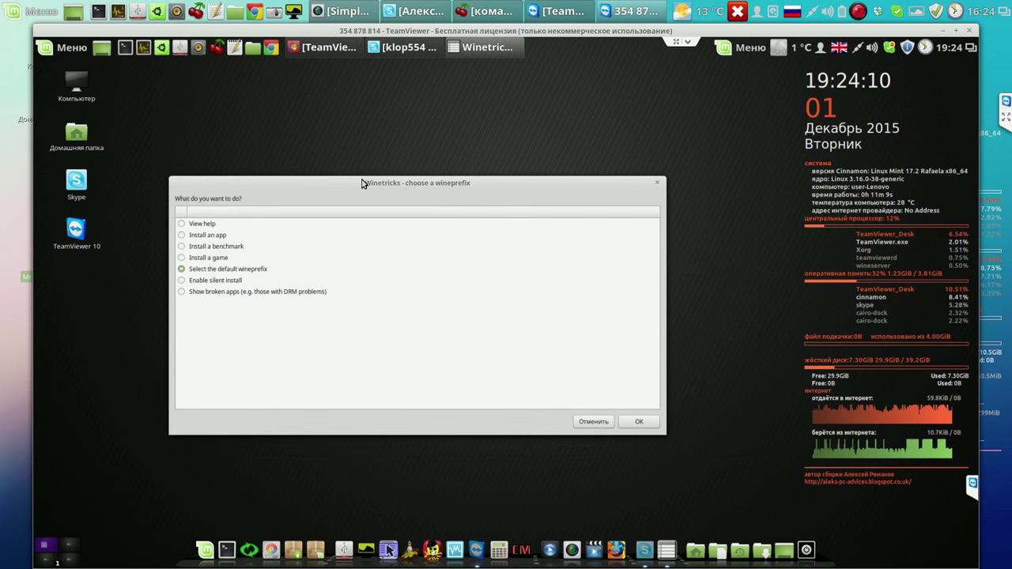
left_click(220, 50)
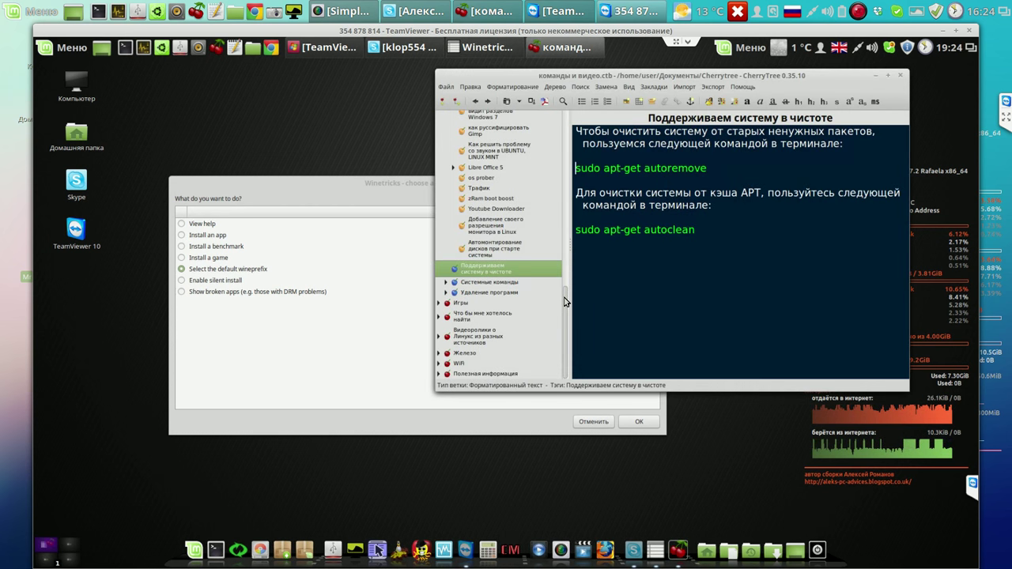
left_click_drag(566, 270, 563, 143)
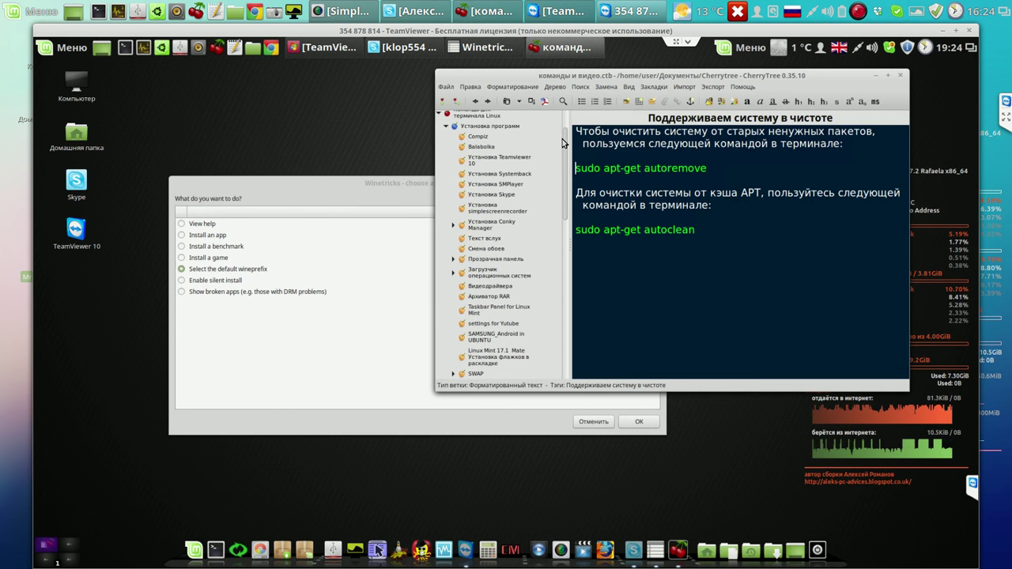
left_click(476, 147)
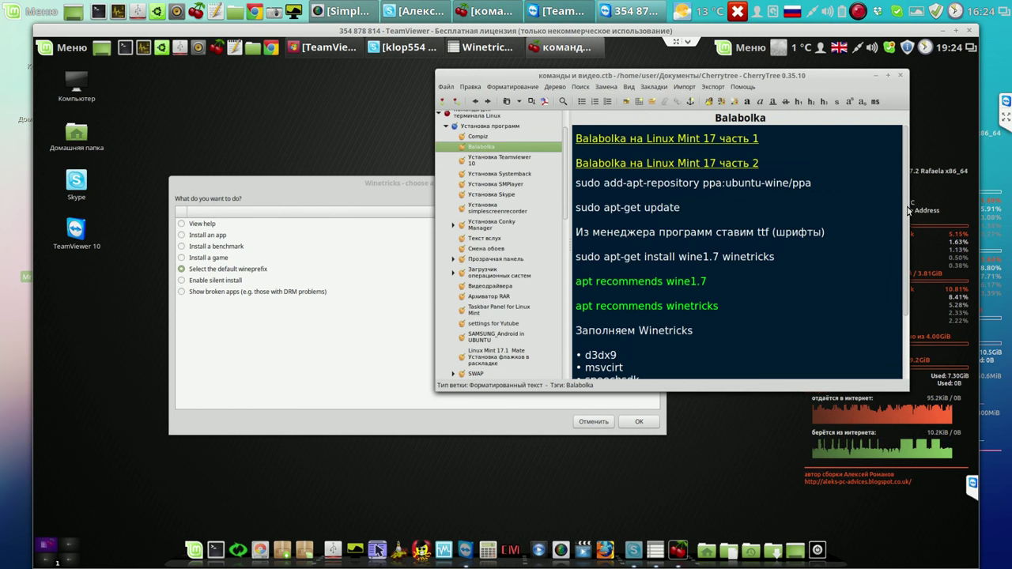
left_click_drag(907, 204, 906, 262)
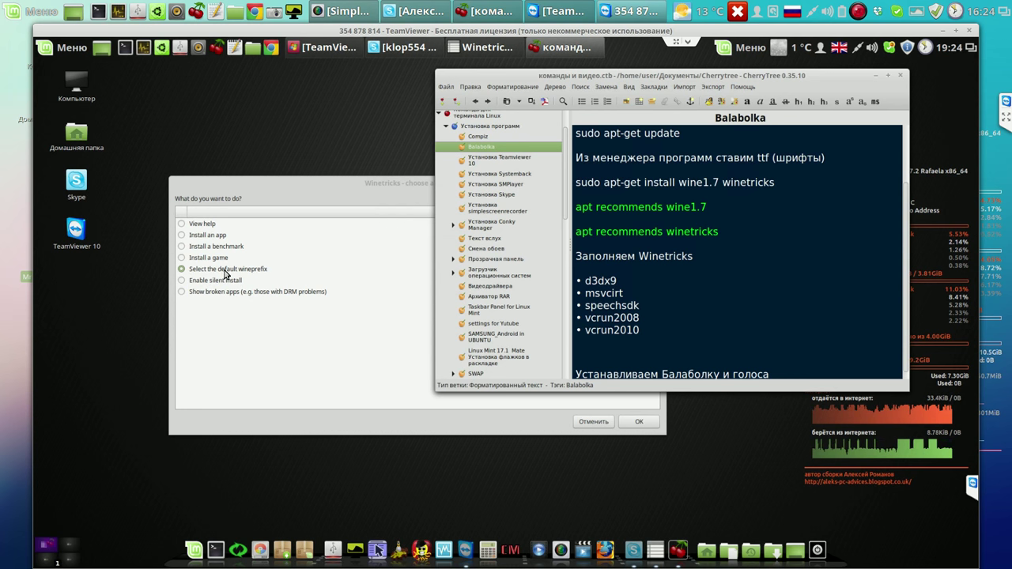
Select the default wineprefix in Winetricks, decline reporting usage statistics, and dismiss the information message
left_click(386, 279)
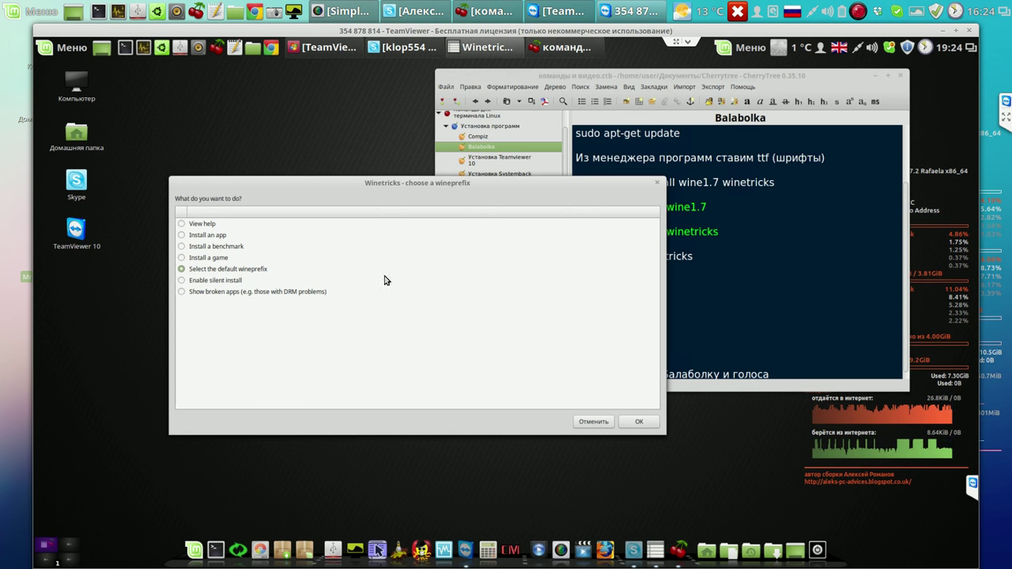
left_click(640, 422)
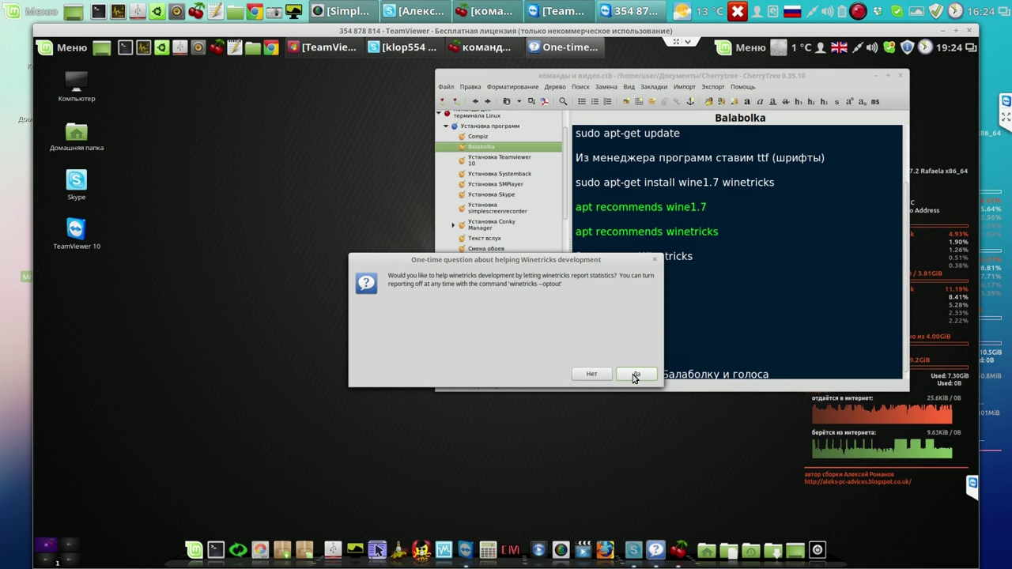
left_click(593, 374)
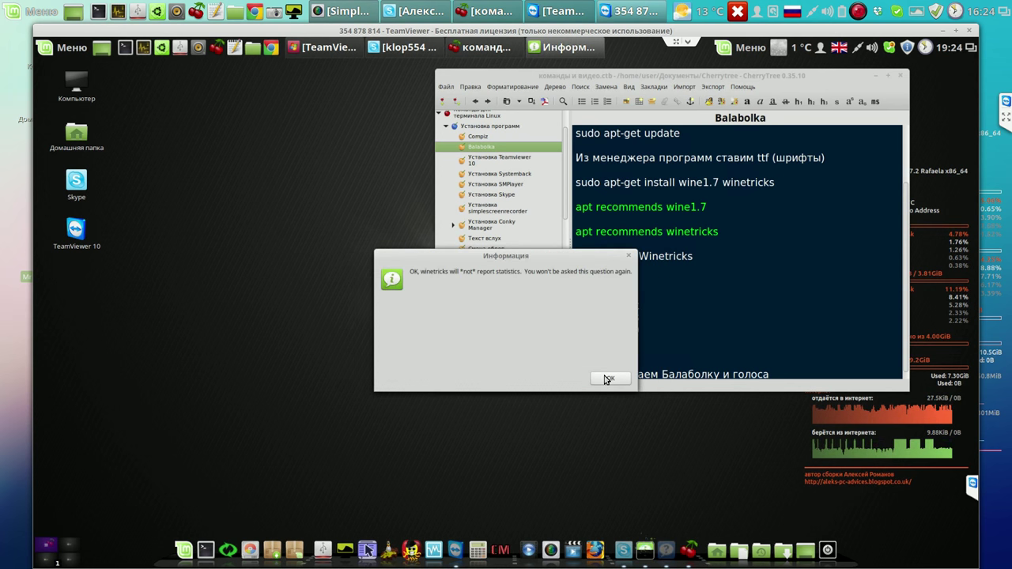
left_click(610, 380)
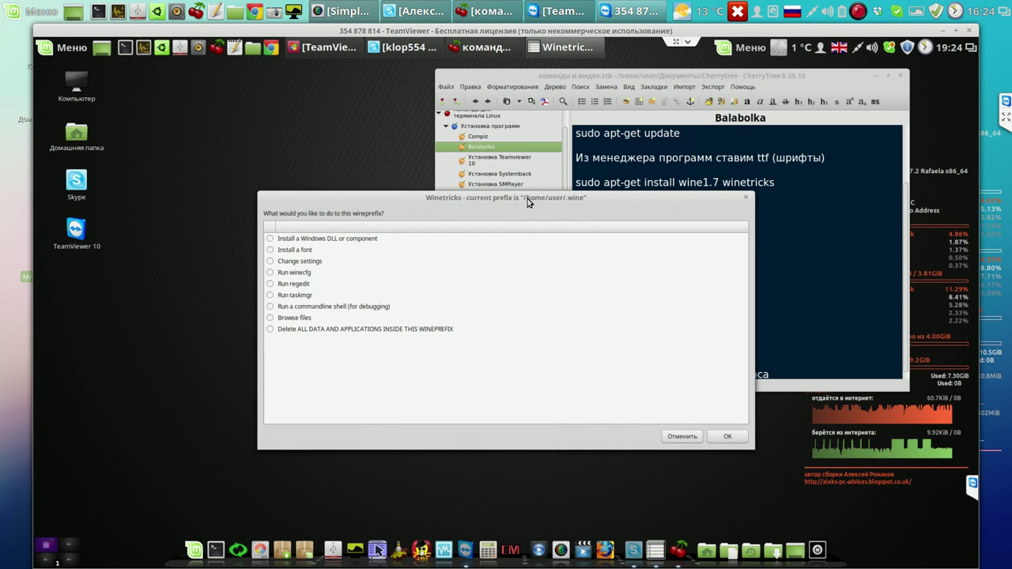
Choose to install a Windows DLL or component in Winetricks and mark the d3dx9 and msvcirt packages
left_click(271, 240)
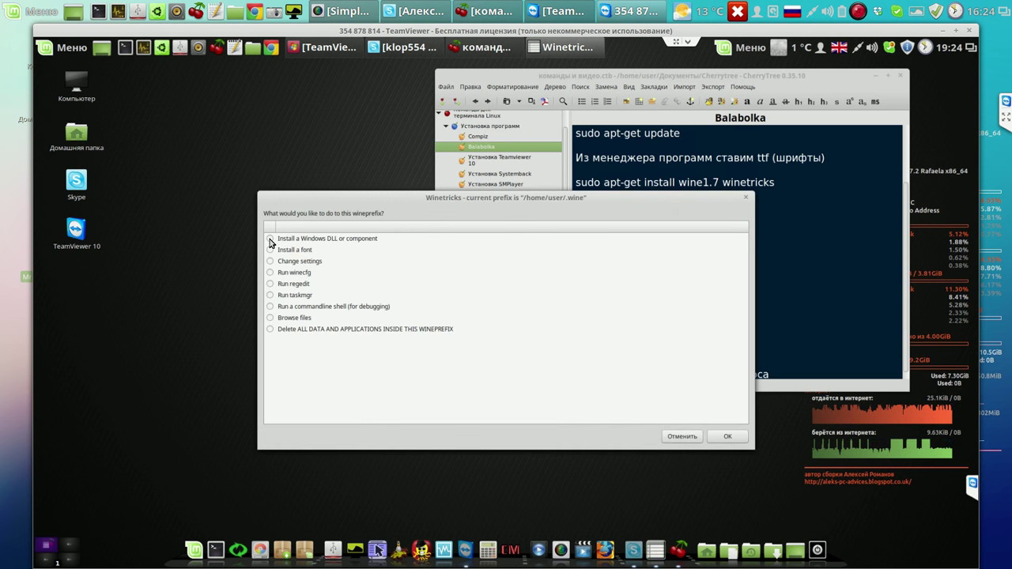
left_click(729, 436)
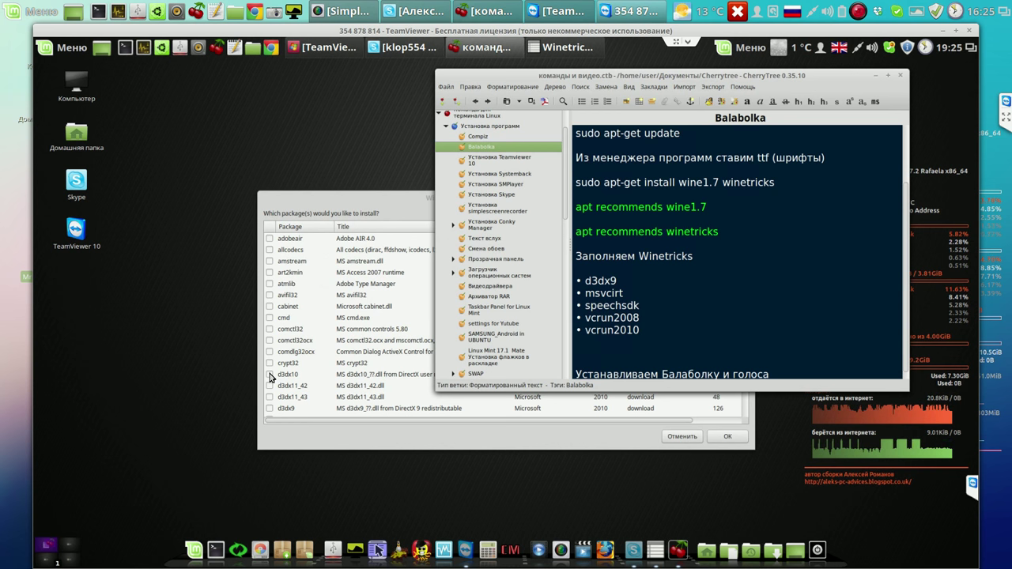
left_click(270, 409)
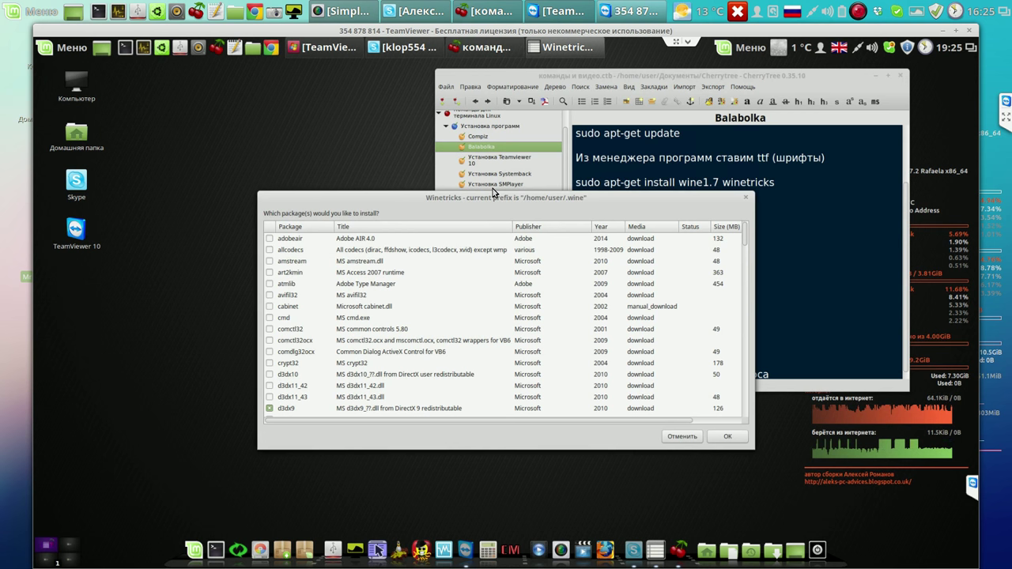
left_click(836, 251)
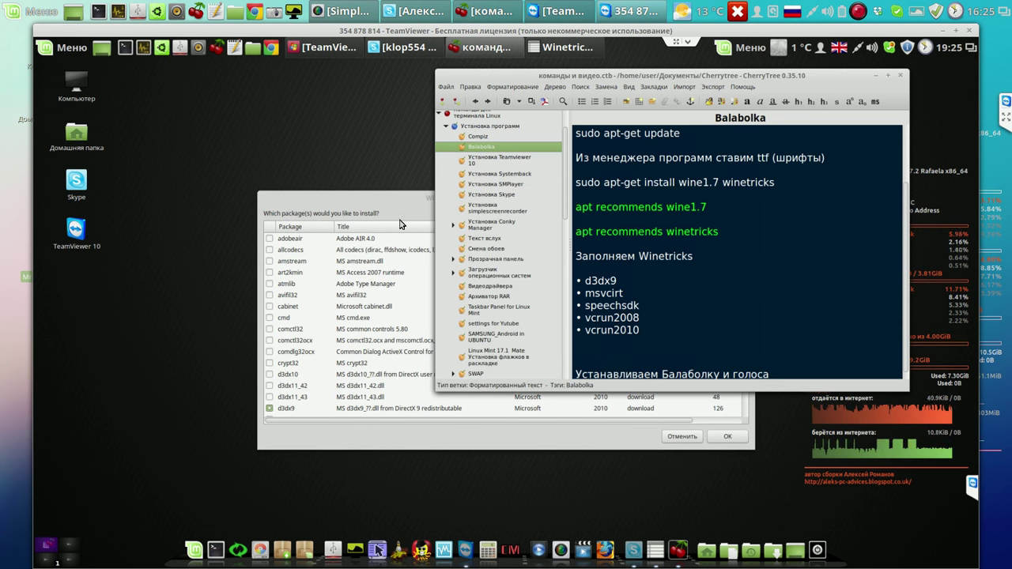
scroll(274, 395, "down", 15)
left_click(273, 396)
left_click(270, 392)
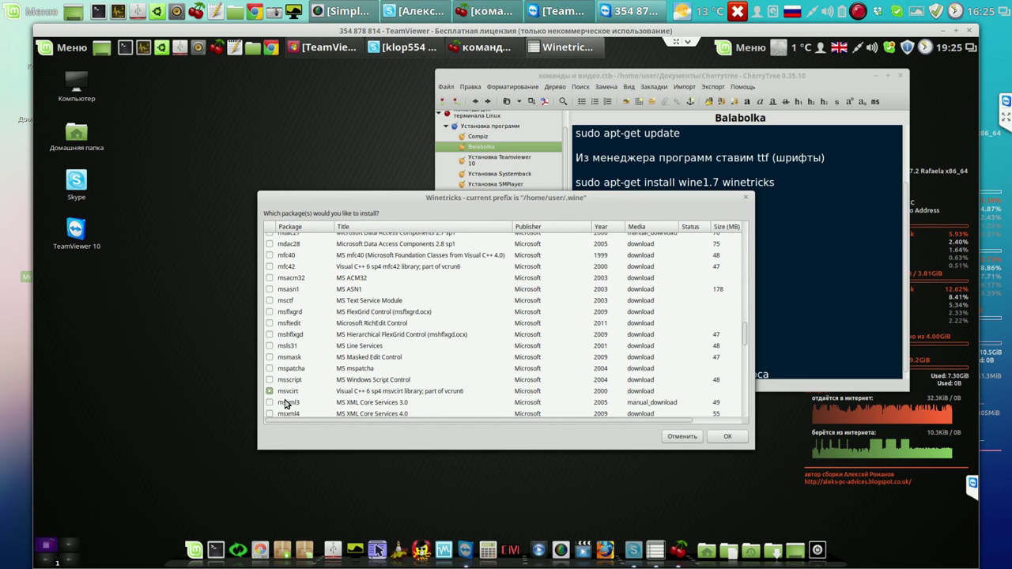
Recheck the component list in the CherryTree note and mark the speechsdk package in Winetricks
left_click(830, 312)
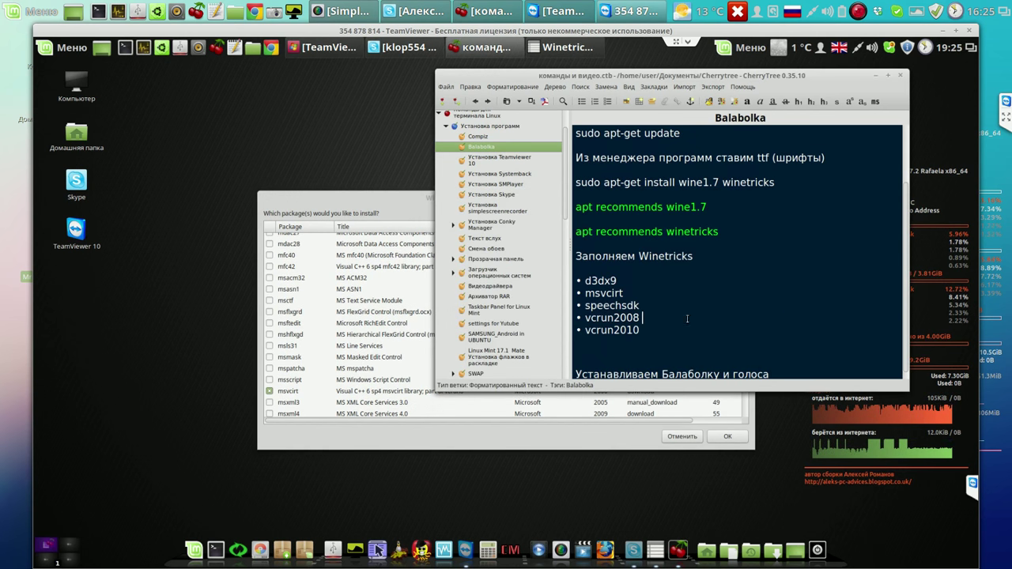
left_click(391, 209)
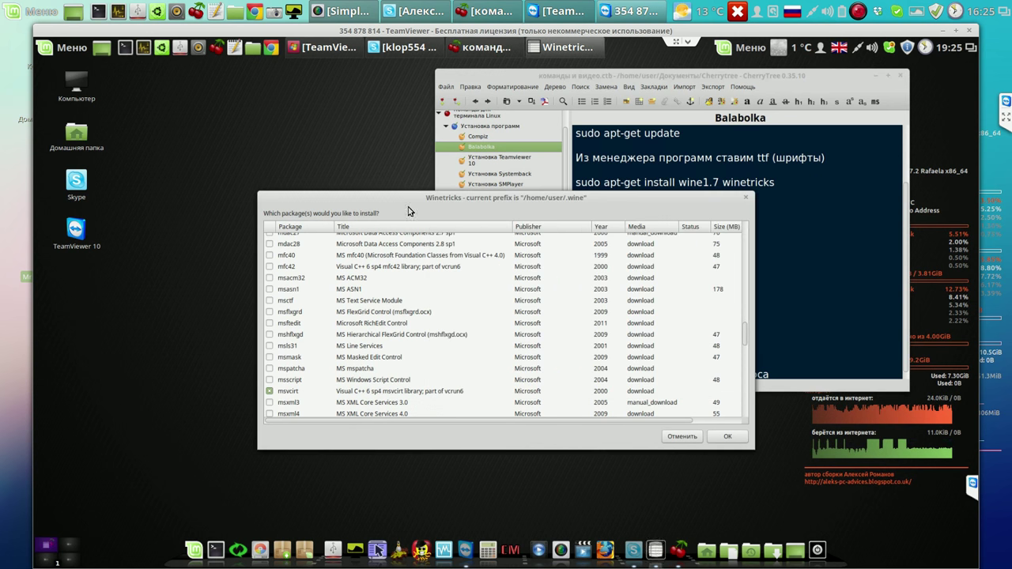
key("alt+Tab")
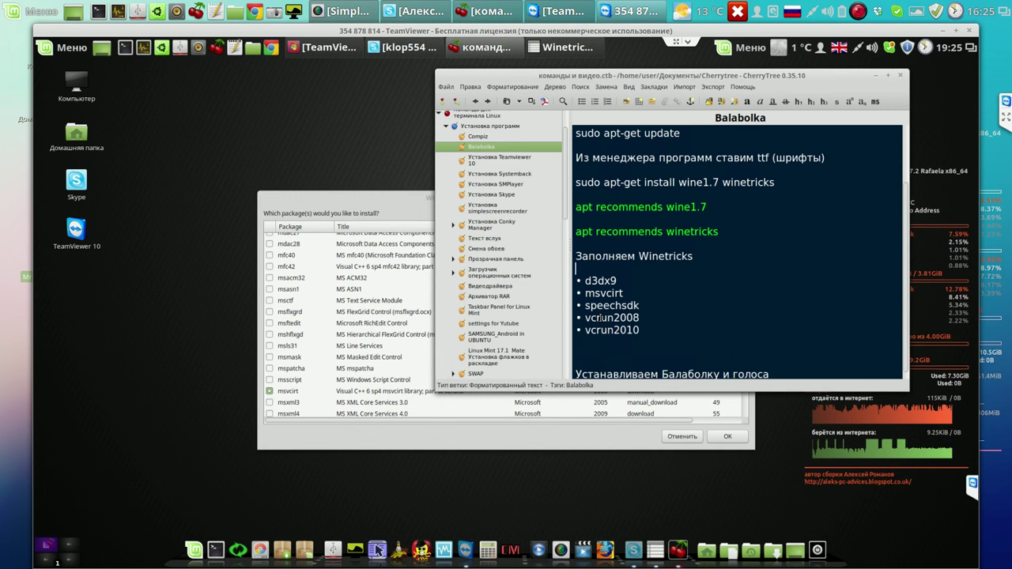
left_click(404, 211)
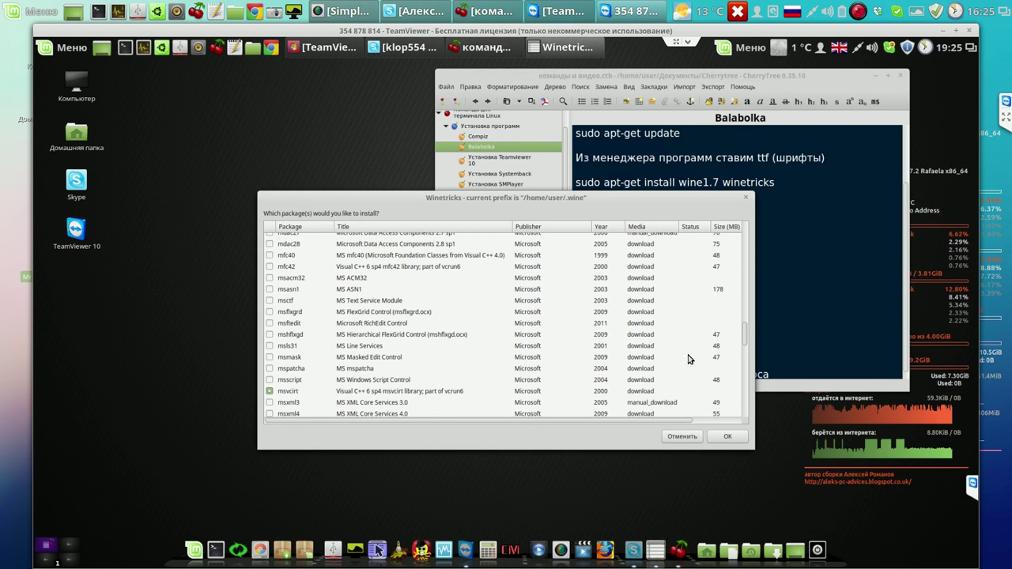
left_click_drag(744, 342, 745, 353)
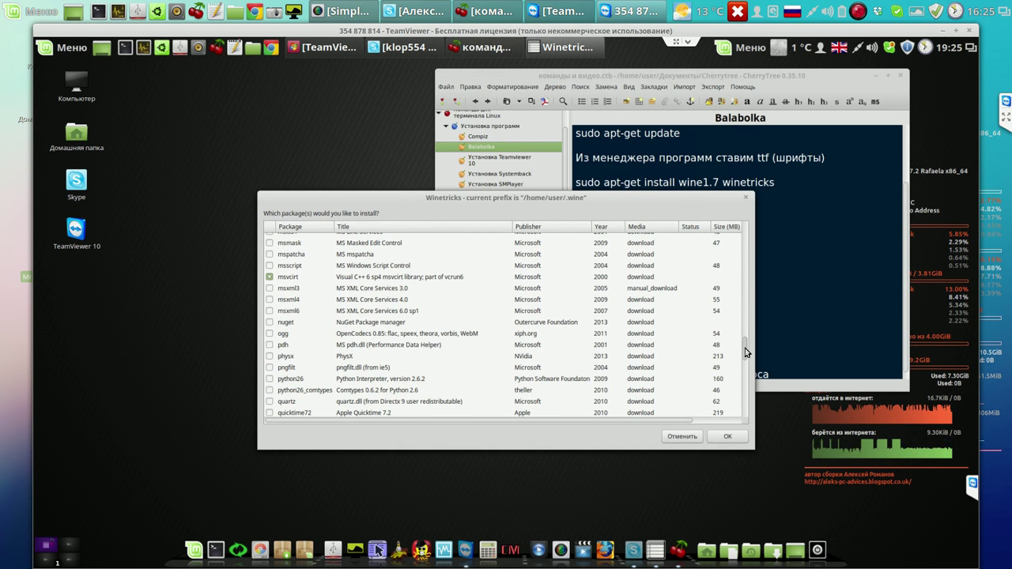
left_click_drag(745, 352, 746, 366)
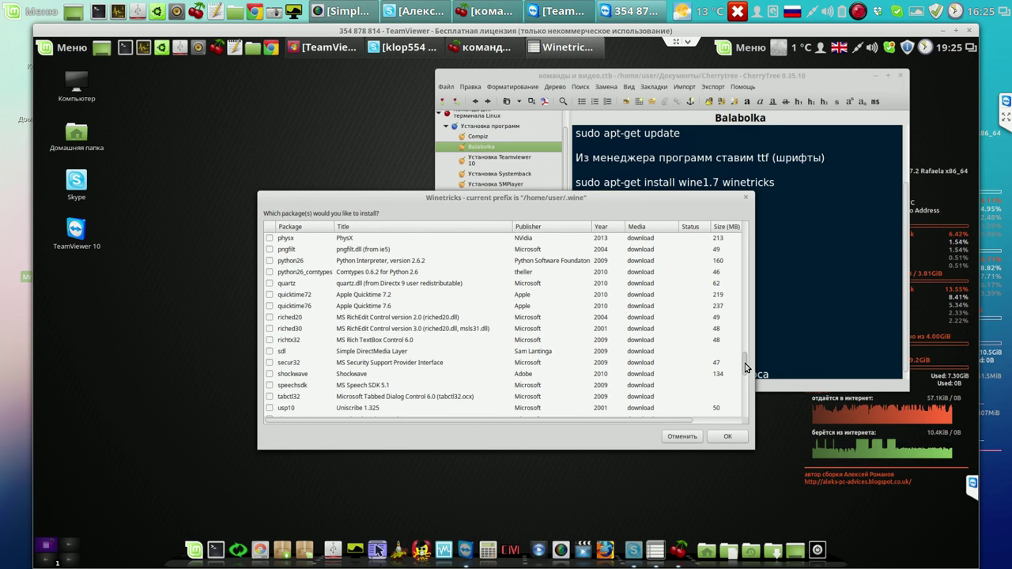
left_click(270, 385)
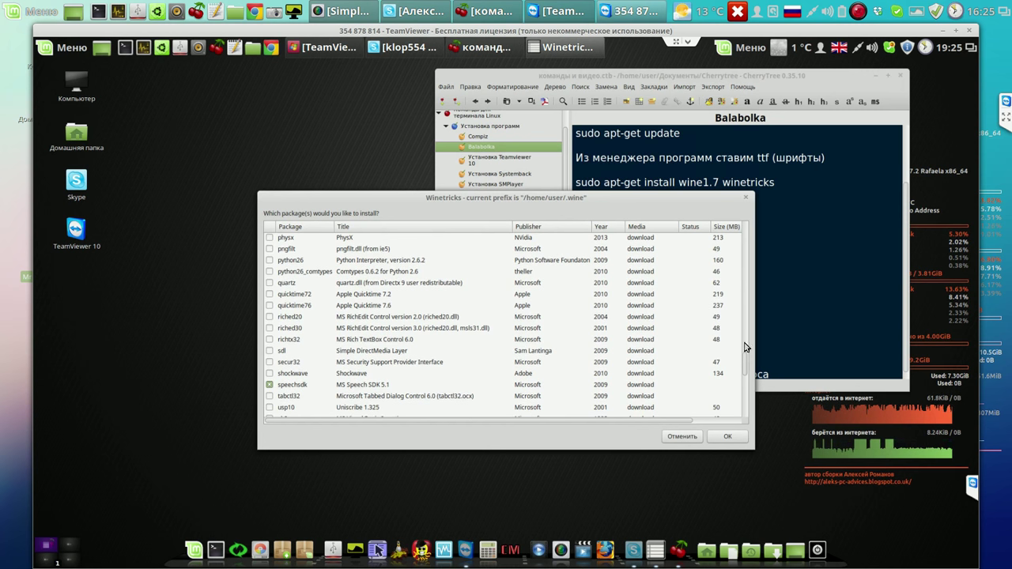
Mark the vcrun2008 and vcrun2010 packages as listed in the note and start installing all marked components
left_click(811, 308)
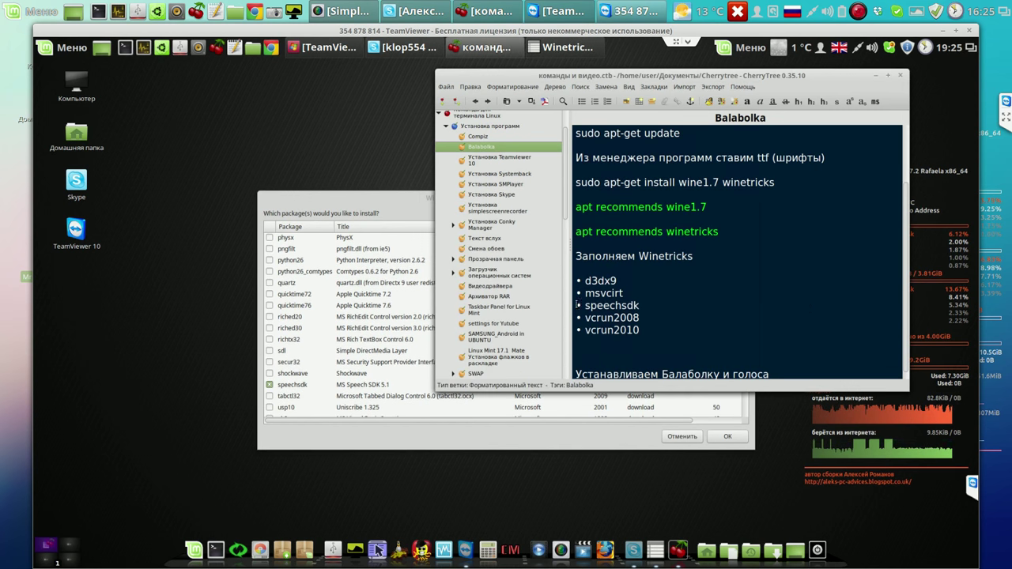
left_click(411, 212)
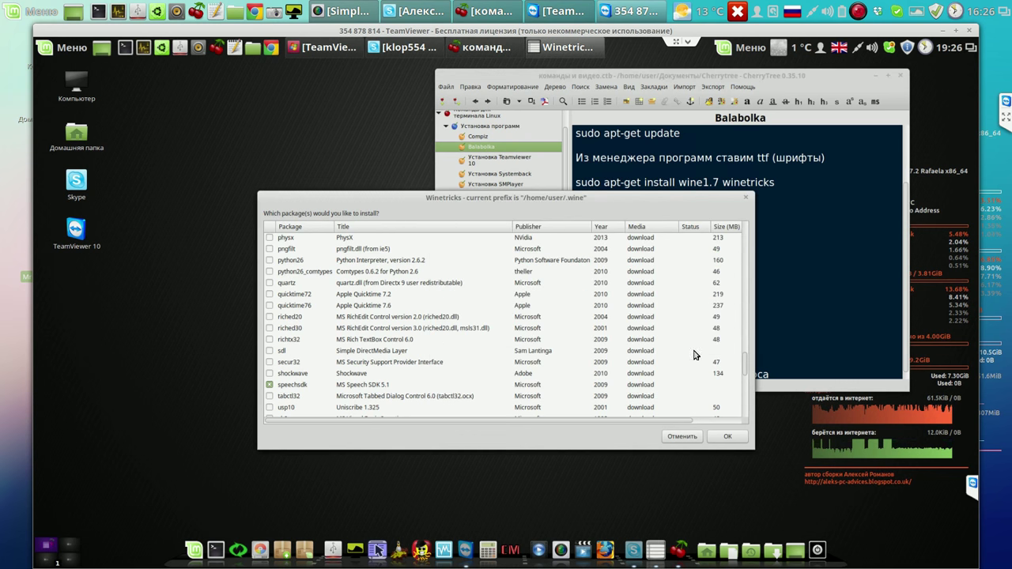
scroll(744, 380, "down", 5)
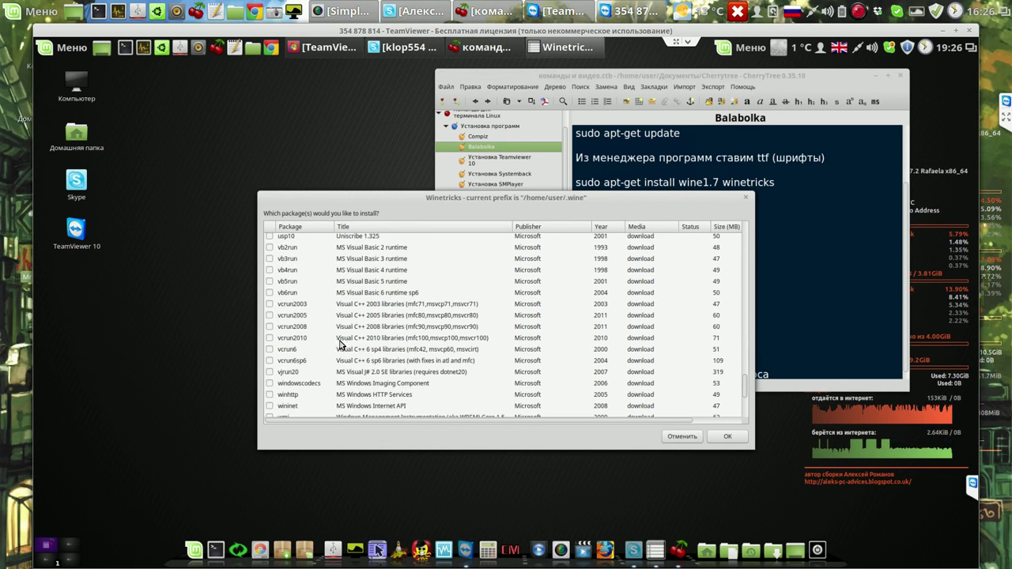
left_click(268, 327)
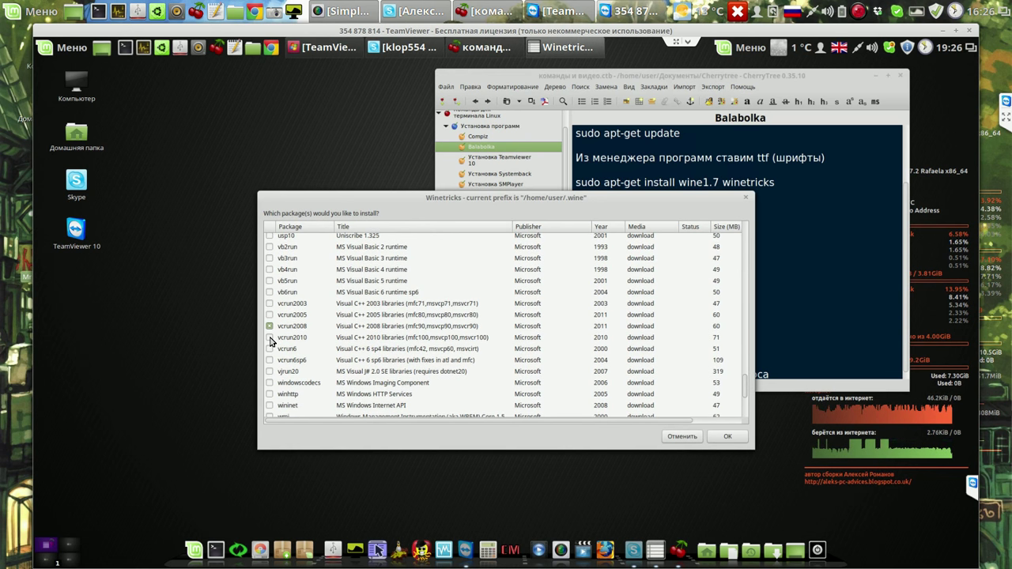
left_click(270, 337)
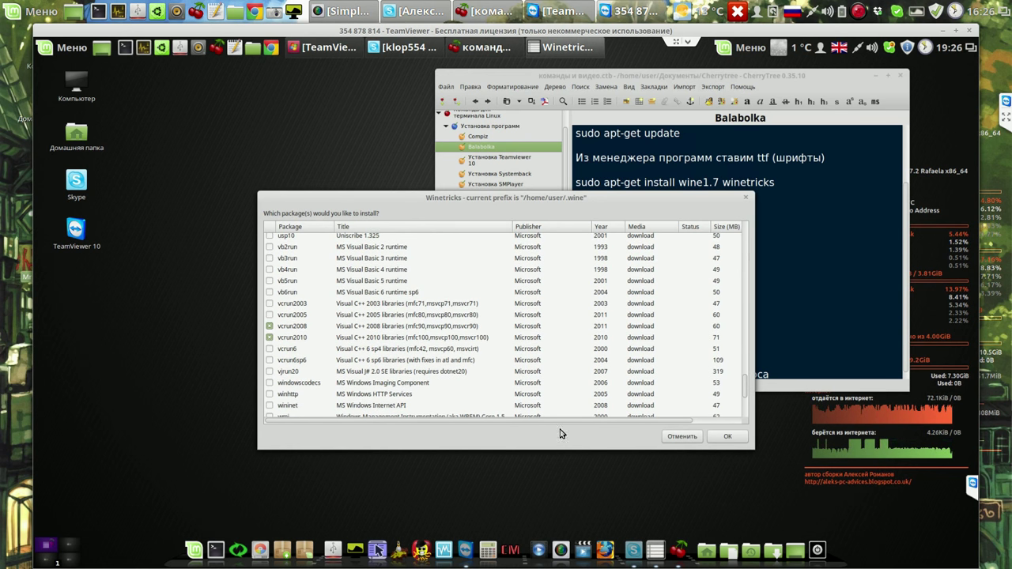
left_click(727, 437)
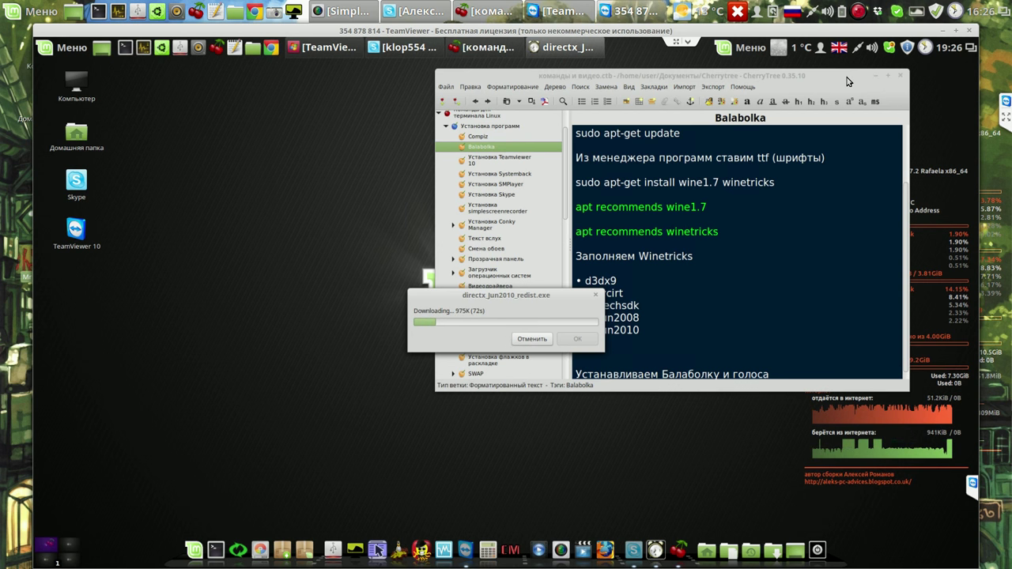
Close CherryTree, reopen it at the Balabolka note's Winetricks component list, and minimize it
left_click(900, 78)
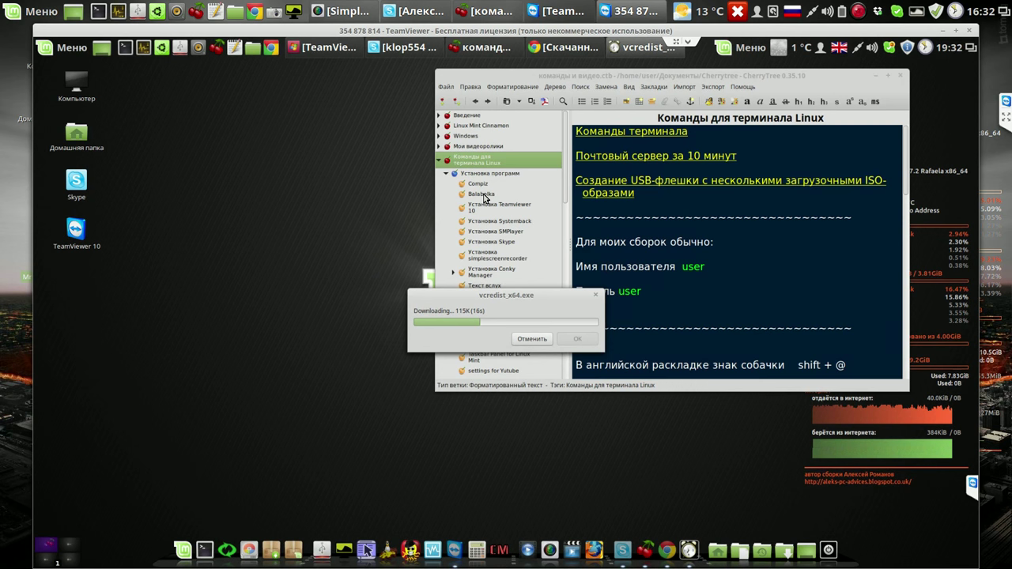
left_click(483, 194)
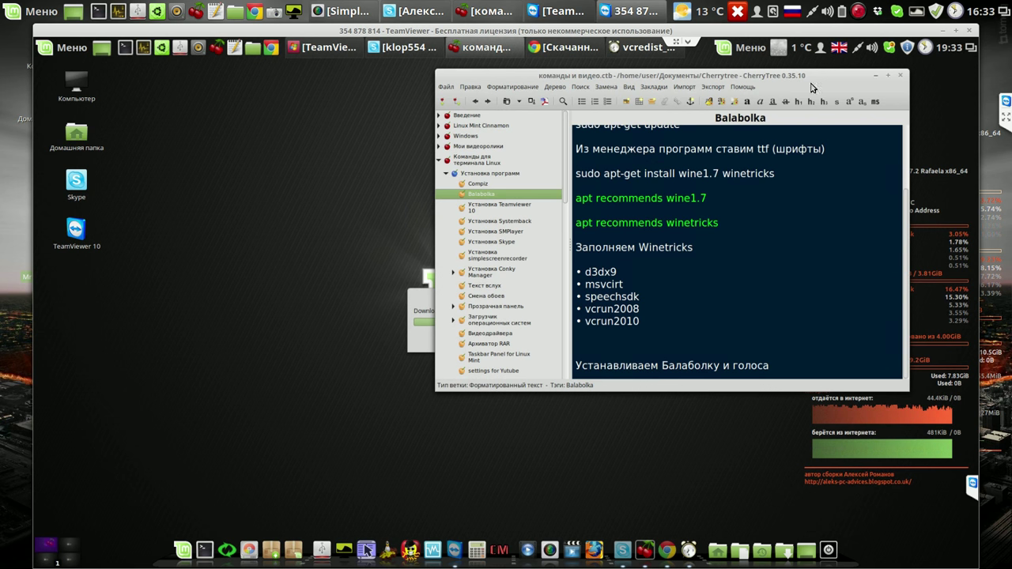
left_click(875, 75)
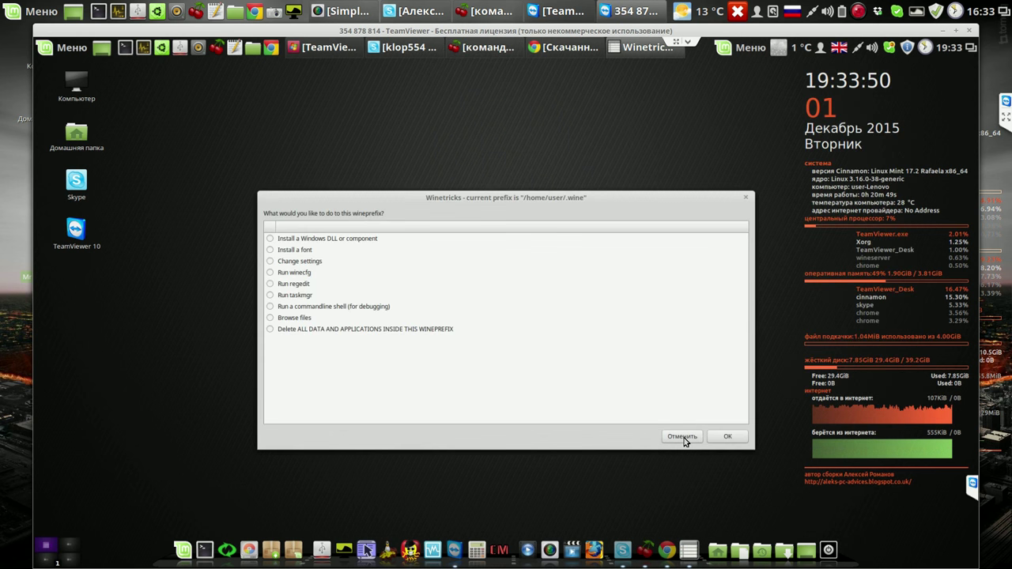
Cancel out of both Winetricks dialogs and bring up the browser's downloads window
left_click(683, 438)
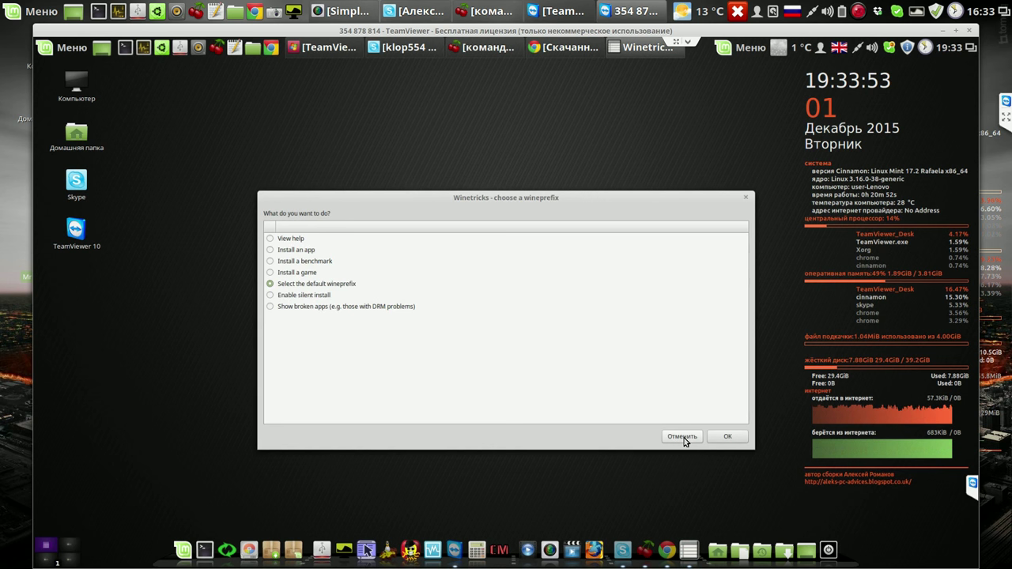
left_click(682, 437)
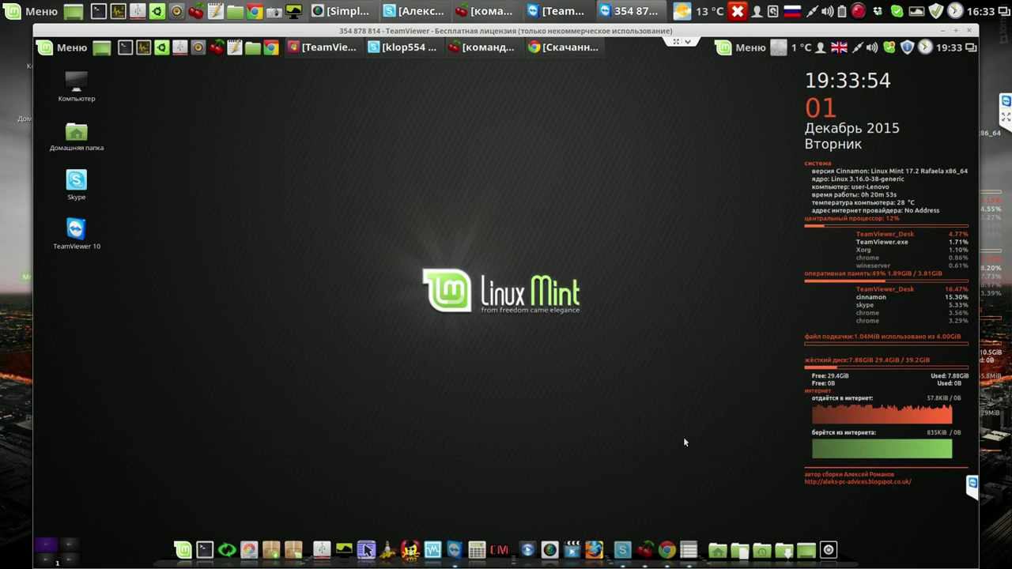
left_click(566, 47)
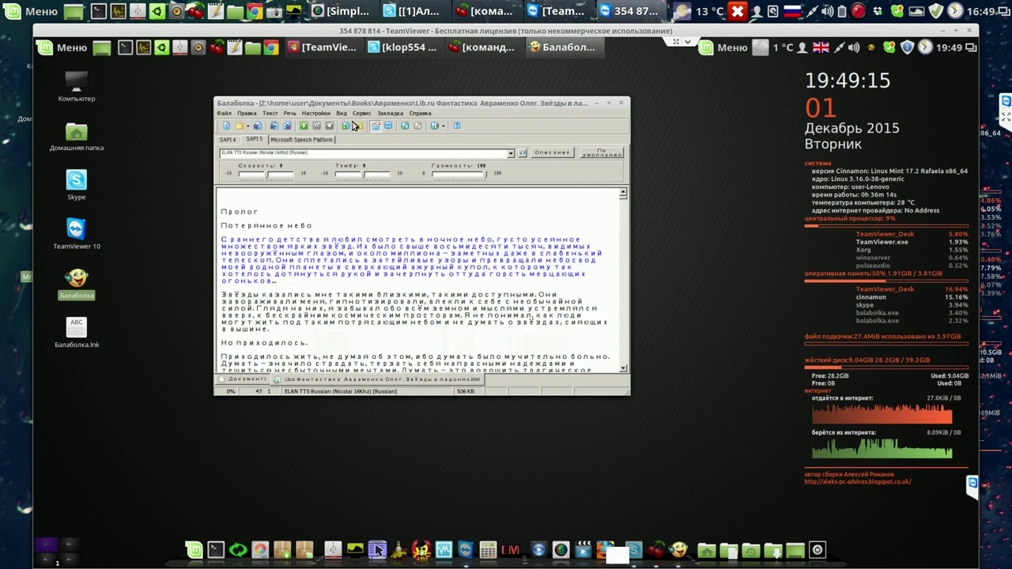
Close Balabolka, restore the CherryTree window, and close it as well
left_click(619, 102)
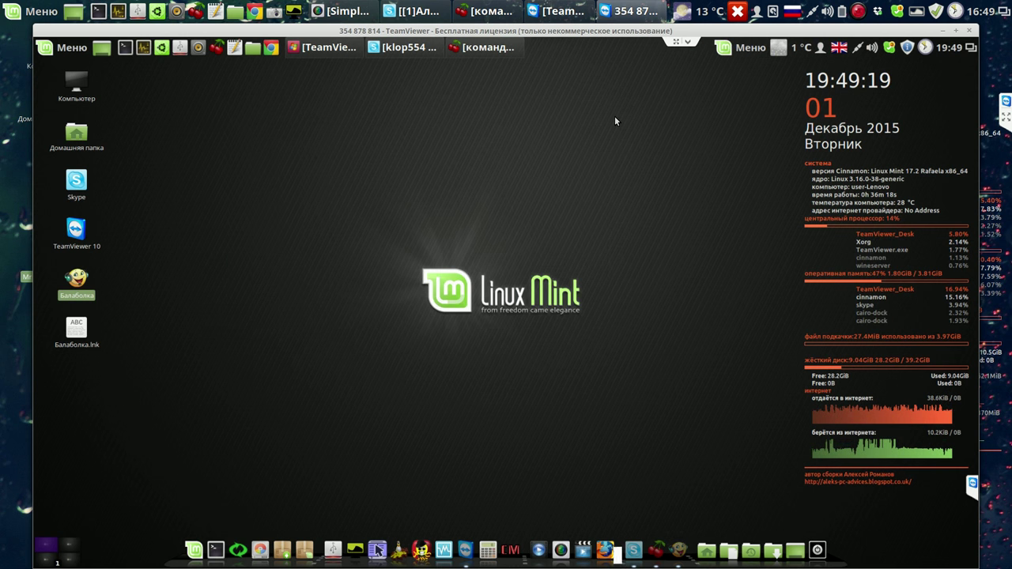
left_click(487, 49)
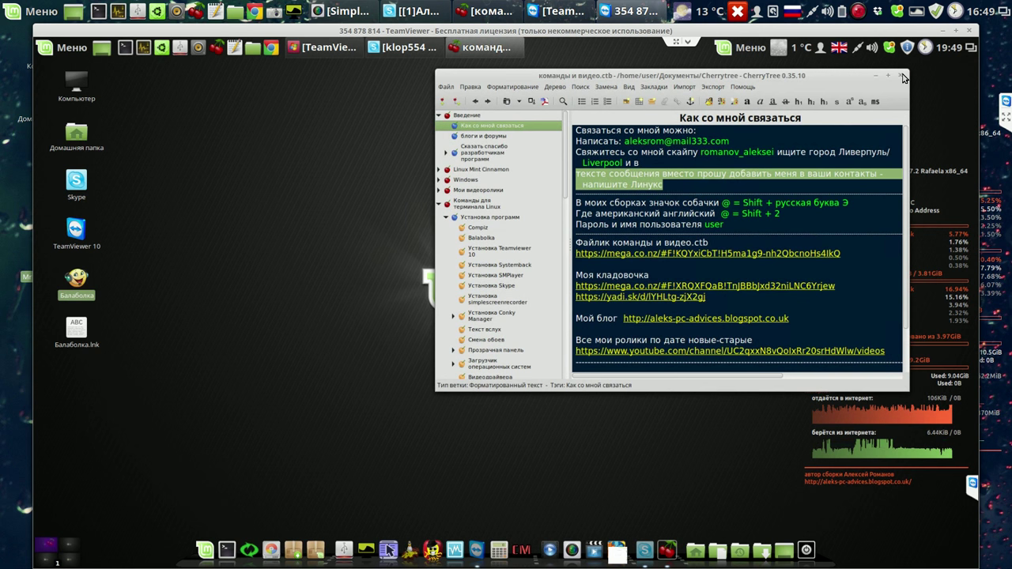
left_click(904, 76)
Open the update manager, review its options, update levels and auto-refresh interval, and apply the preferences
left_click(908, 48)
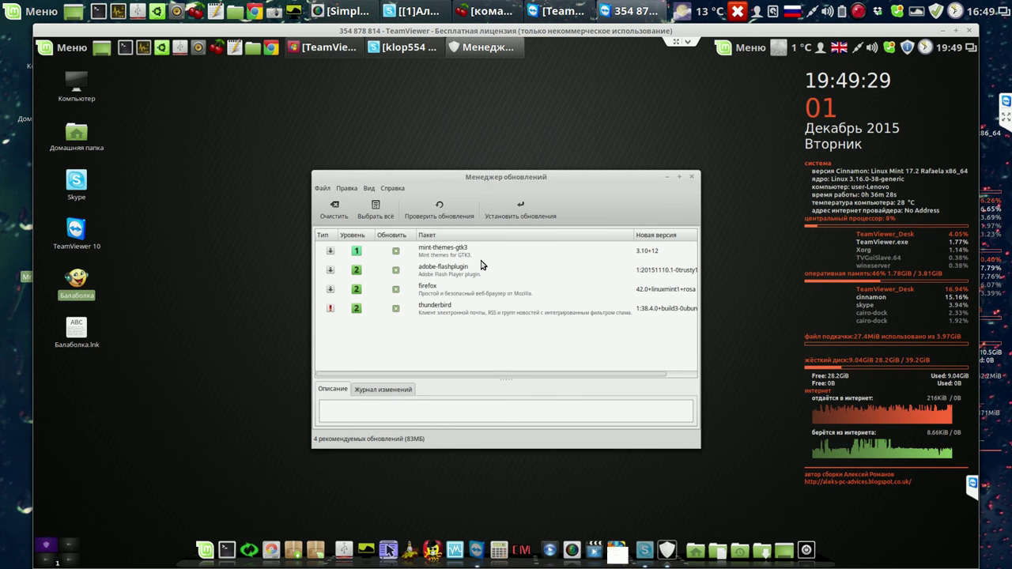
left_click(346, 188)
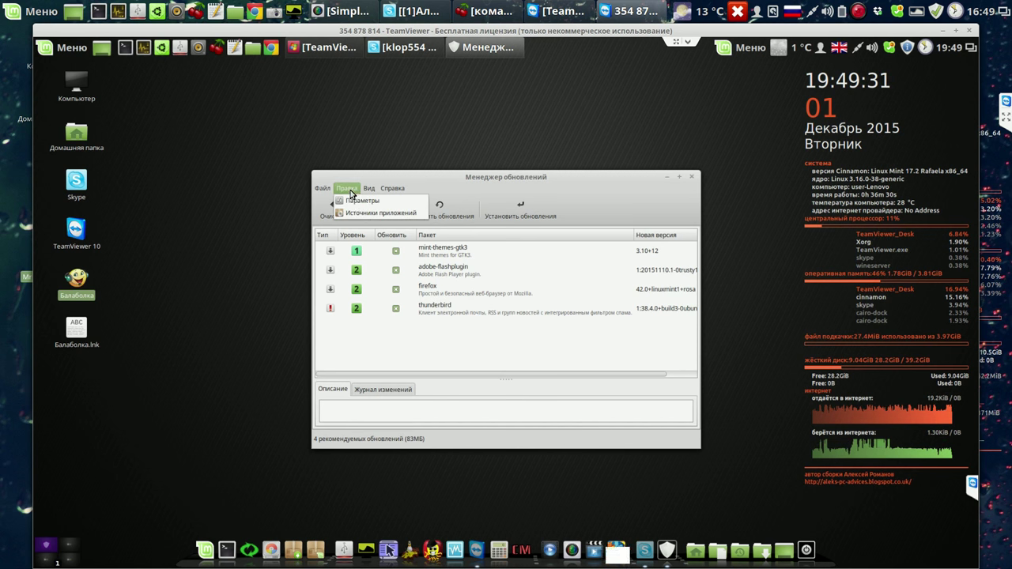
left_click(357, 206)
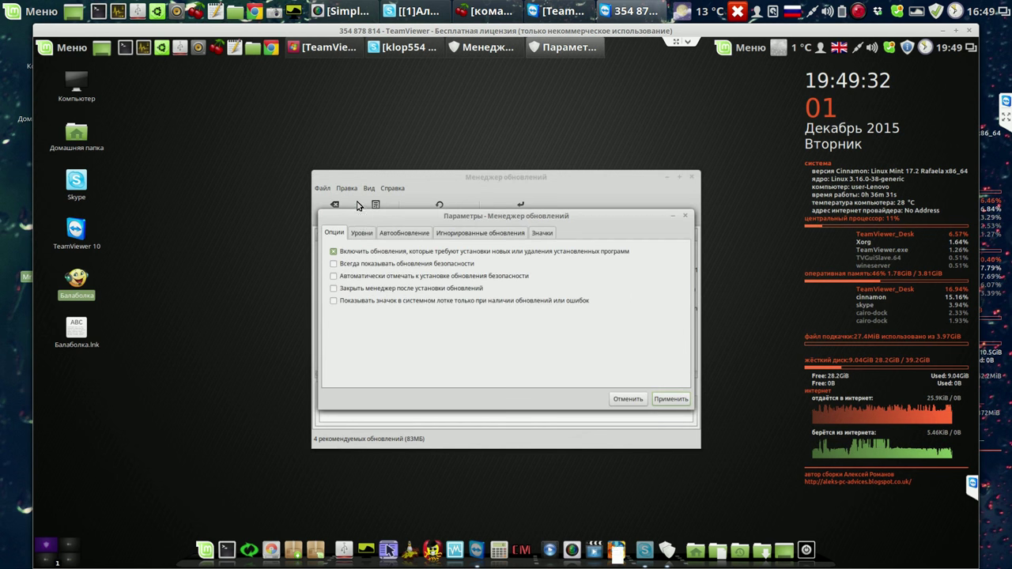
left_click(364, 235)
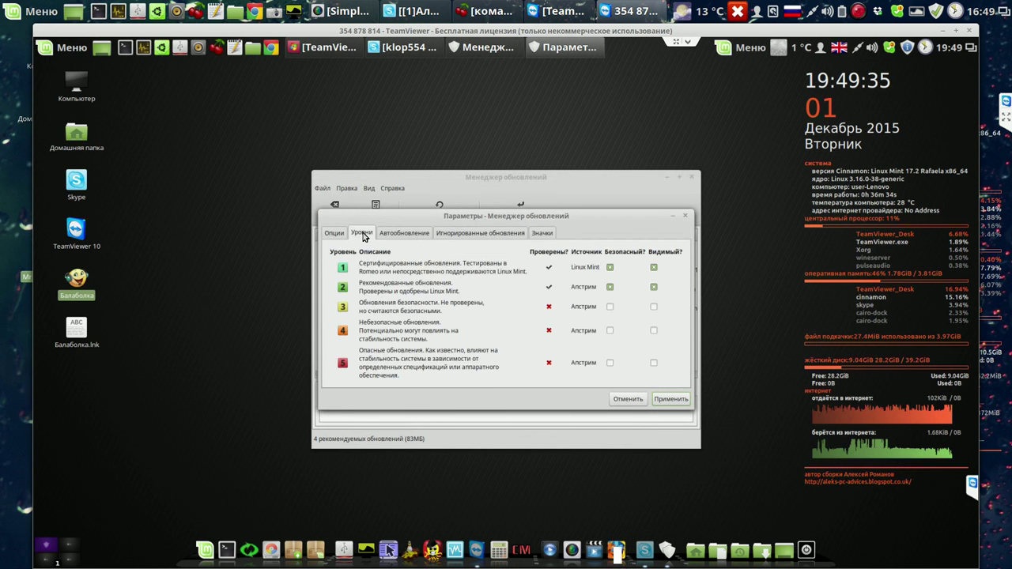
left_click(424, 236)
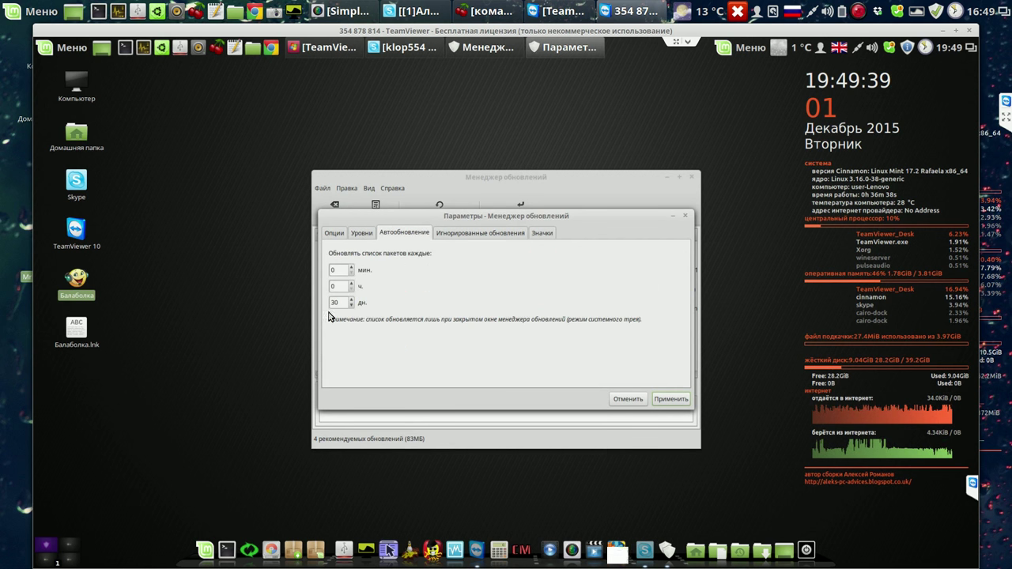
left_click(664, 400)
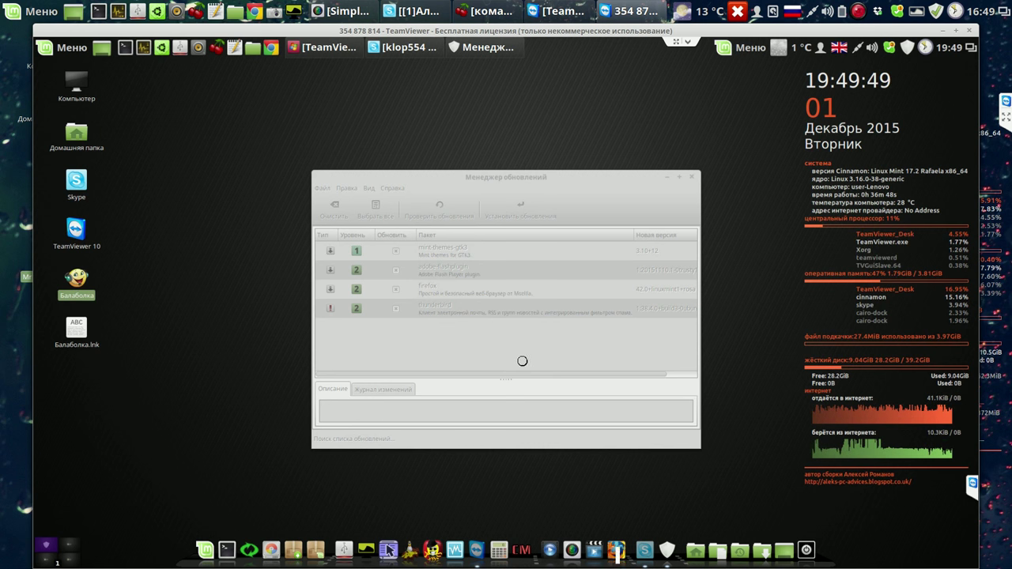
Start installing the listed updates and authenticate with the account password
left_click(522, 212)
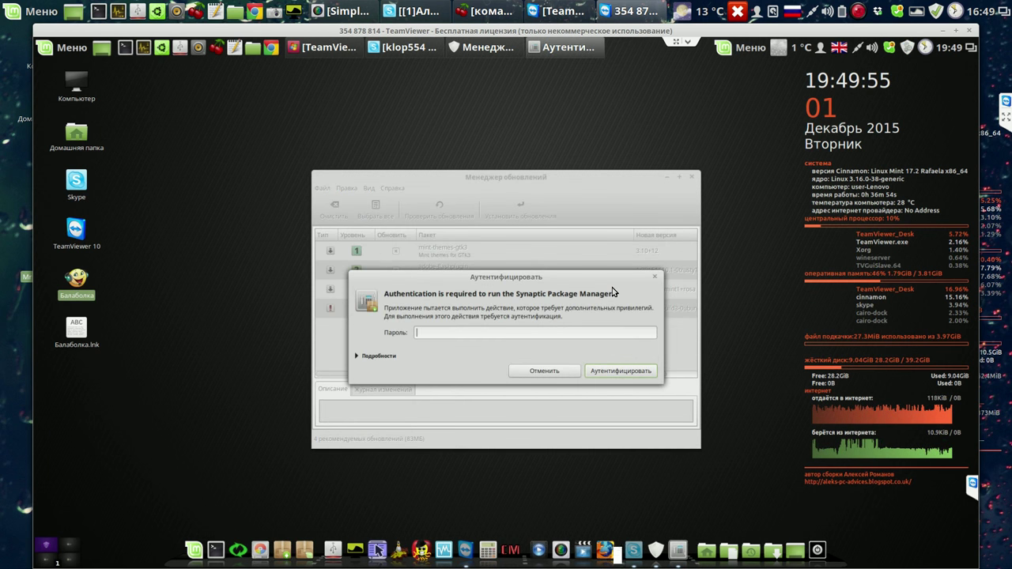
type("•")
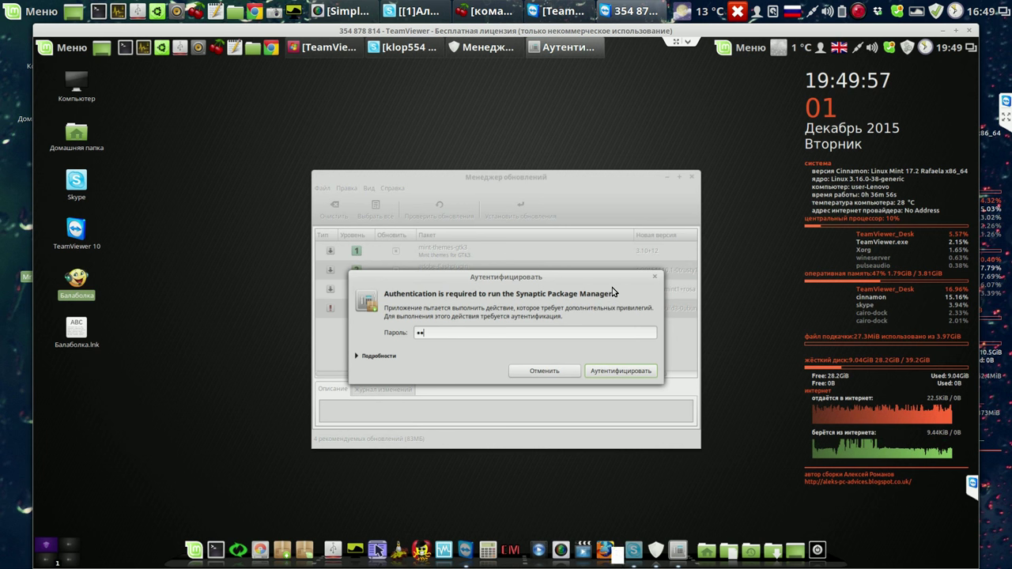
key("Return")
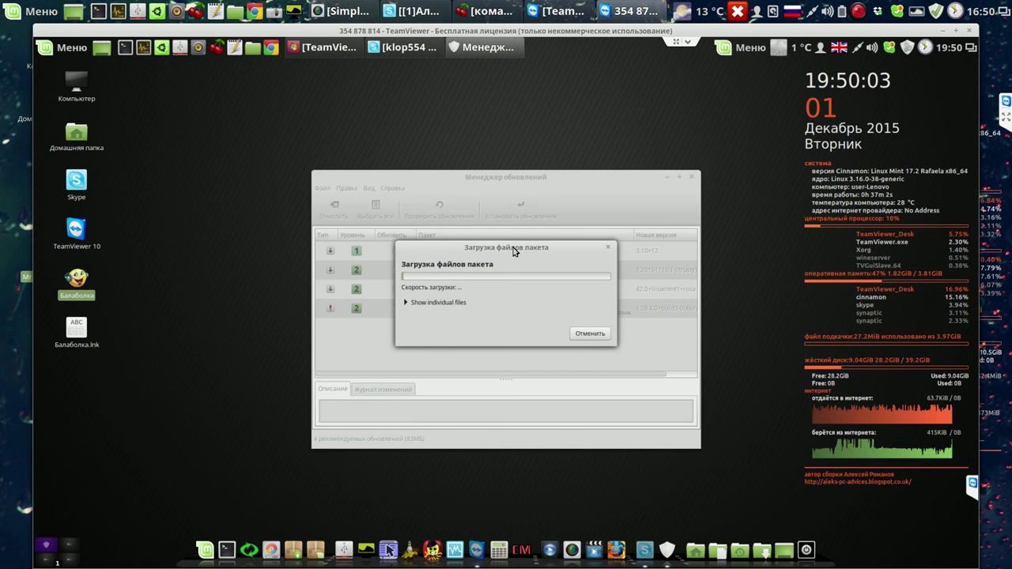
Move the package download window aside and close the update manager after the updates are installed
left_click_drag(514, 250, 366, 164)
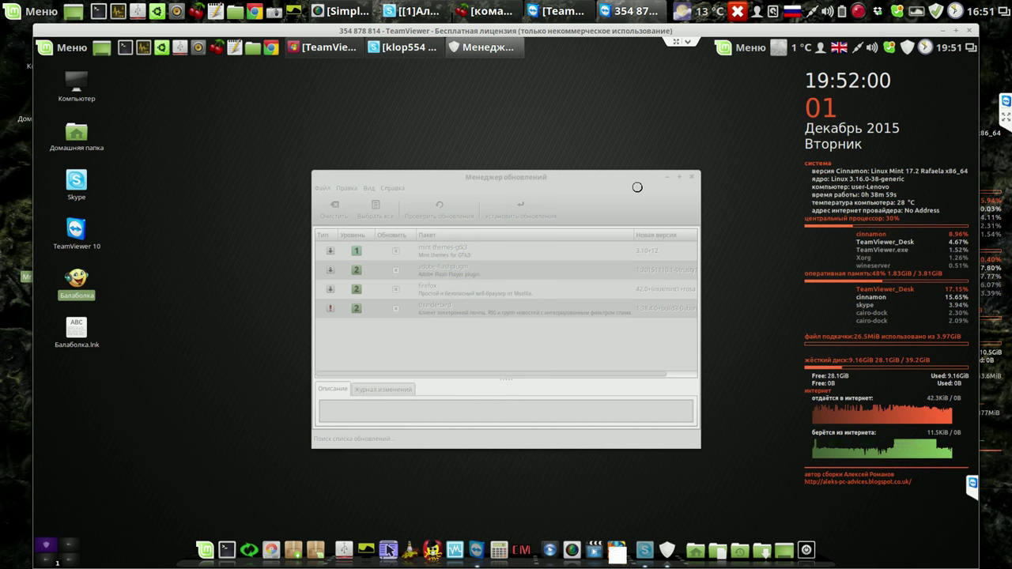
left_click(692, 178)
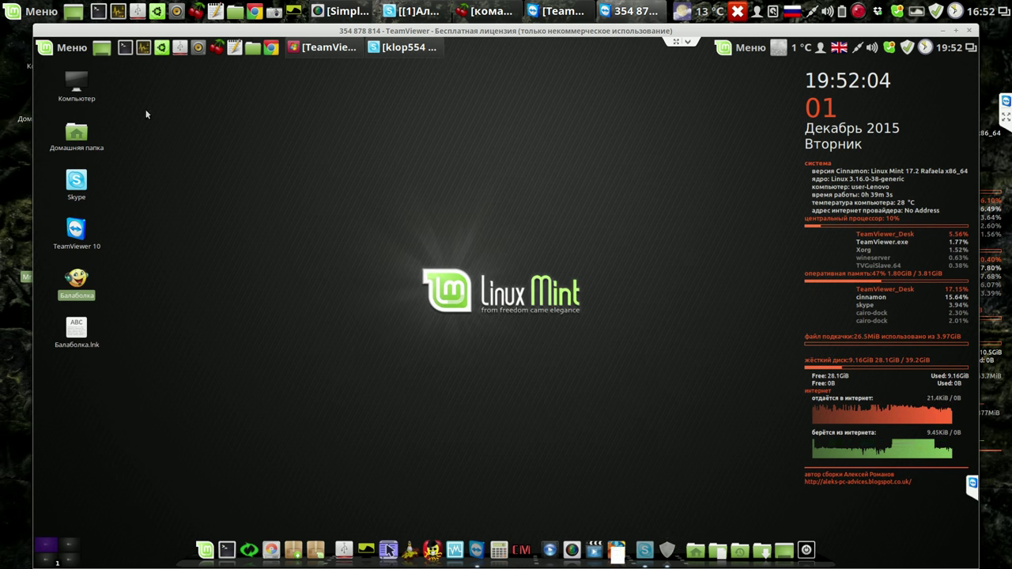
Uninstall the Thunderbird mail client with its dependent packages, authenticating with the account password, and close the completion dialog
left_click(69, 49)
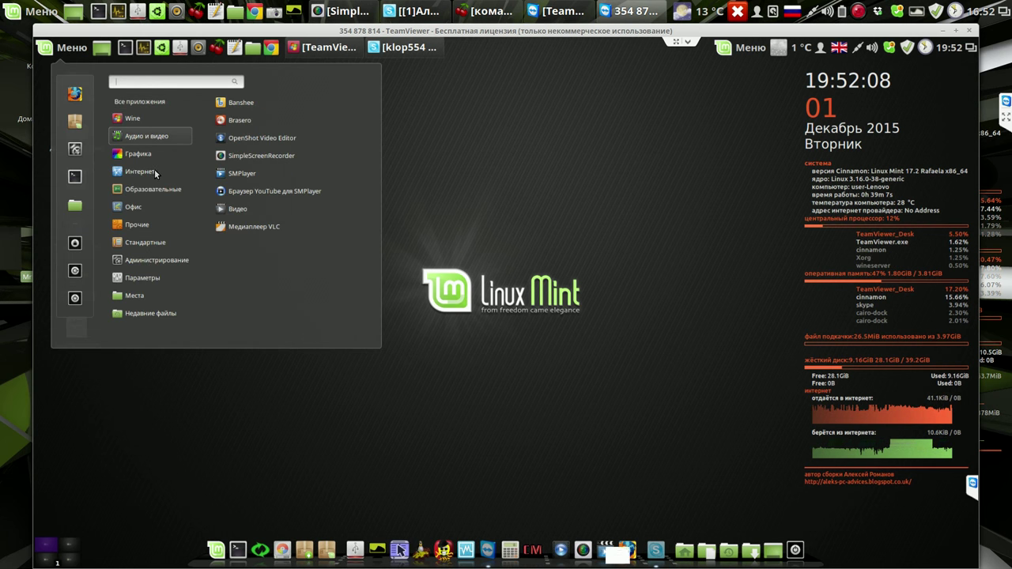
mouse_move(153, 174)
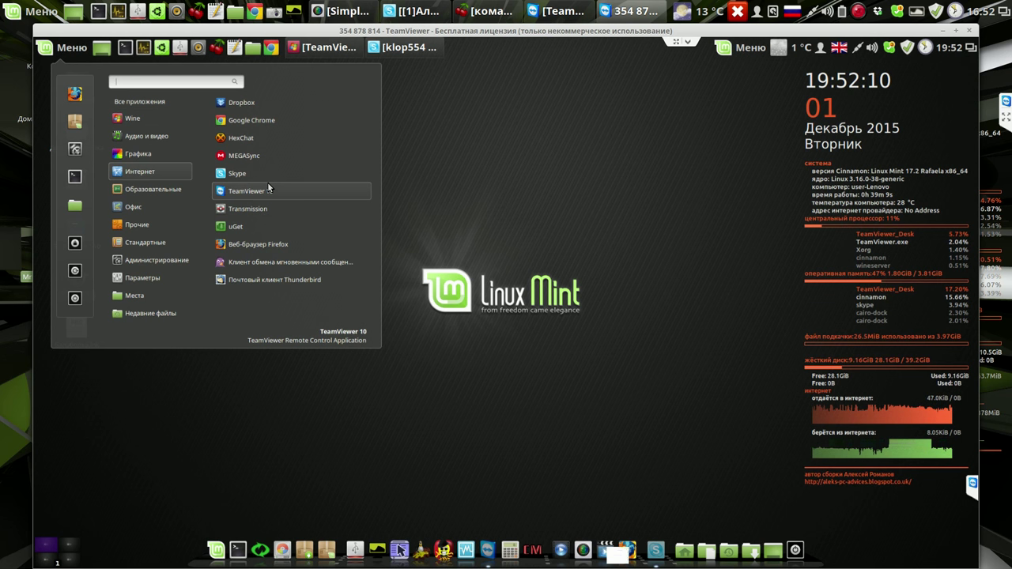
right_click(267, 281)
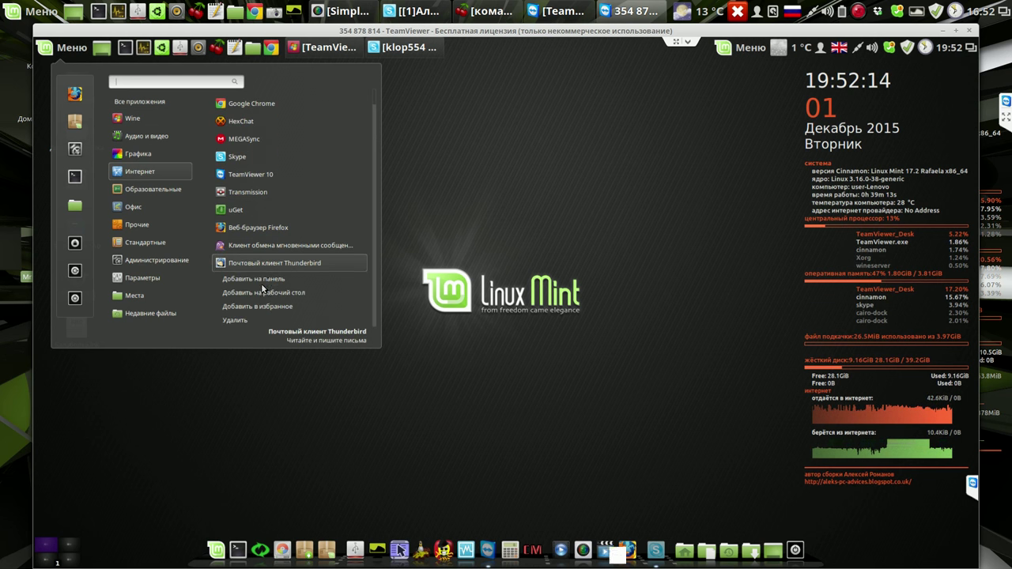
left_click(235, 320)
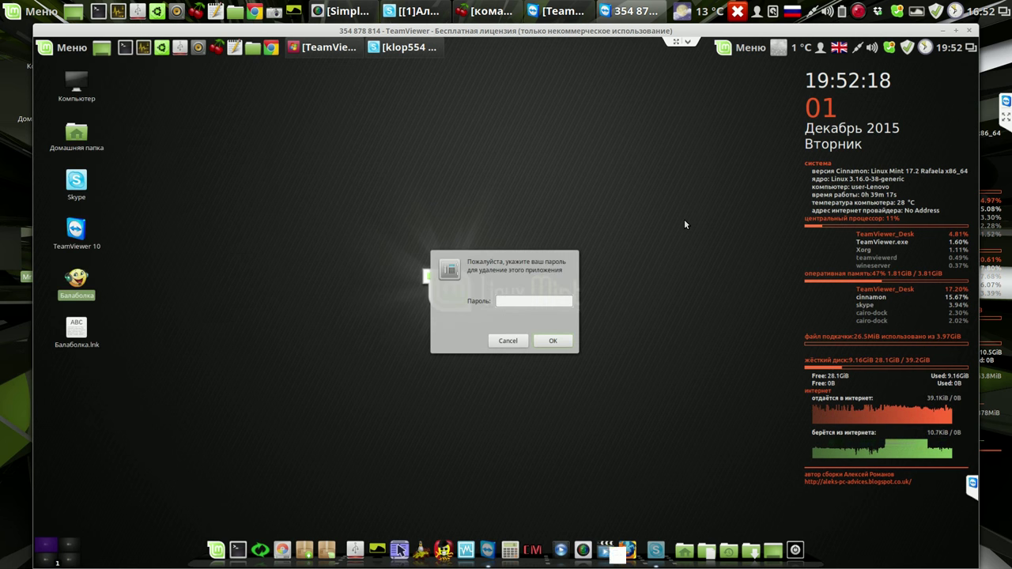
type("••")
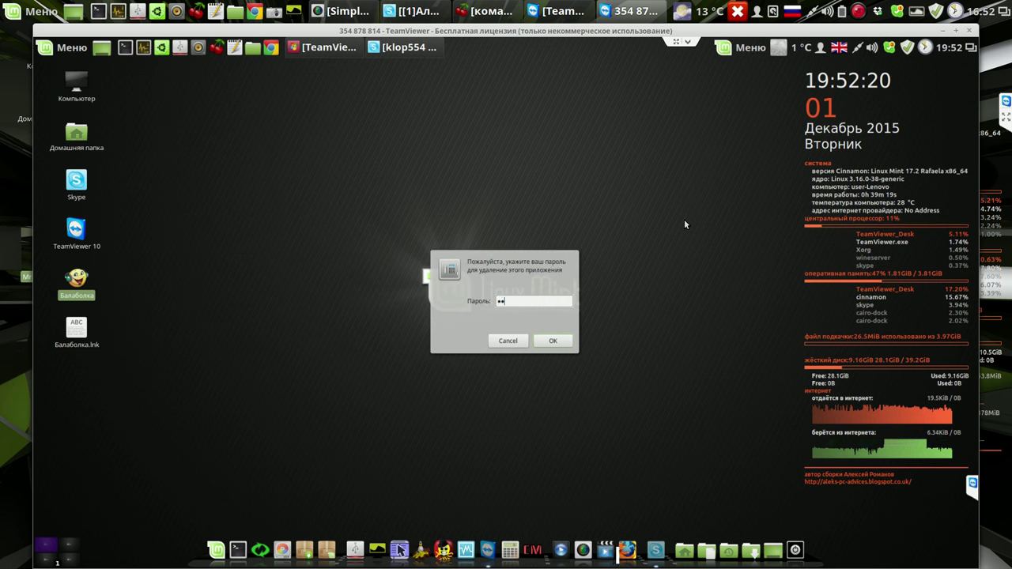
key("Return")
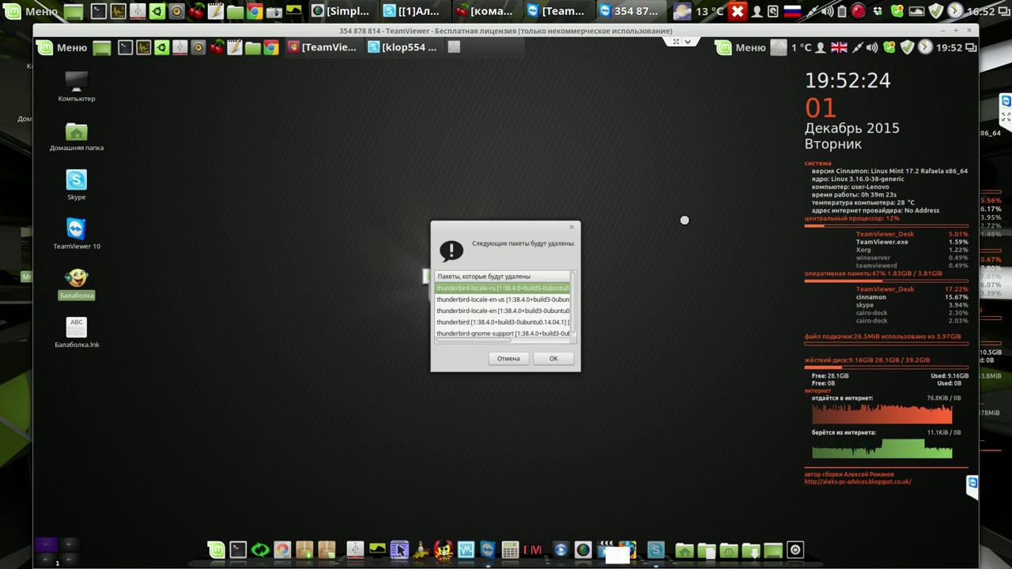
left_click(557, 360)
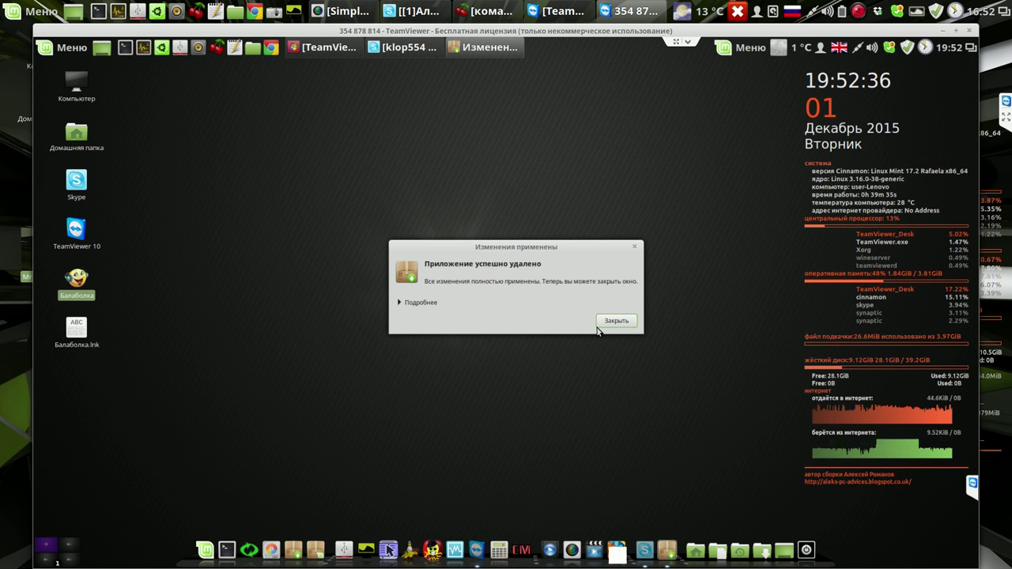
left_click(616, 321)
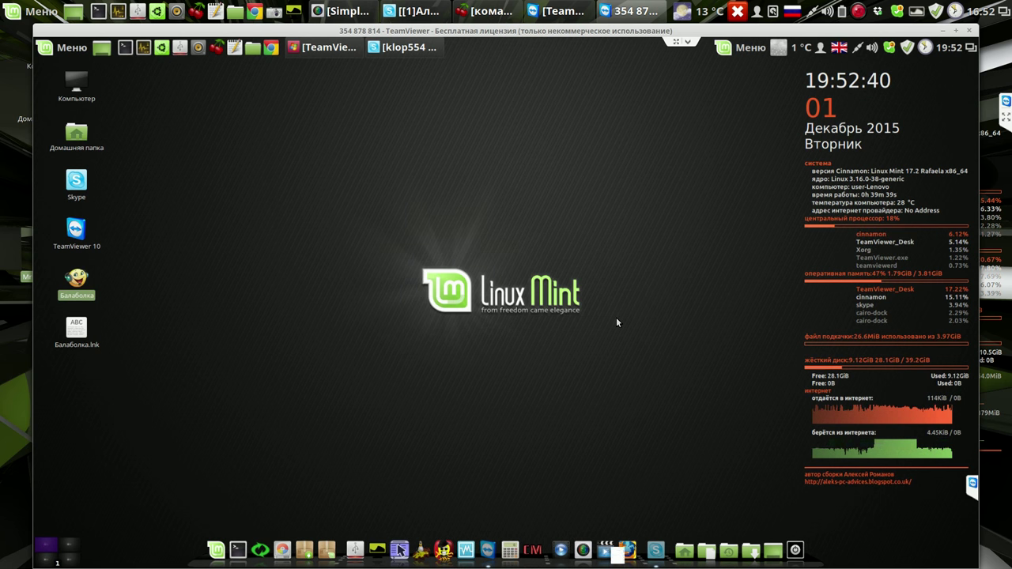
Uninstall the Pidgin instant messenger and its libnotify package, authenticating with the account password, and close the completion dialog
left_click(69, 49)
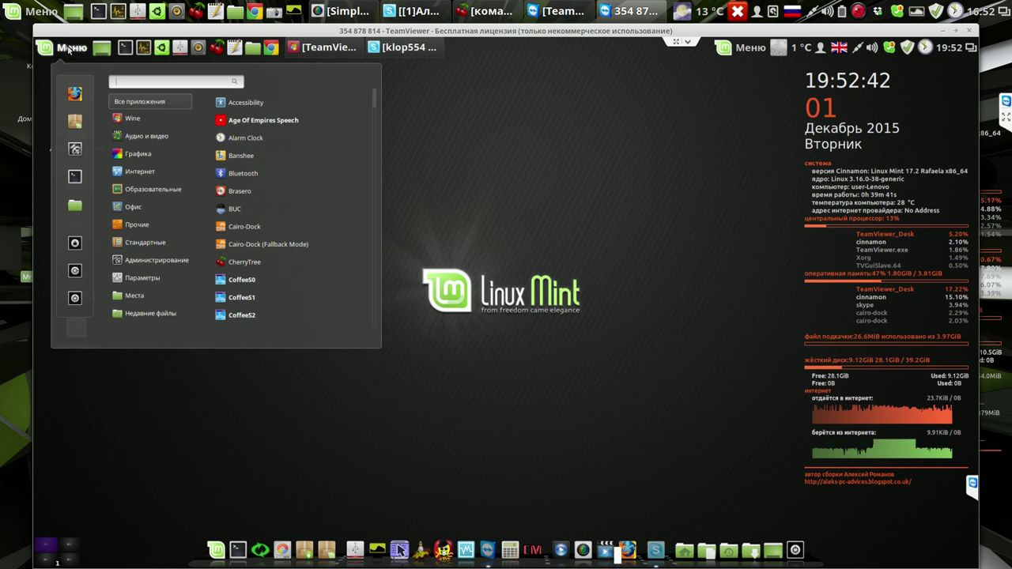
mouse_move(146, 174)
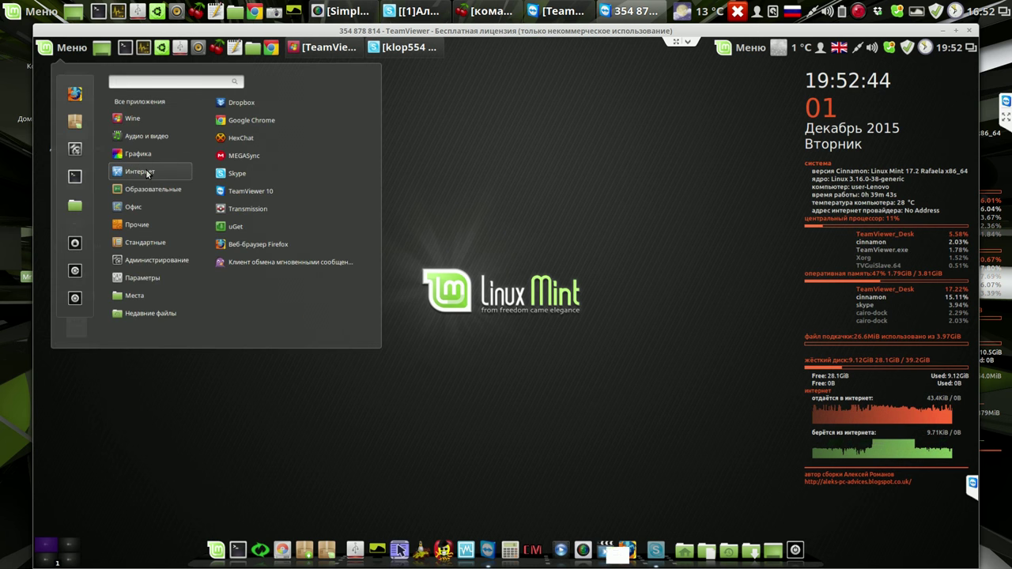
right_click(283, 259)
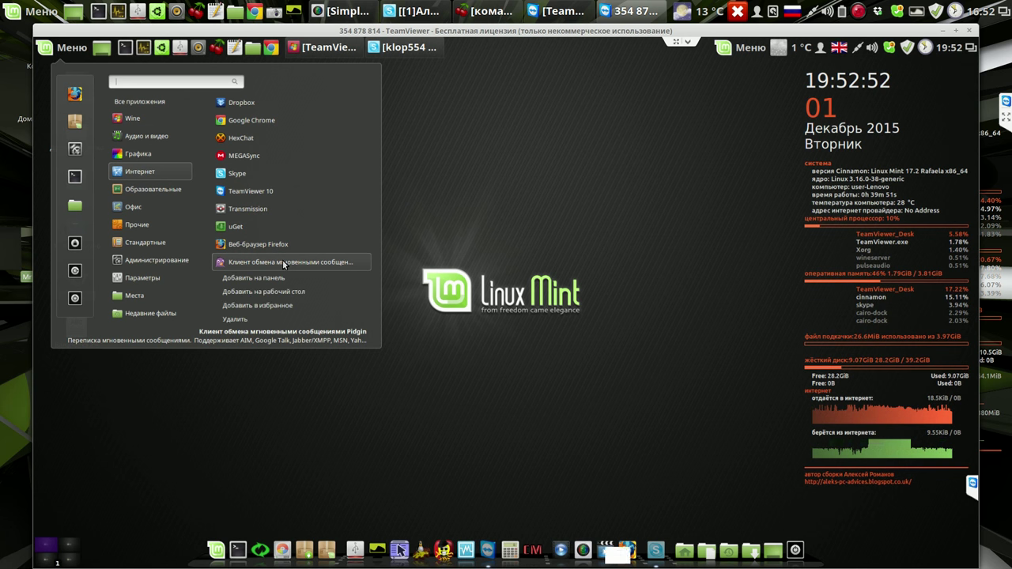
left_click(239, 318)
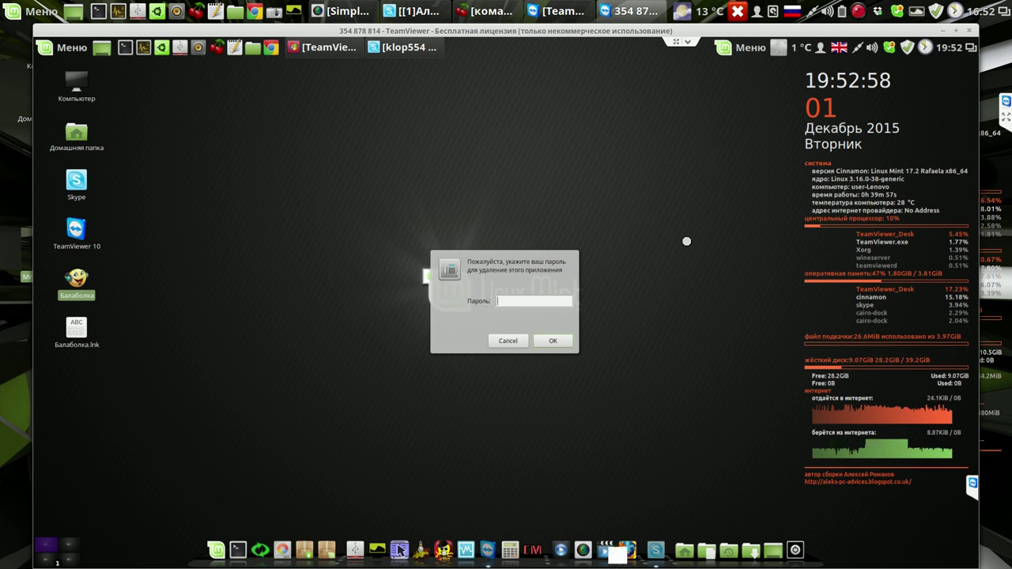
type("••")
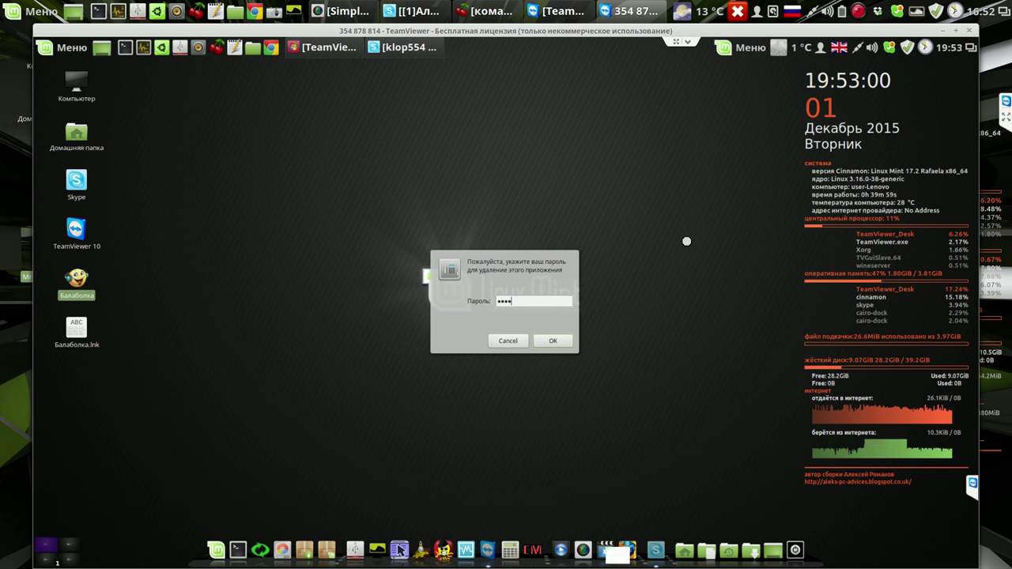
key("Return")
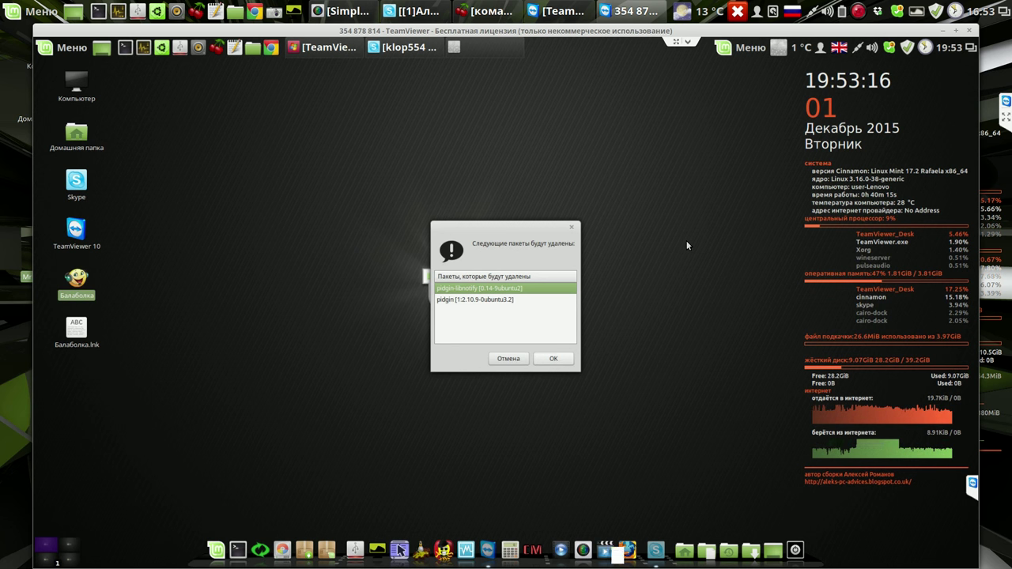
key("Return")
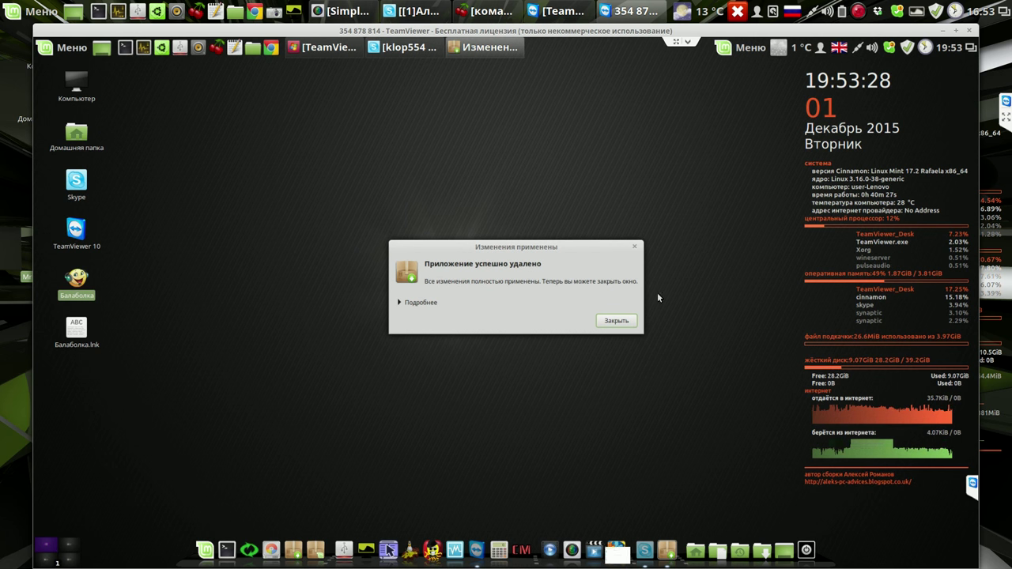
left_click(614, 320)
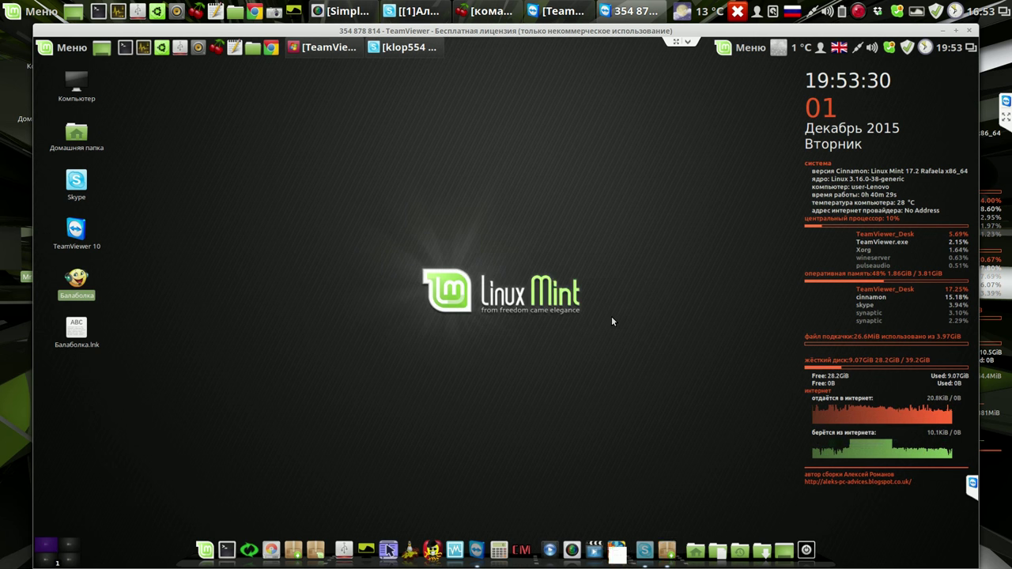
left_click(75, 49)
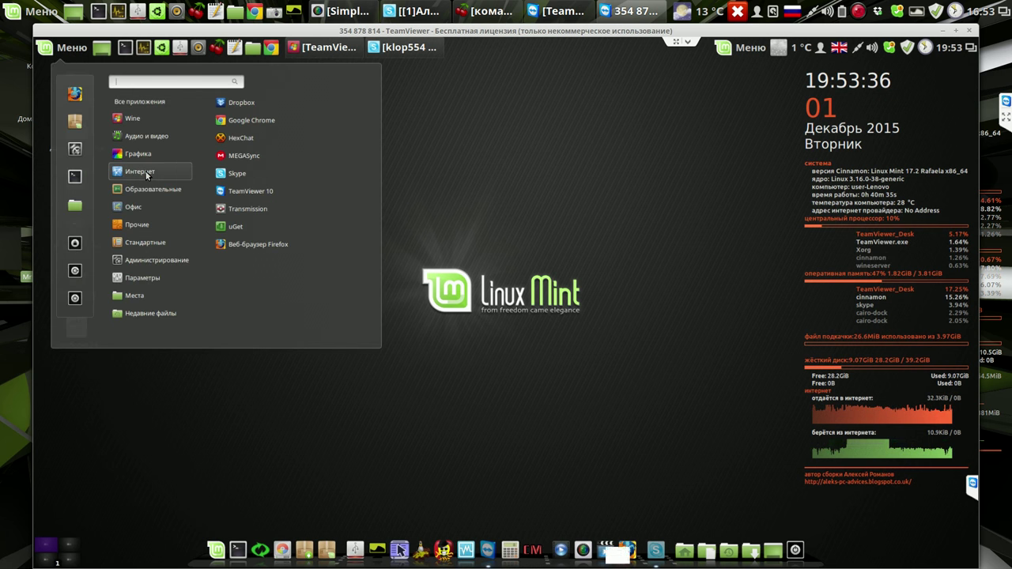
right_click(253, 138)
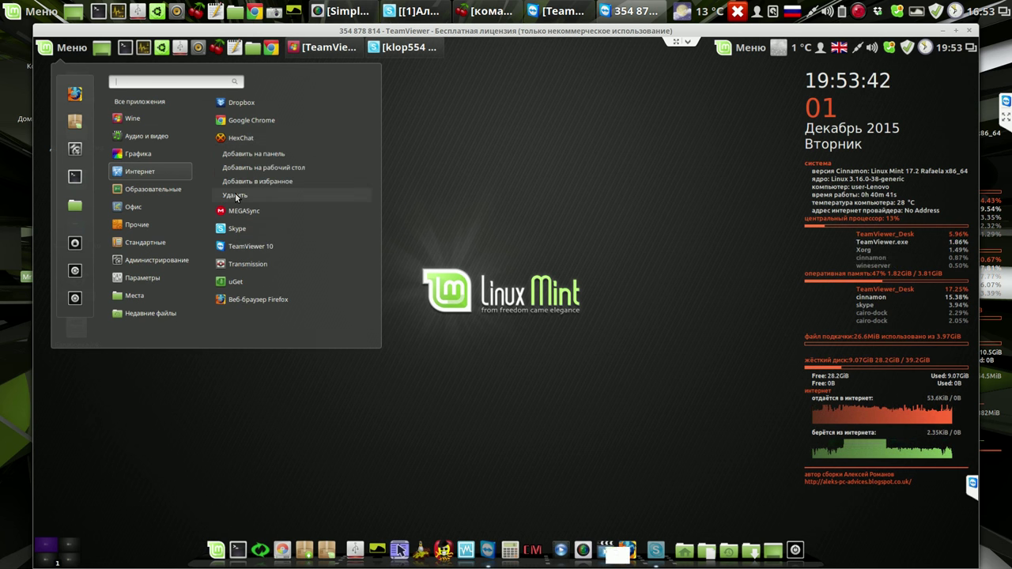
key("Up")
key("Up")
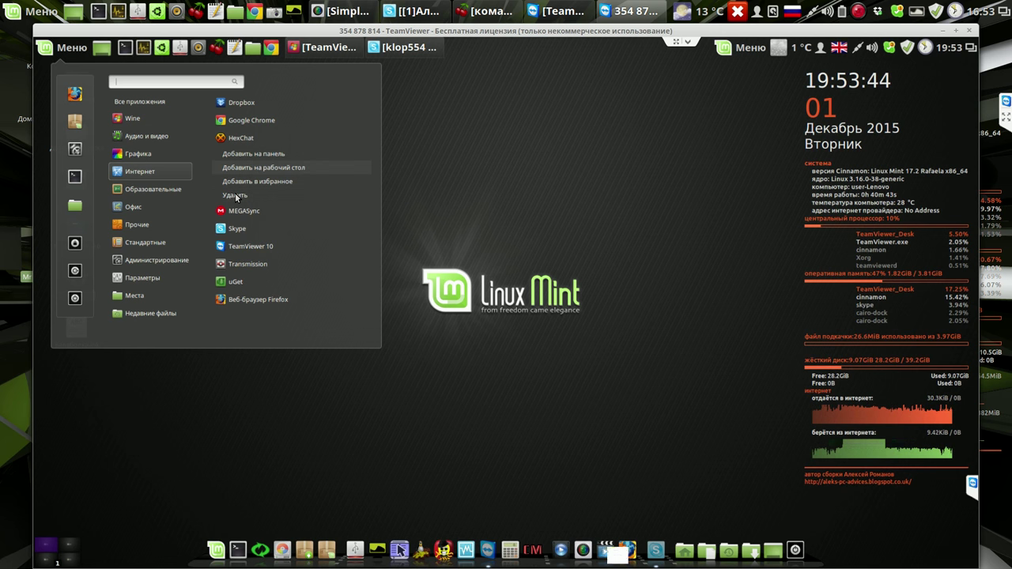
left_click(314, 166)
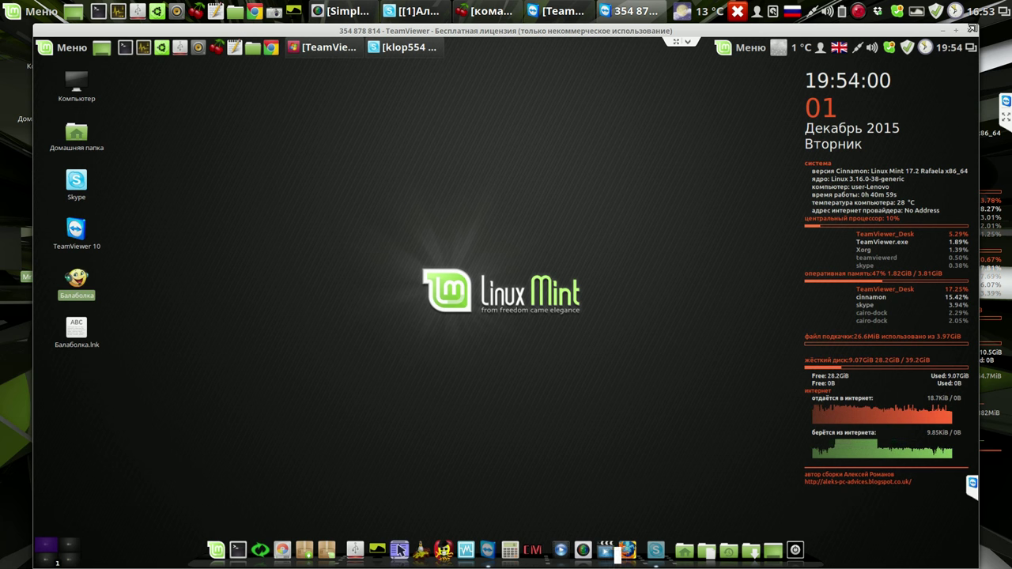
Shrink the TeamViewer remote session window to uncover part of the local desktop
left_click_drag(972, 28, 874, 45)
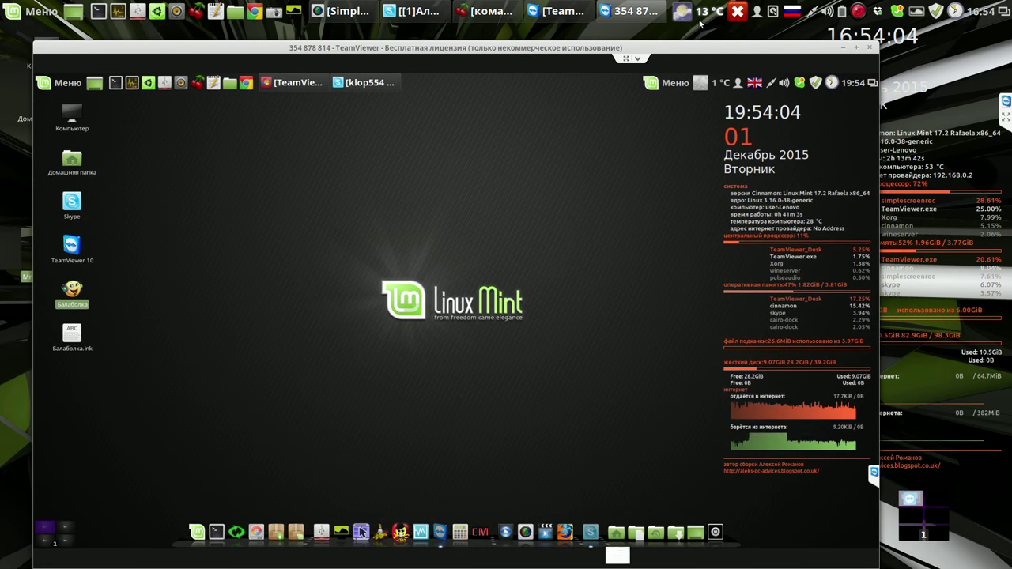